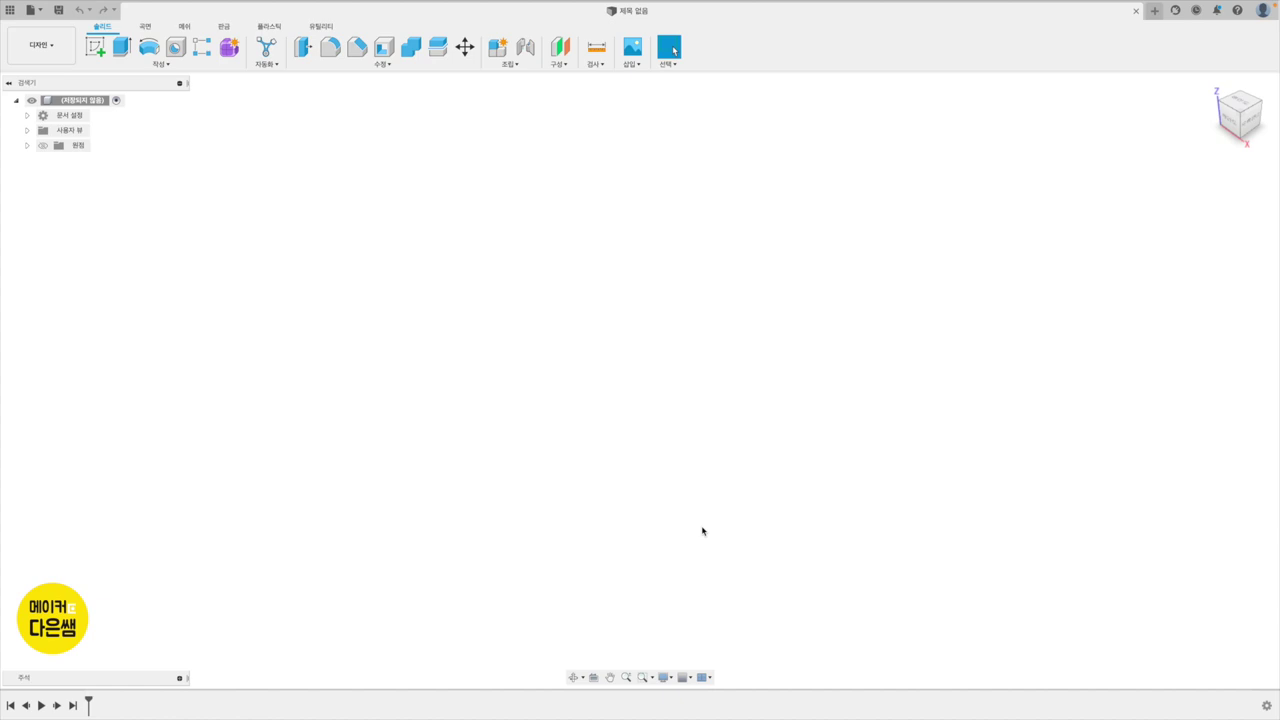
Step: Make the origin planes and axes visible and bring up the Insert (삽입) menu
{"action": "left_click", "coordinate": [43, 147]}
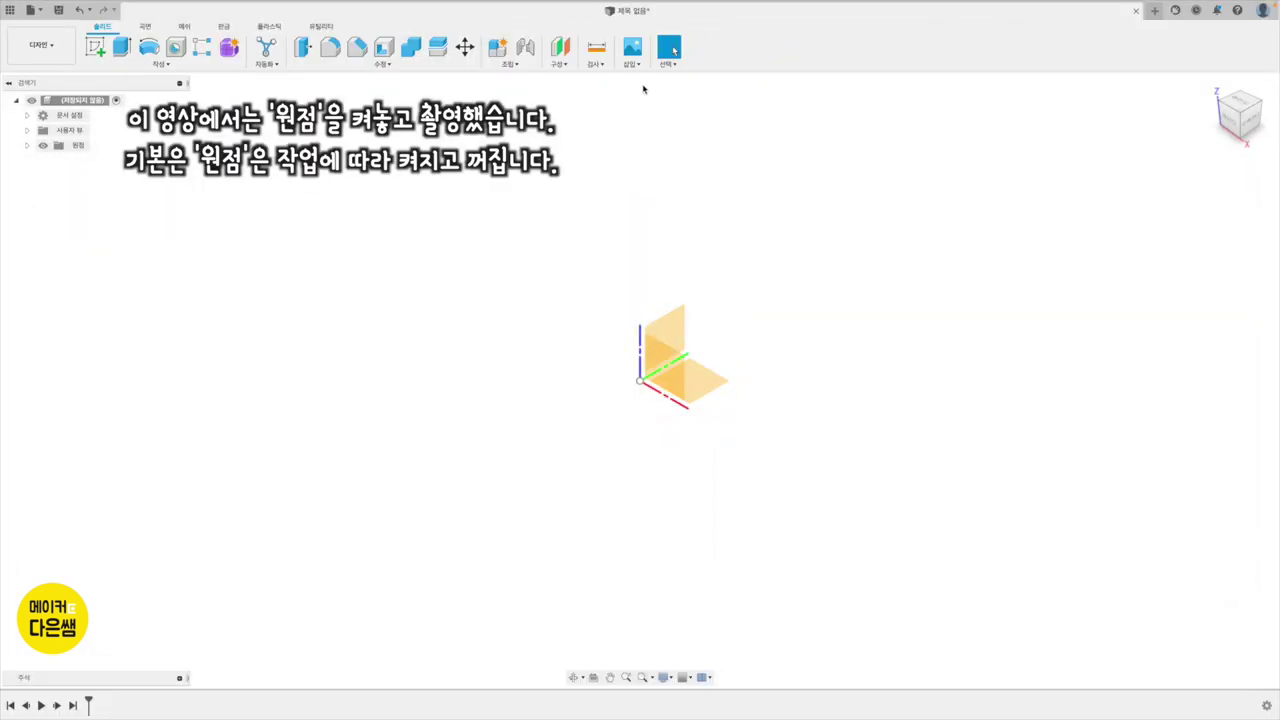
{"action": "left_click", "coordinate": [634, 64]}
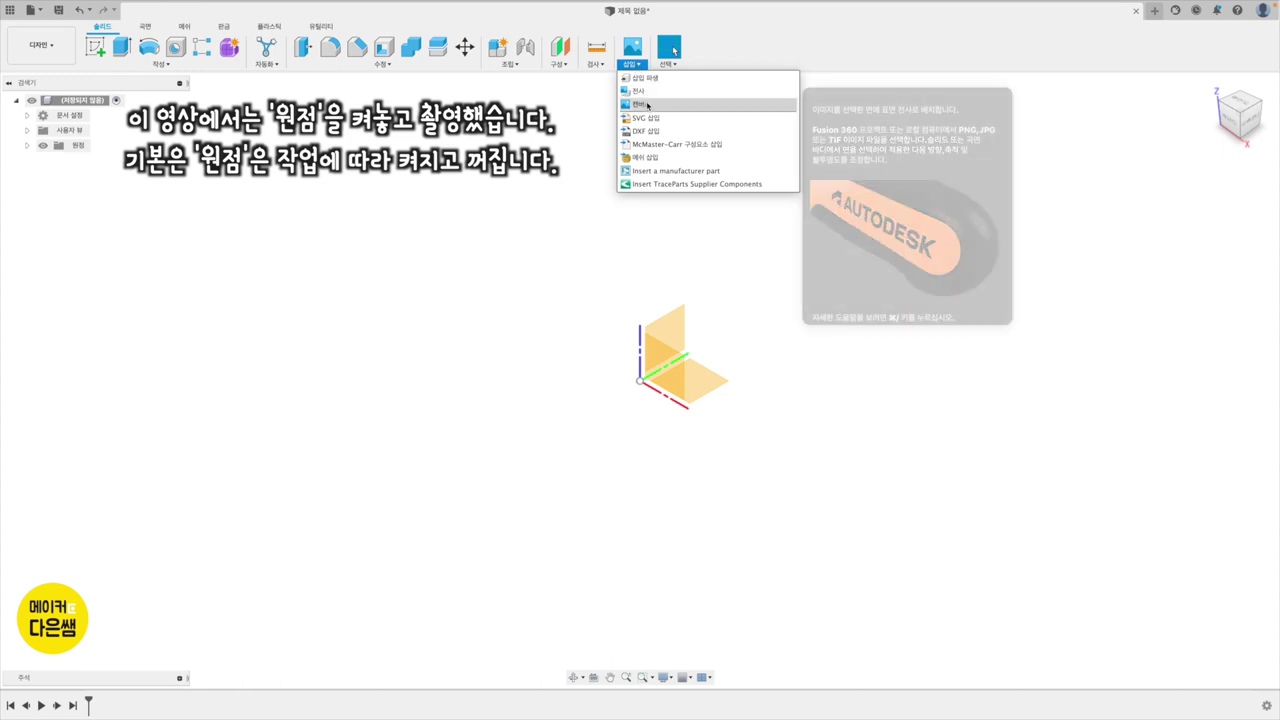
{"action": "mouse_move", "coordinate": [640, 104]}
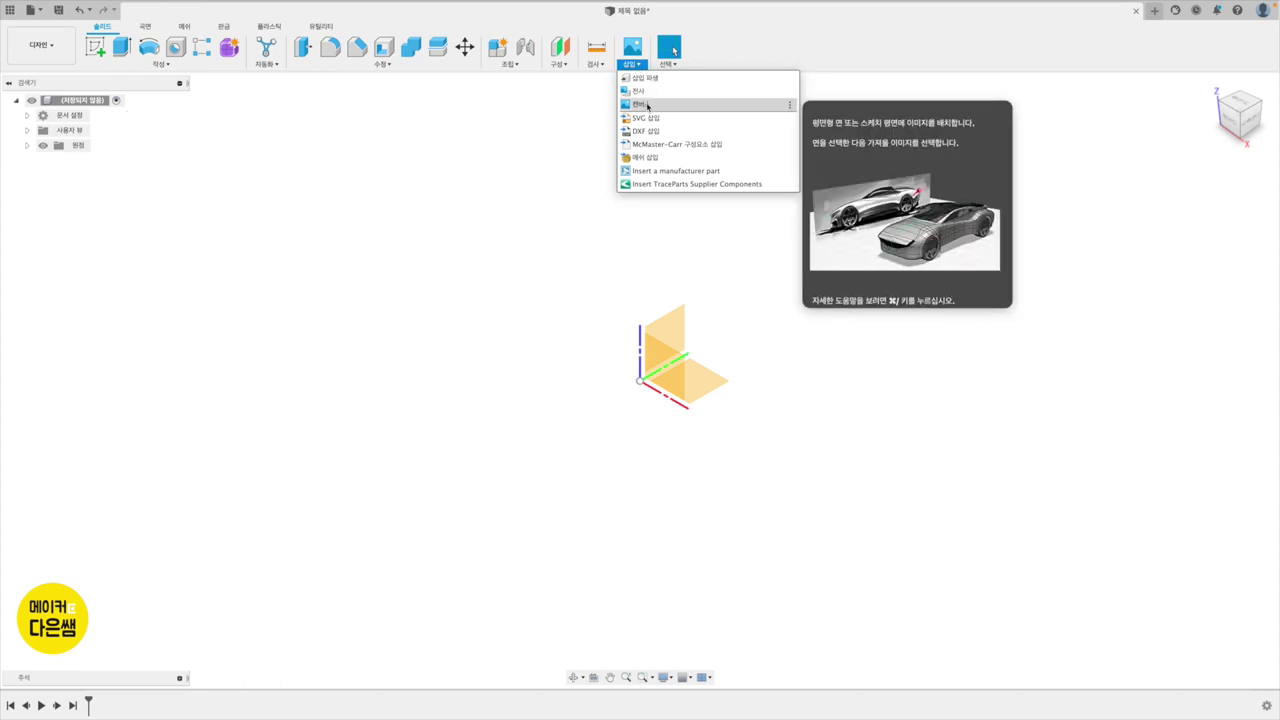
Step: Load Tag.png from the Downloads folder as a new canvas image
{"action": "left_click", "coordinate": [647, 106]}
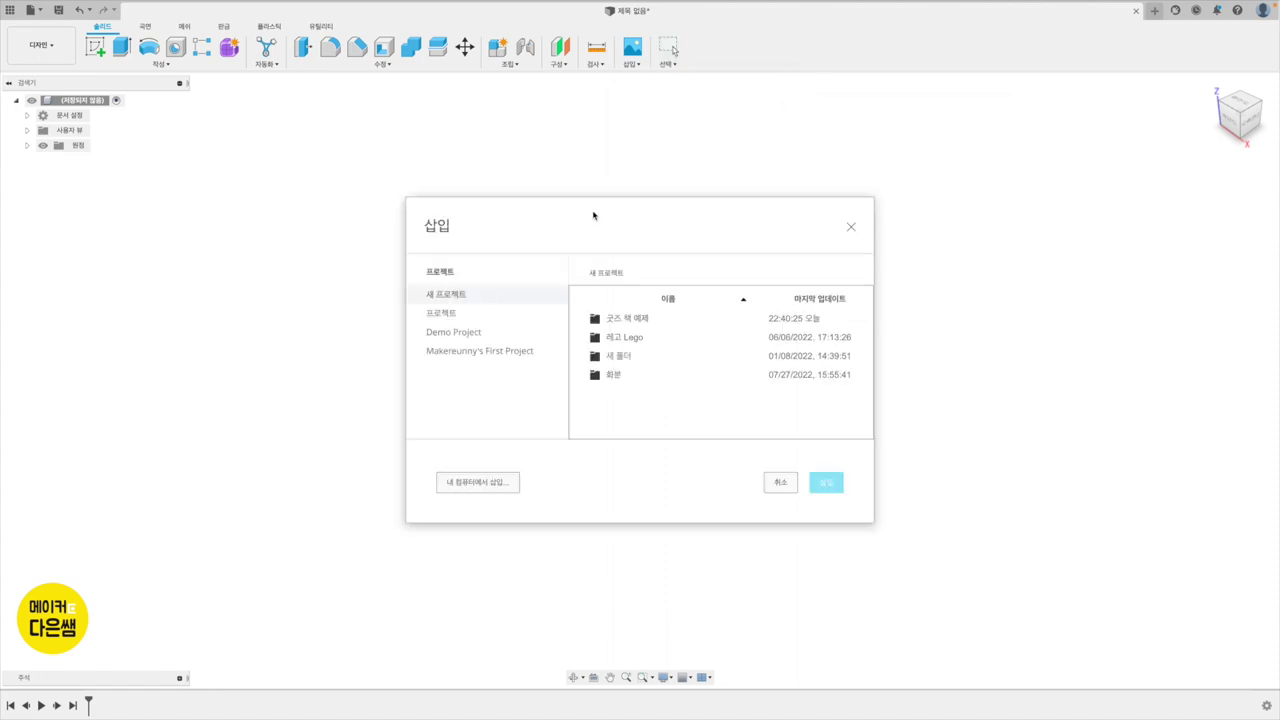
{"action": "left_click", "coordinate": [489, 490]}
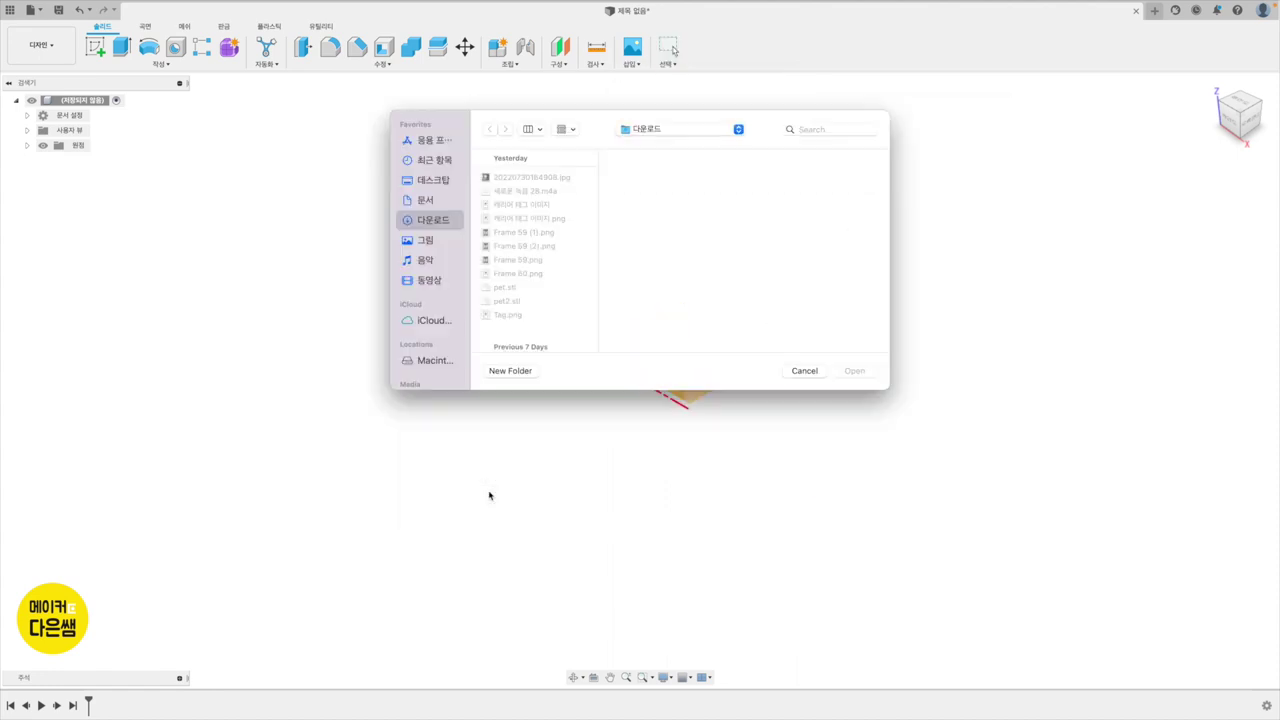
{"action": "left_click", "coordinate": [515, 318]}
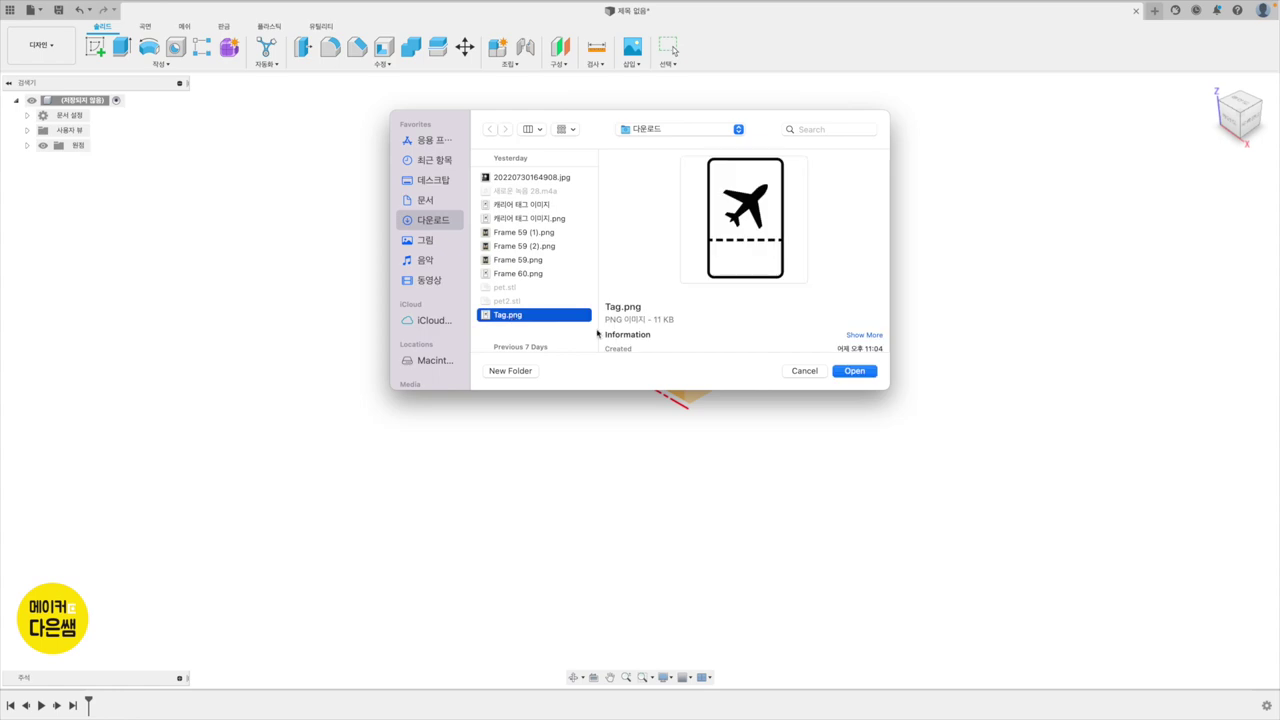
{"action": "left_click", "coordinate": [843, 375]}
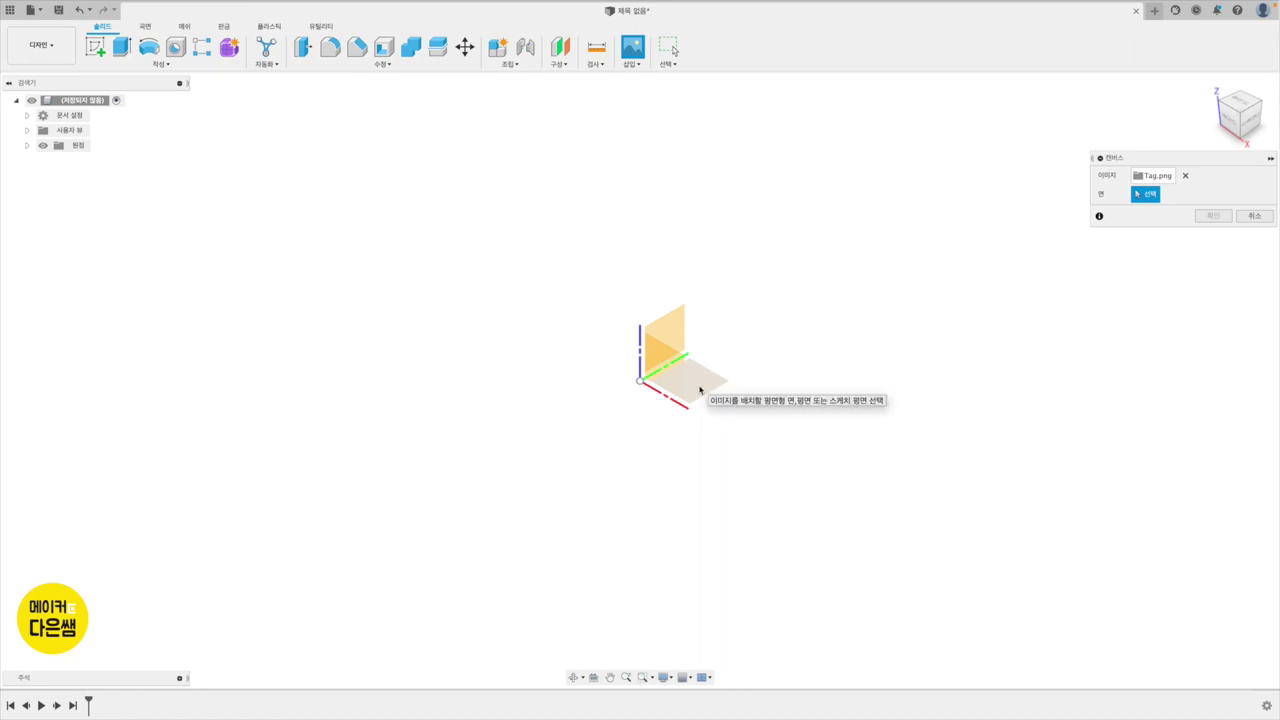
Step: Place the Tag.png canvas on the XY origin plane and orbit to view it
{"action": "left_click", "coordinate": [700, 389]}
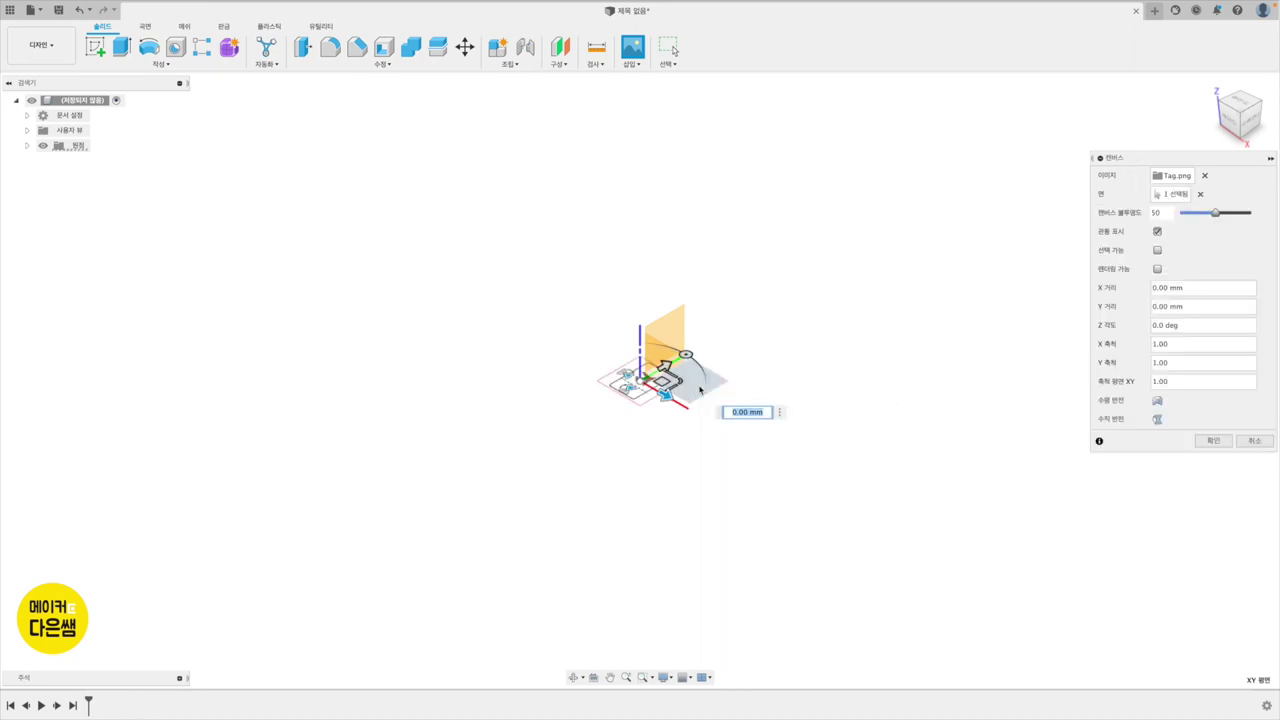
{"action": "left_click", "coordinate": [1217, 442]}
{"action": "middle_click_drag", "start_coordinate": [514, 380], "coordinate": [544, 412], "text": "shift"}
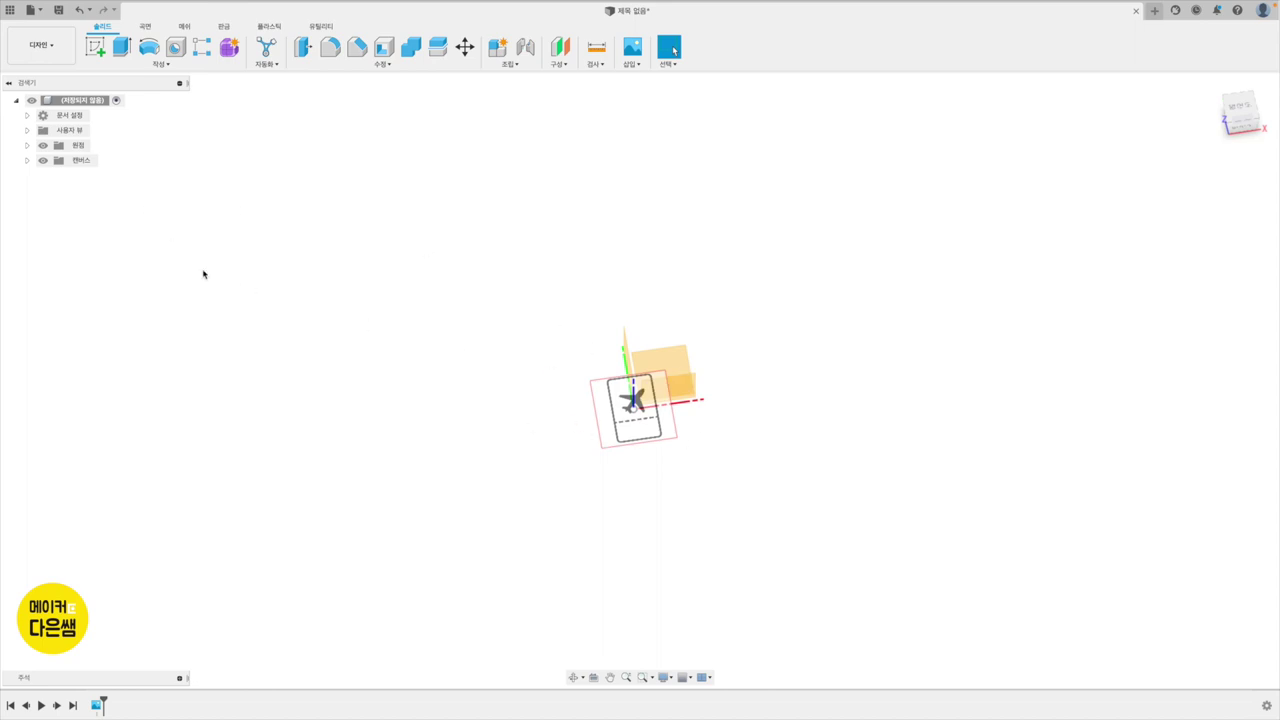
Step: Start Calibrate (교정) on the Tag canvas from the Canvases folder in the browser
{"action": "left_click", "coordinate": [27, 161]}
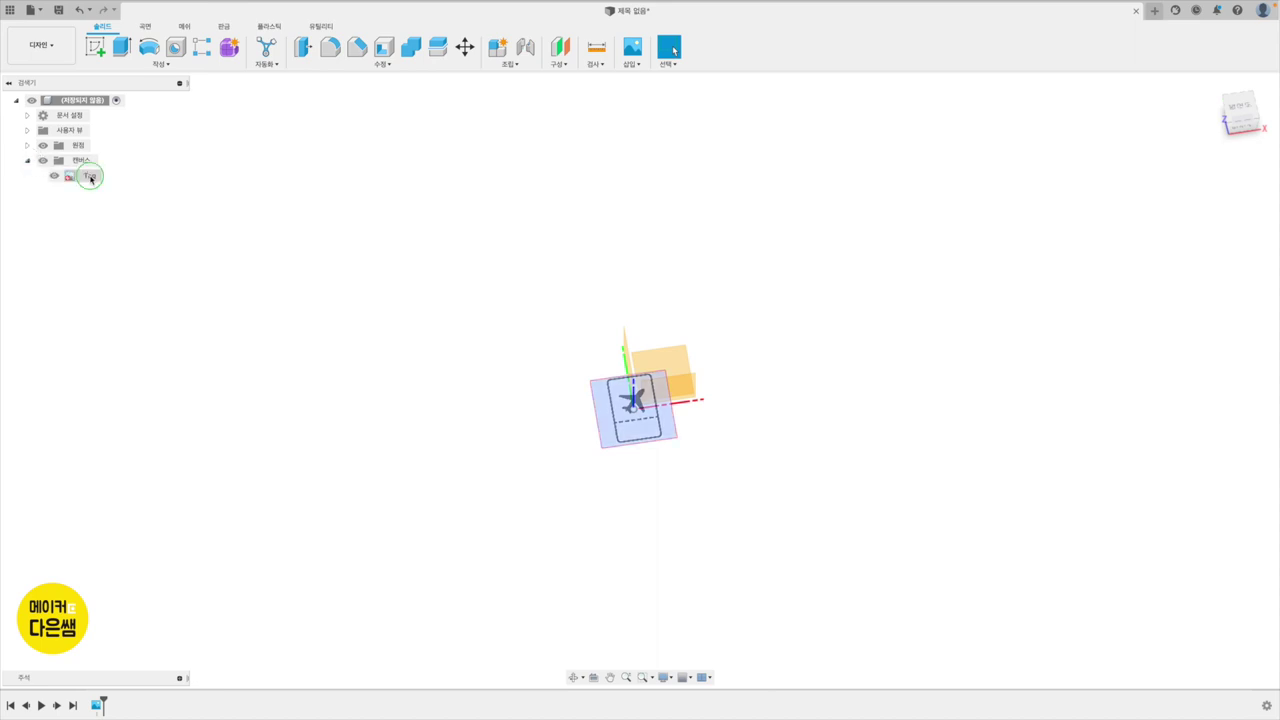
{"action": "right_click", "coordinate": [91, 178]}
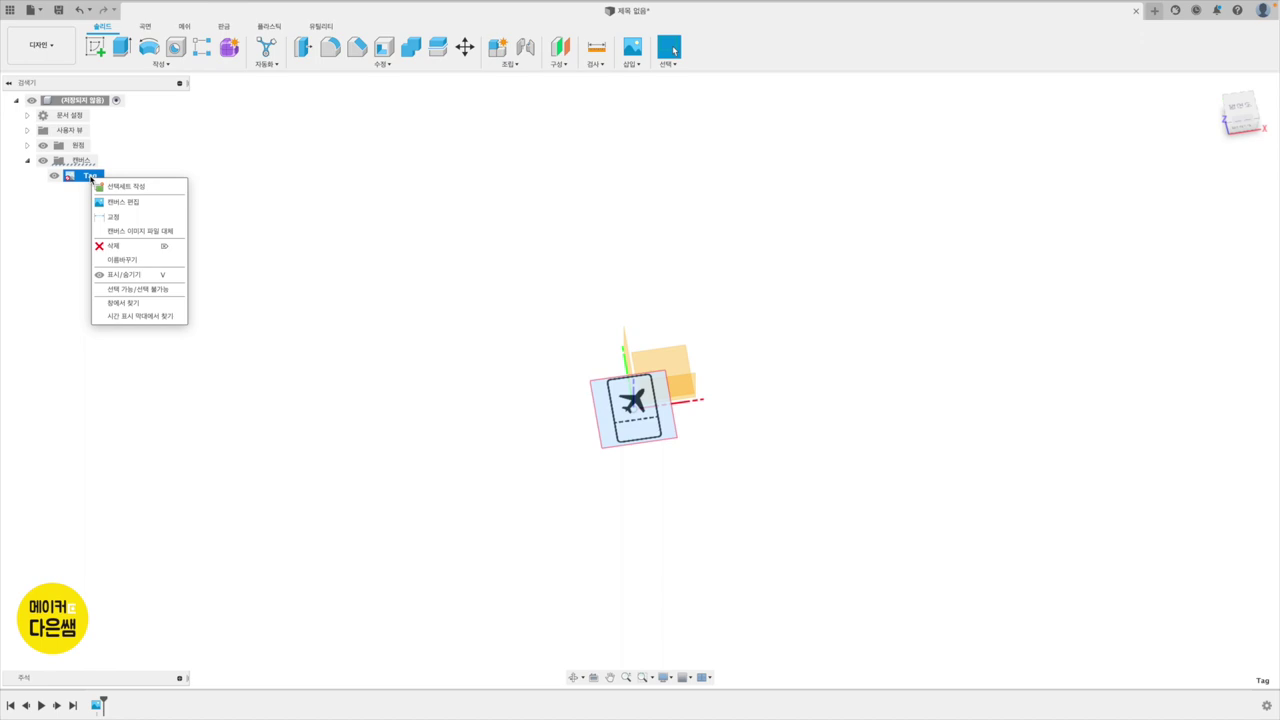
{"action": "left_click", "coordinate": [118, 218]}
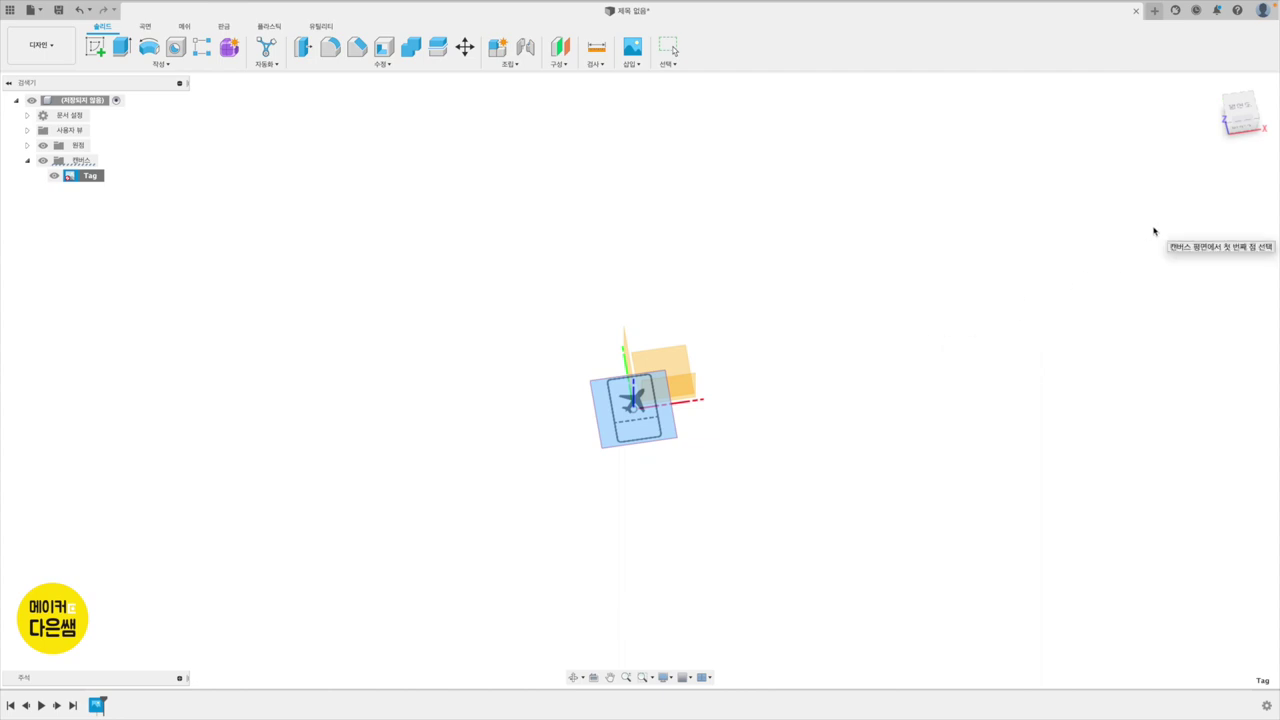
Step: From the top view, calibrate the tag's dashed line end-to-end as 60 mm
{"action": "left_click", "coordinate": [1243, 108]}
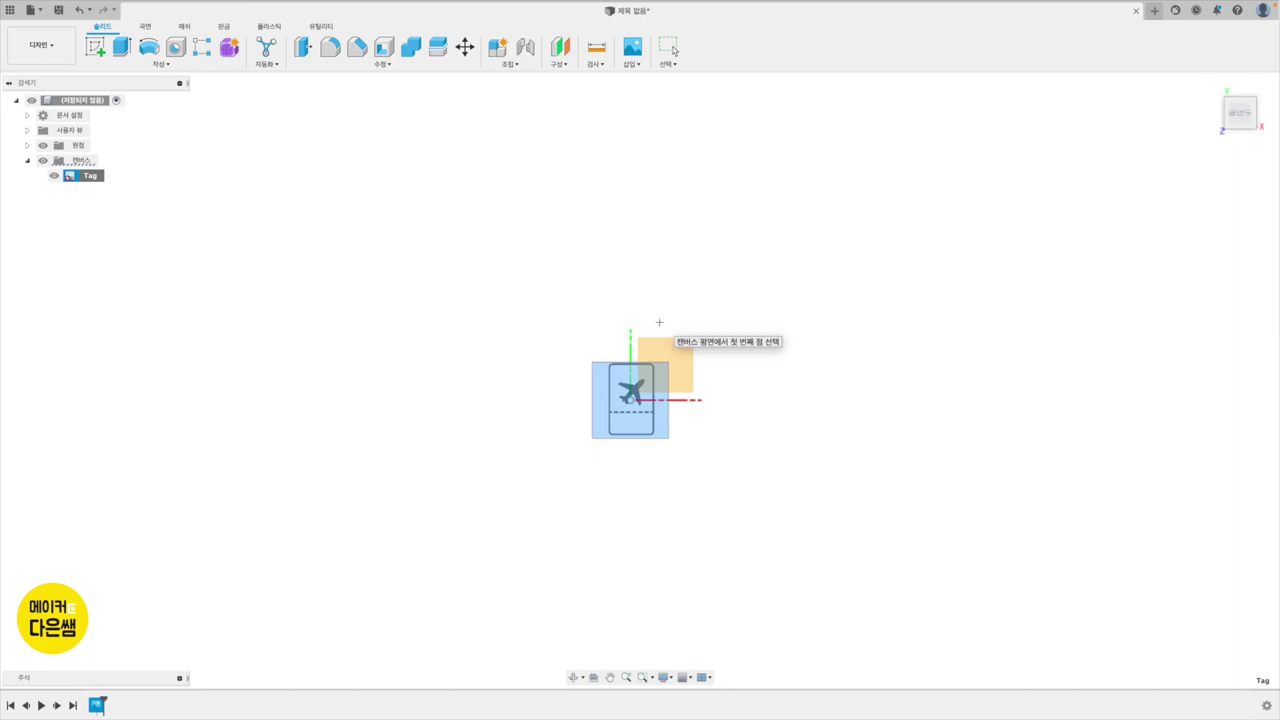
{"action": "scroll", "coordinate": [659, 322], "scroll_direction": "up", "scroll_amount": 2}
{"action": "scroll", "coordinate": [659, 322], "scroll_direction": "up", "scroll_amount": 3}
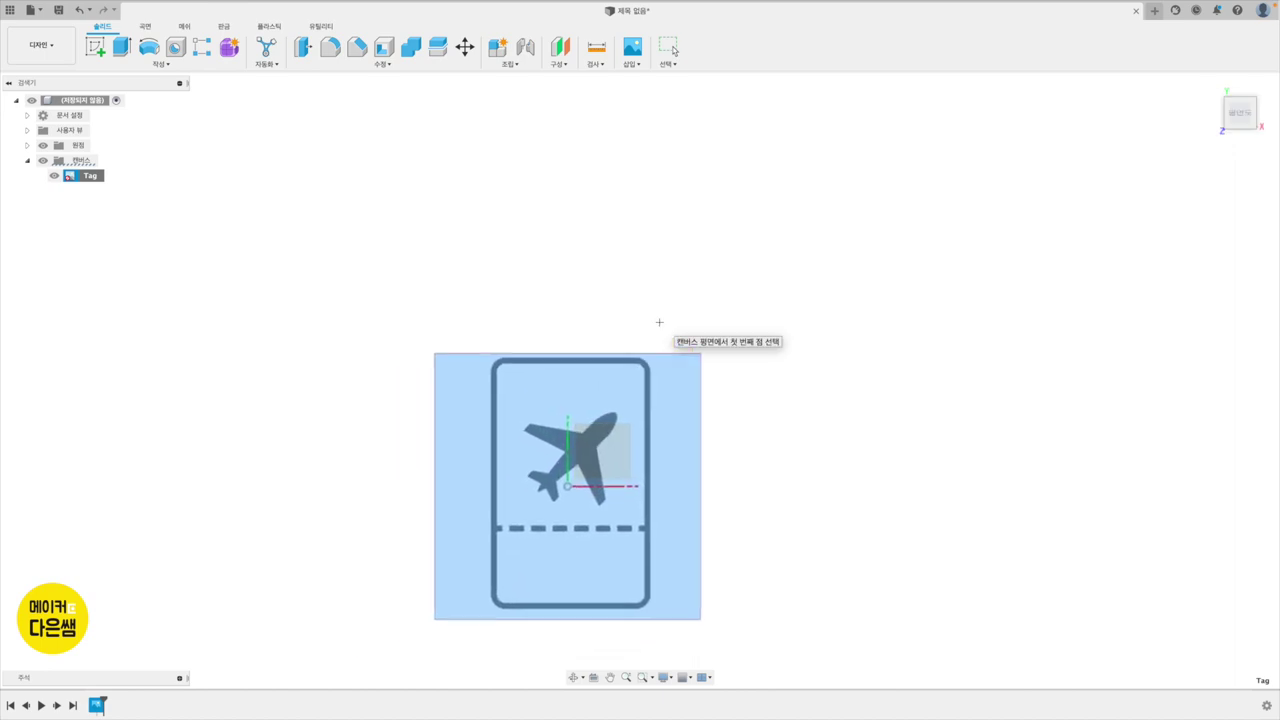
{"action": "scroll", "coordinate": [659, 322], "scroll_direction": "up", "scroll_amount": 2}
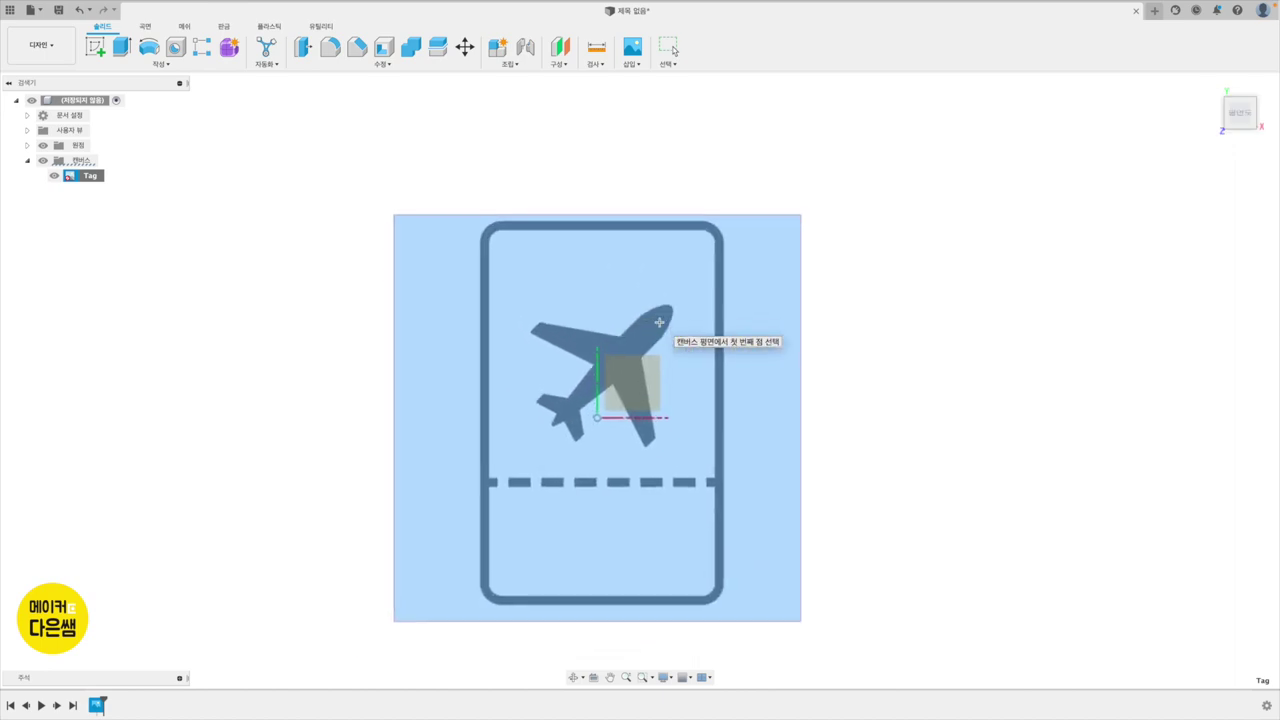
{"action": "scroll", "coordinate": [660, 322], "scroll_direction": "up", "scroll_amount": 1}
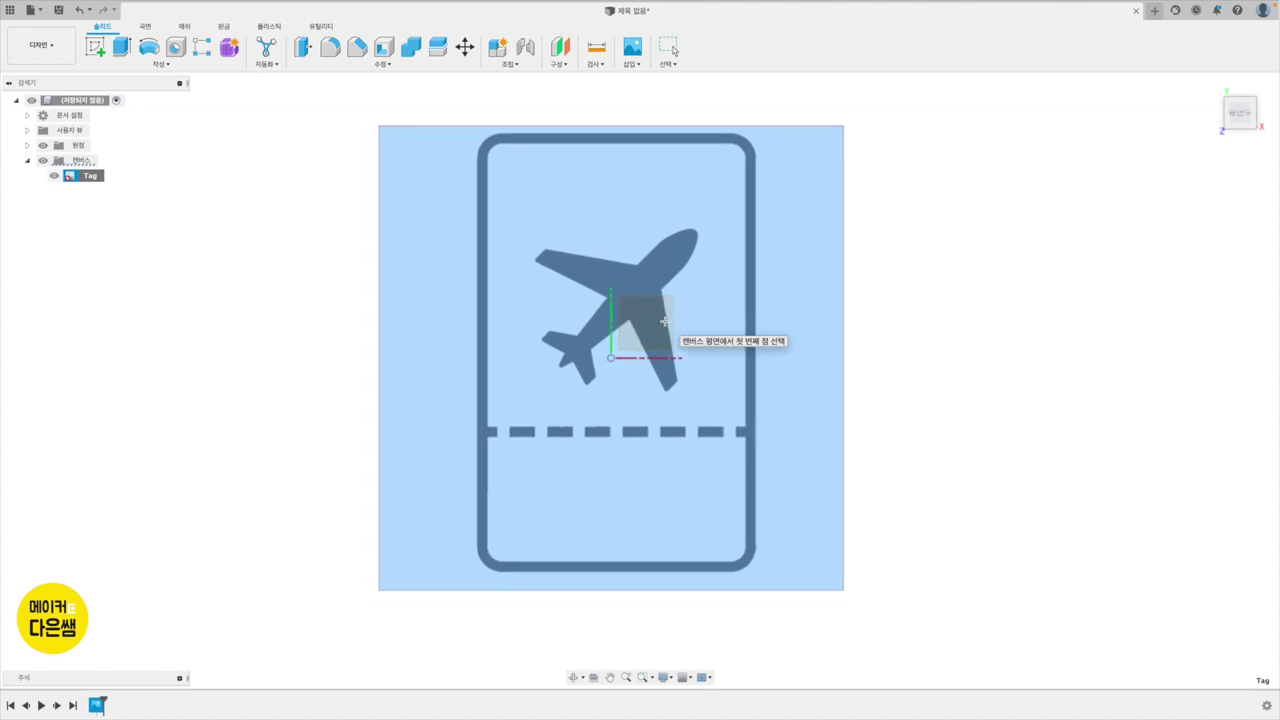
{"action": "left_click", "coordinate": [478, 428]}
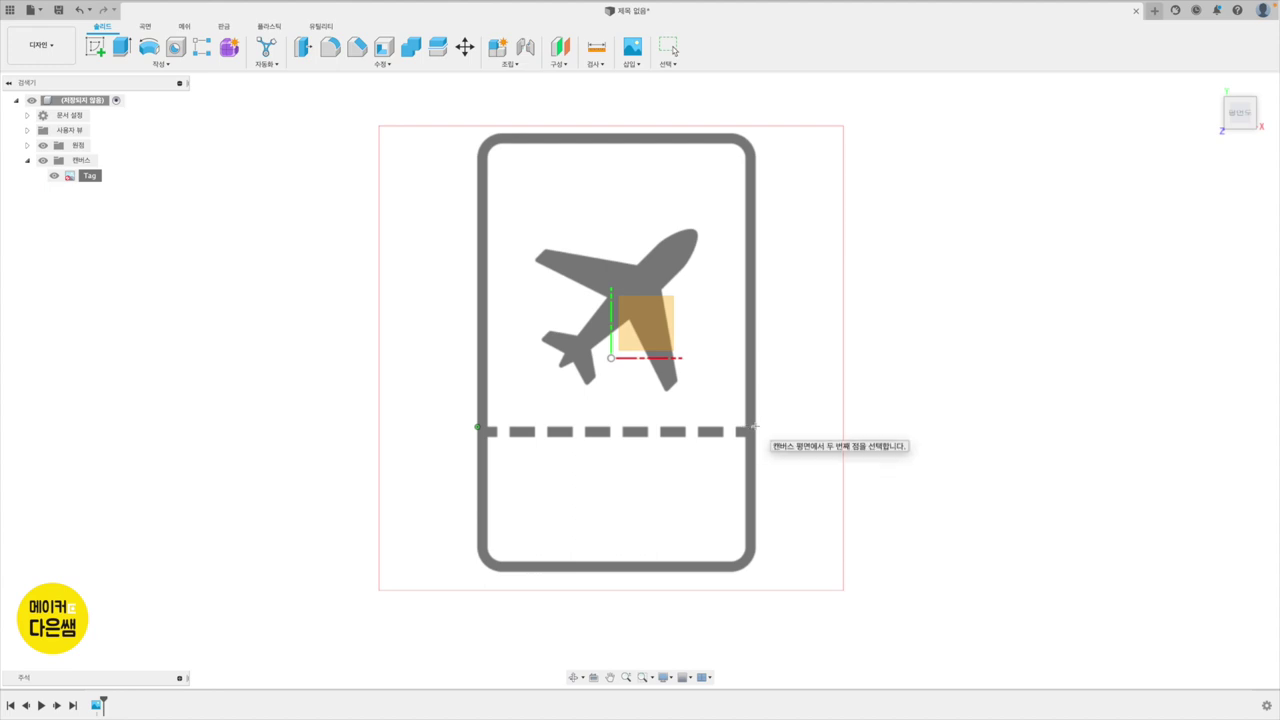
{"action": "left_click", "coordinate": [755, 428]}
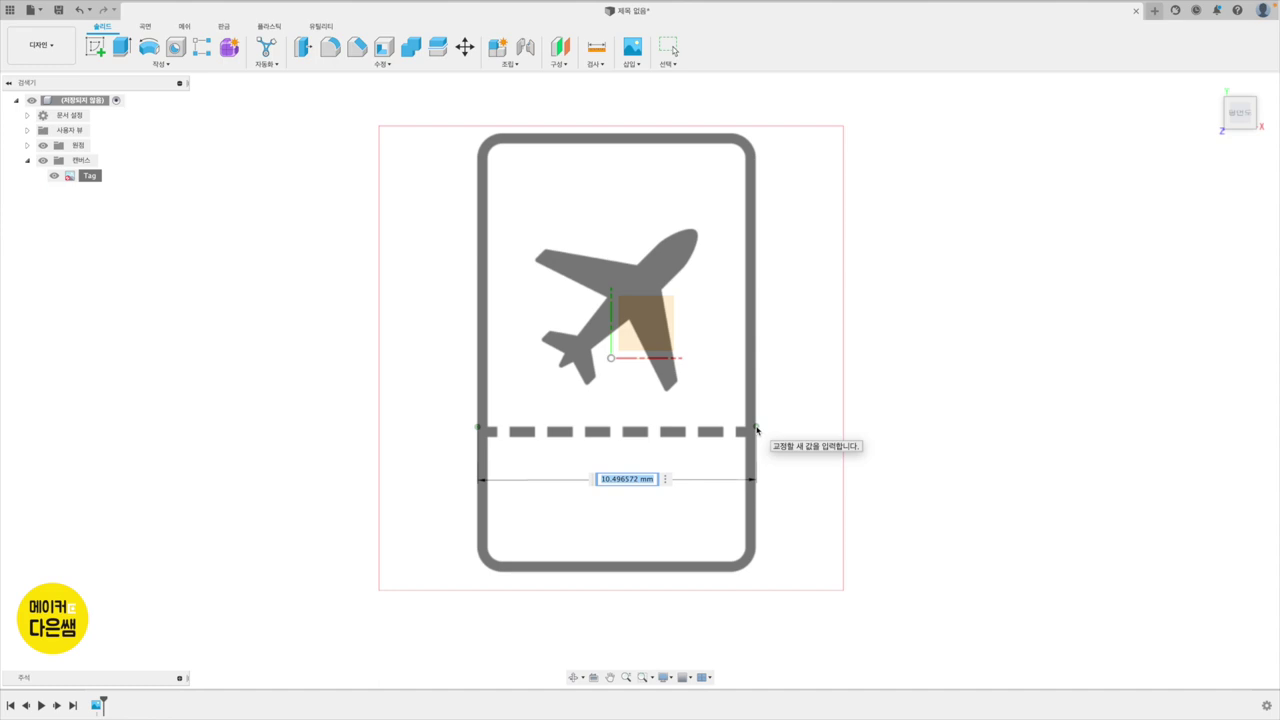
{"action": "type", "text": "60"}
{"action": "key", "text": "Return"}
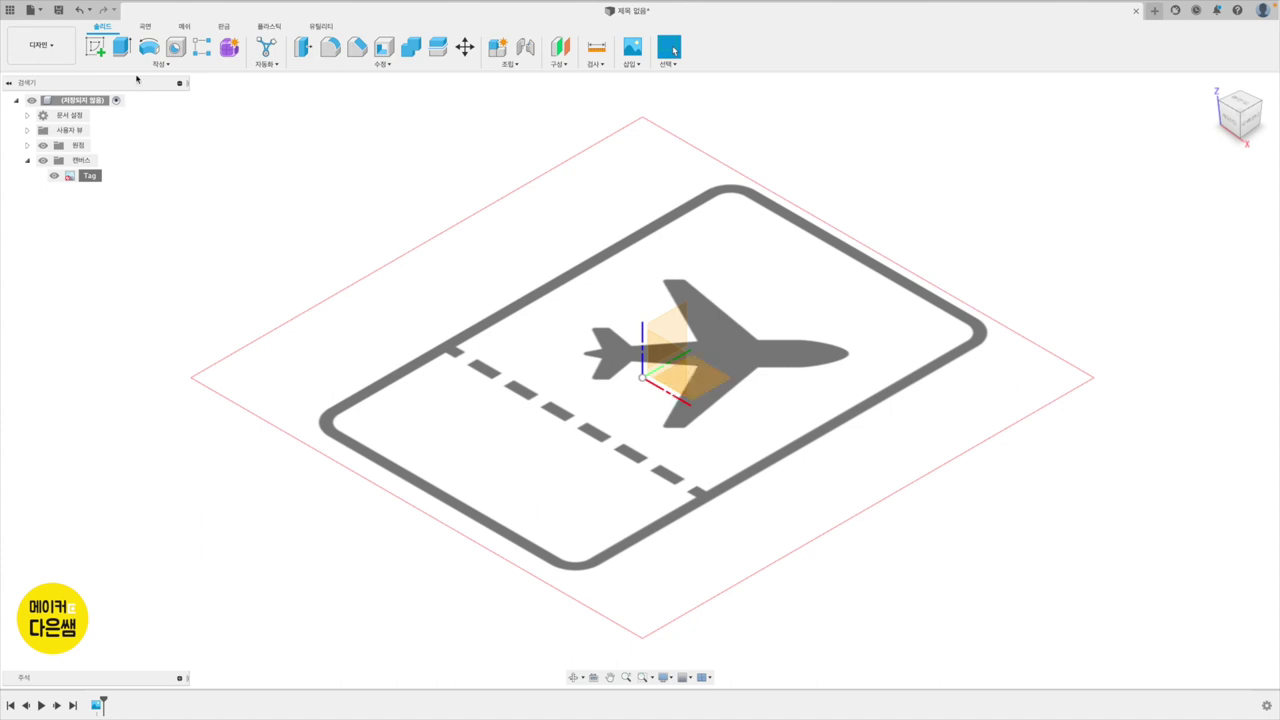
Step: Start a new sketch on the XY plane and bring up the rectangle options
{"action": "left_click", "coordinate": [95, 47]}
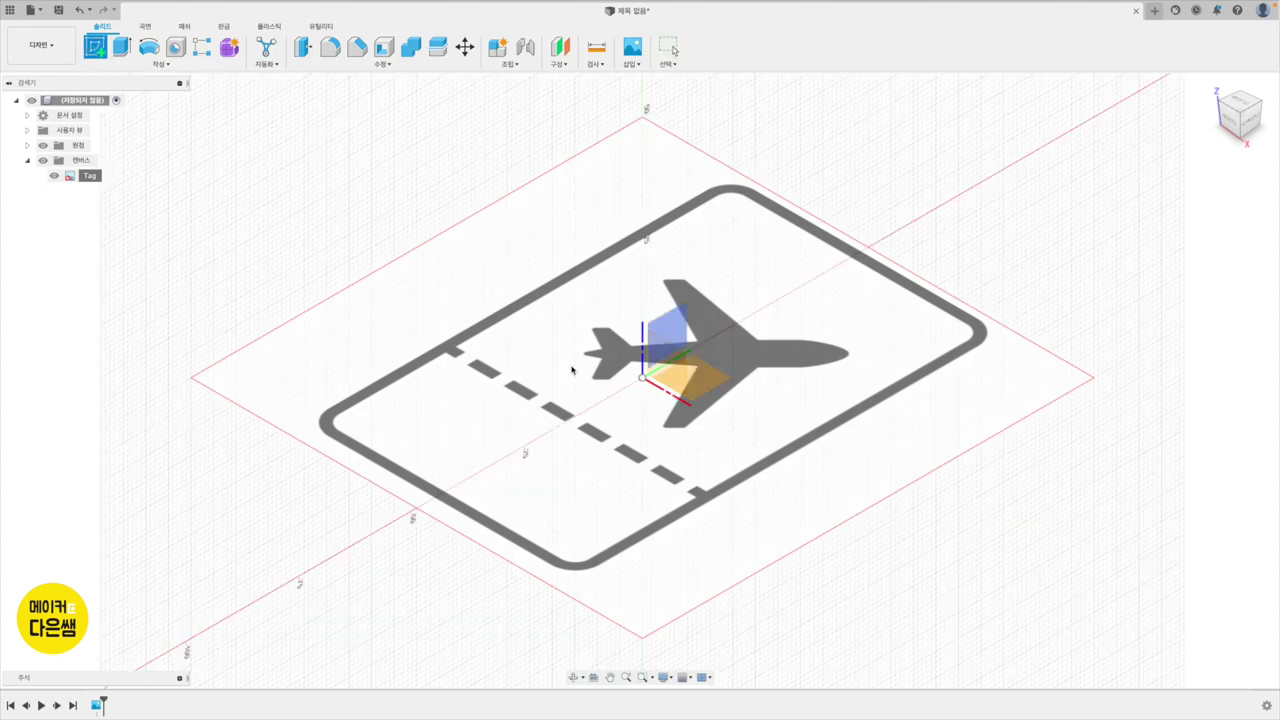
{"action": "left_click", "coordinate": [705, 389]}
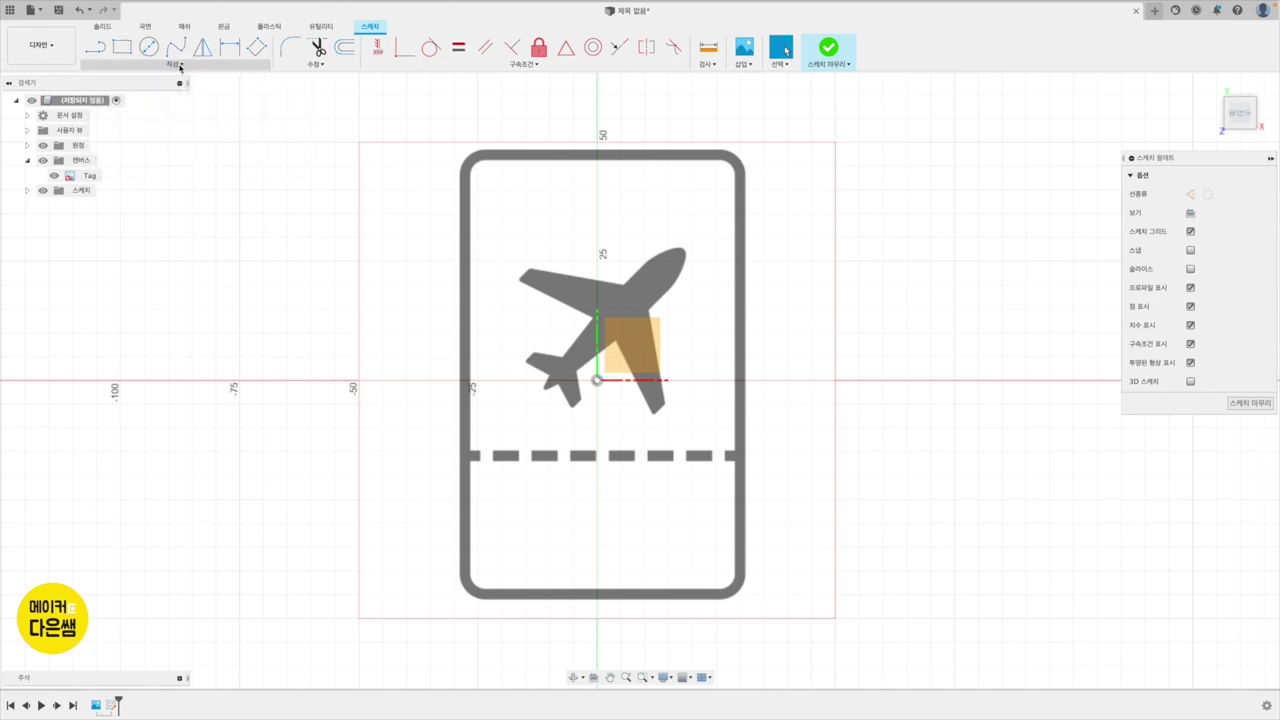
{"action": "left_click", "coordinate": [181, 67]}
{"action": "mouse_move", "coordinate": [110, 91]}
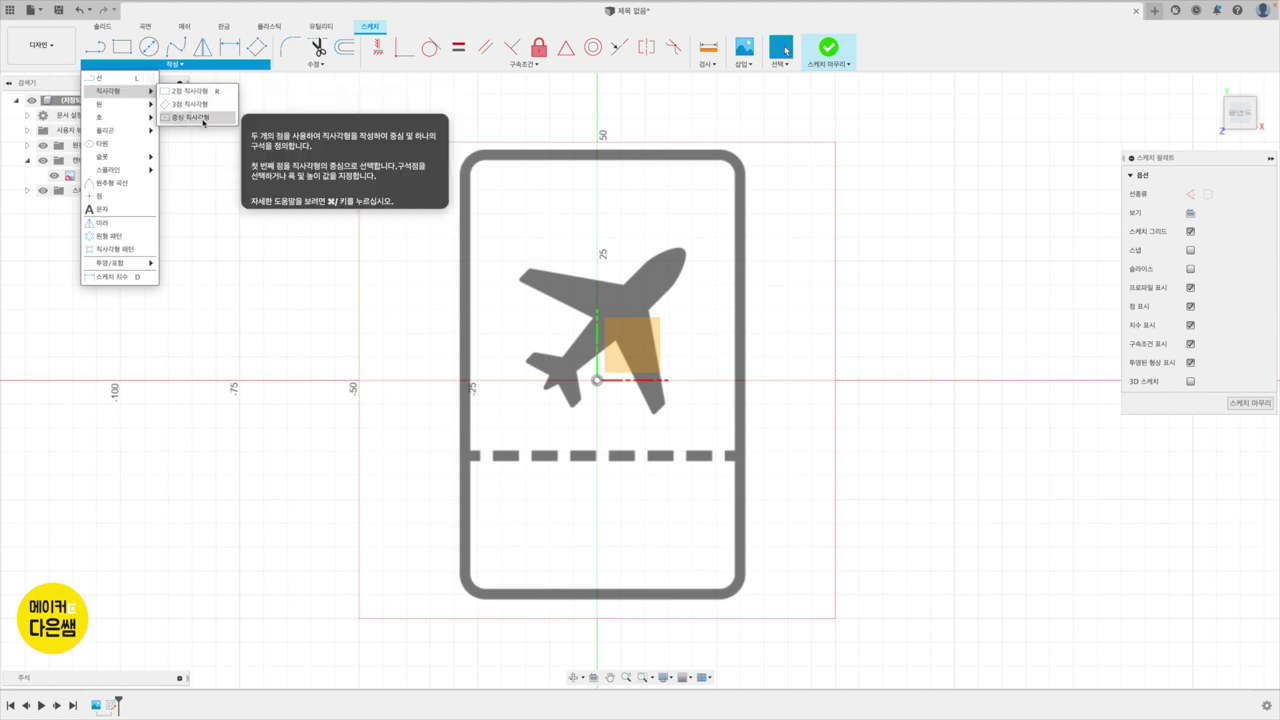
Step: Draw a center rectangle at the origin measuring 94 mm by 60 mm
{"action": "left_click", "coordinate": [190, 117]}
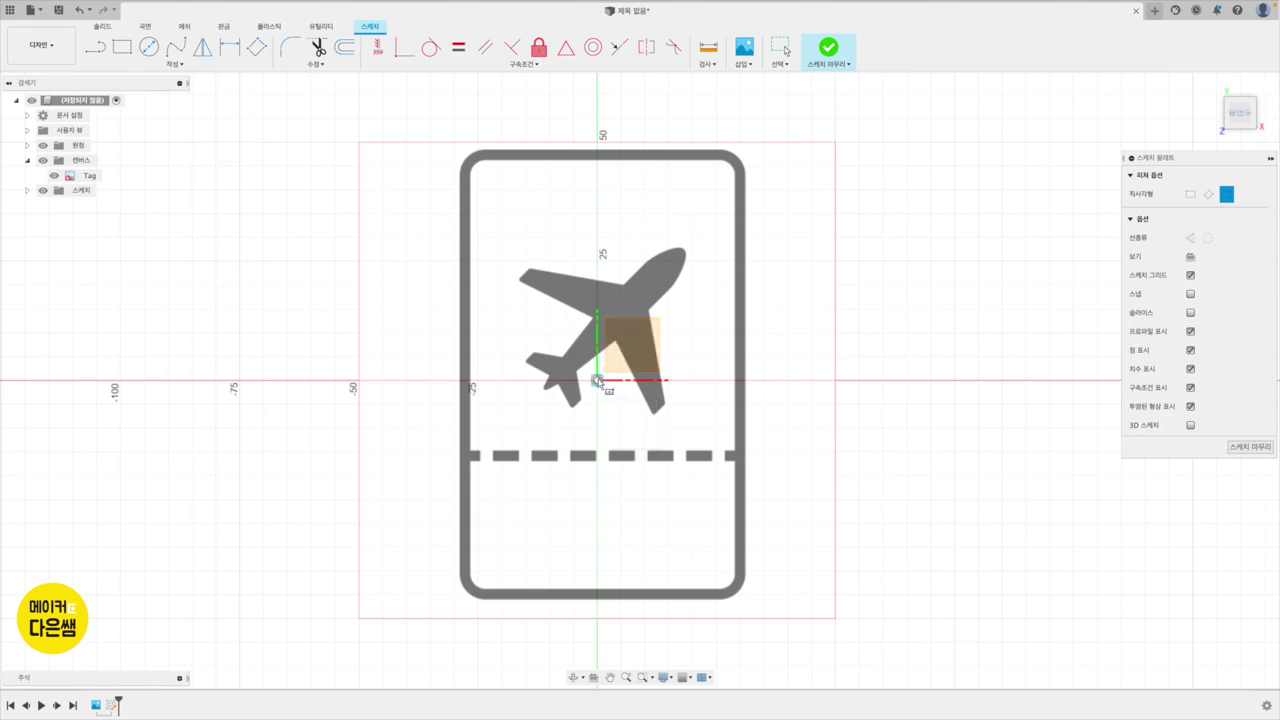
{"action": "left_click", "coordinate": [597, 381]}
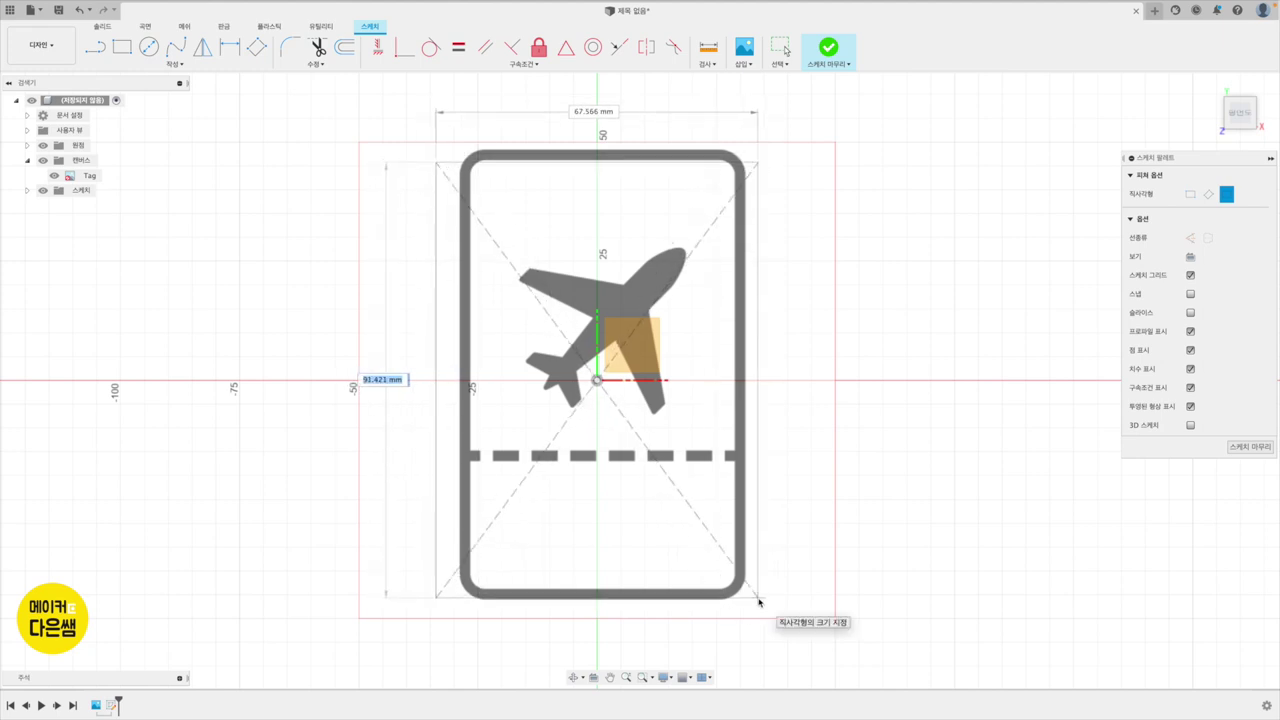
{"action": "type", "text": "94"}
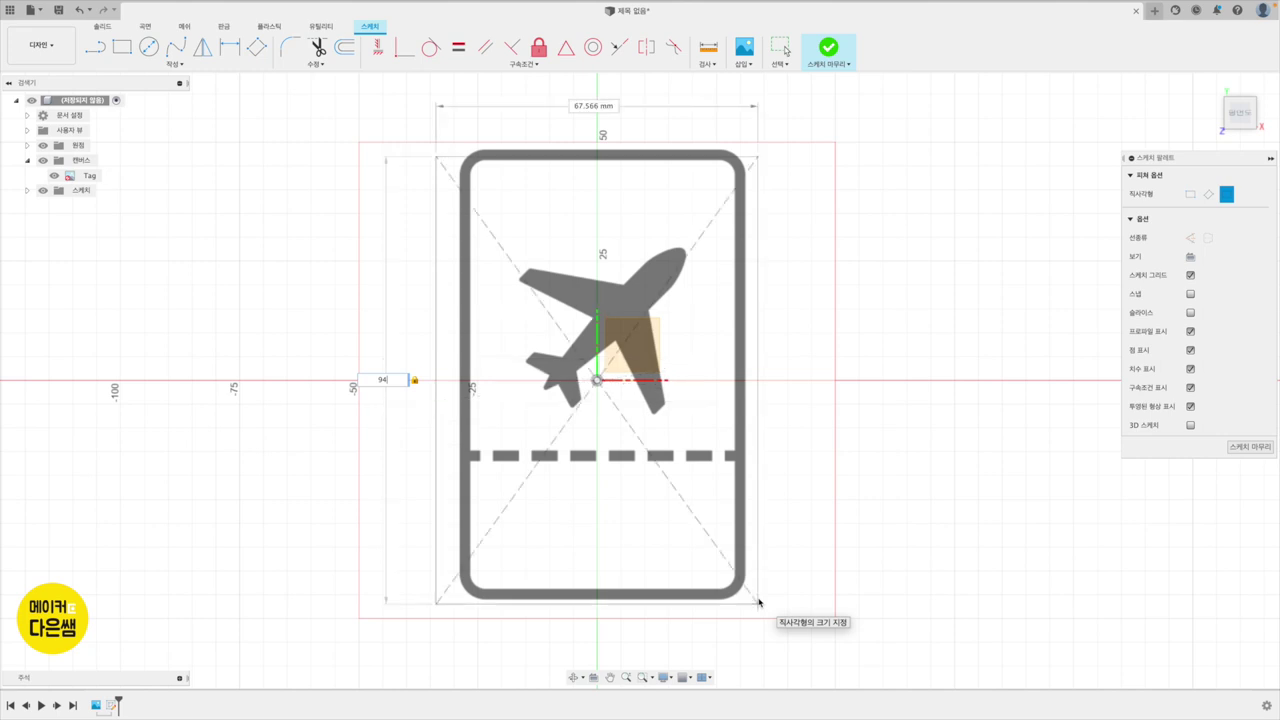
{"action": "key", "text": "Tab"}
{"action": "type", "text": "6"}
{"action": "type", "text": "0"}
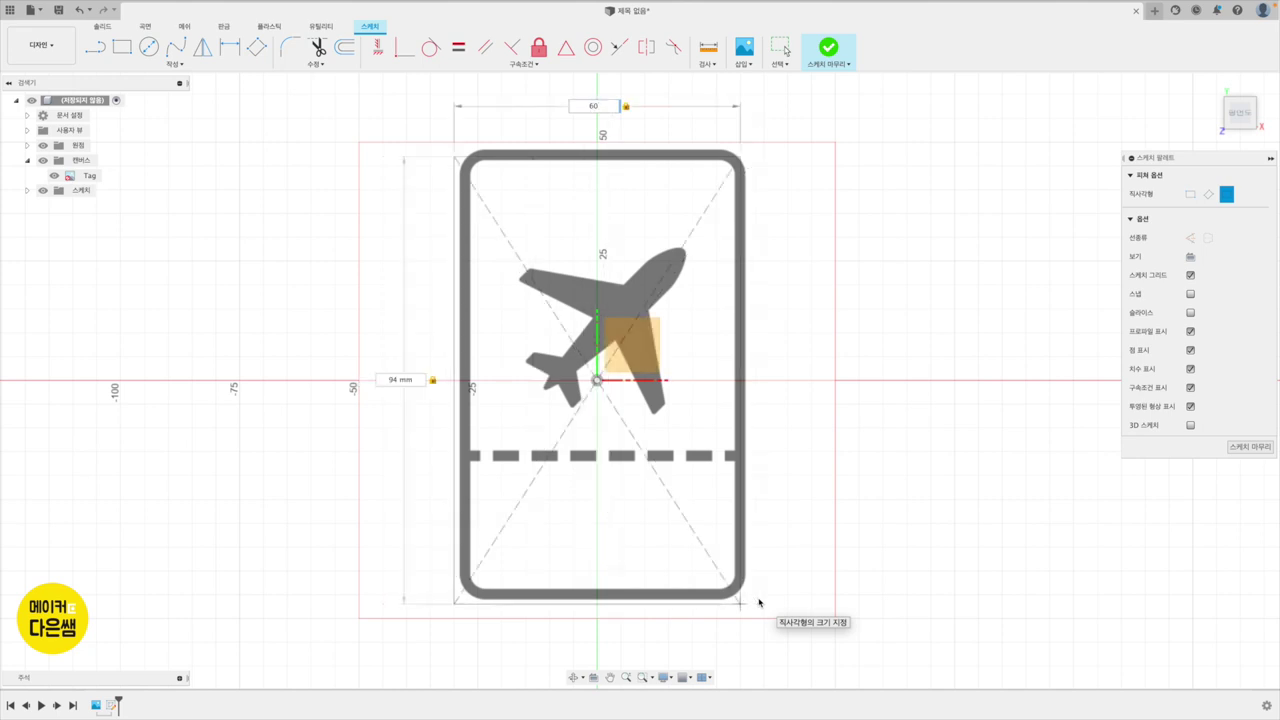
{"action": "key", "text": "Return"}
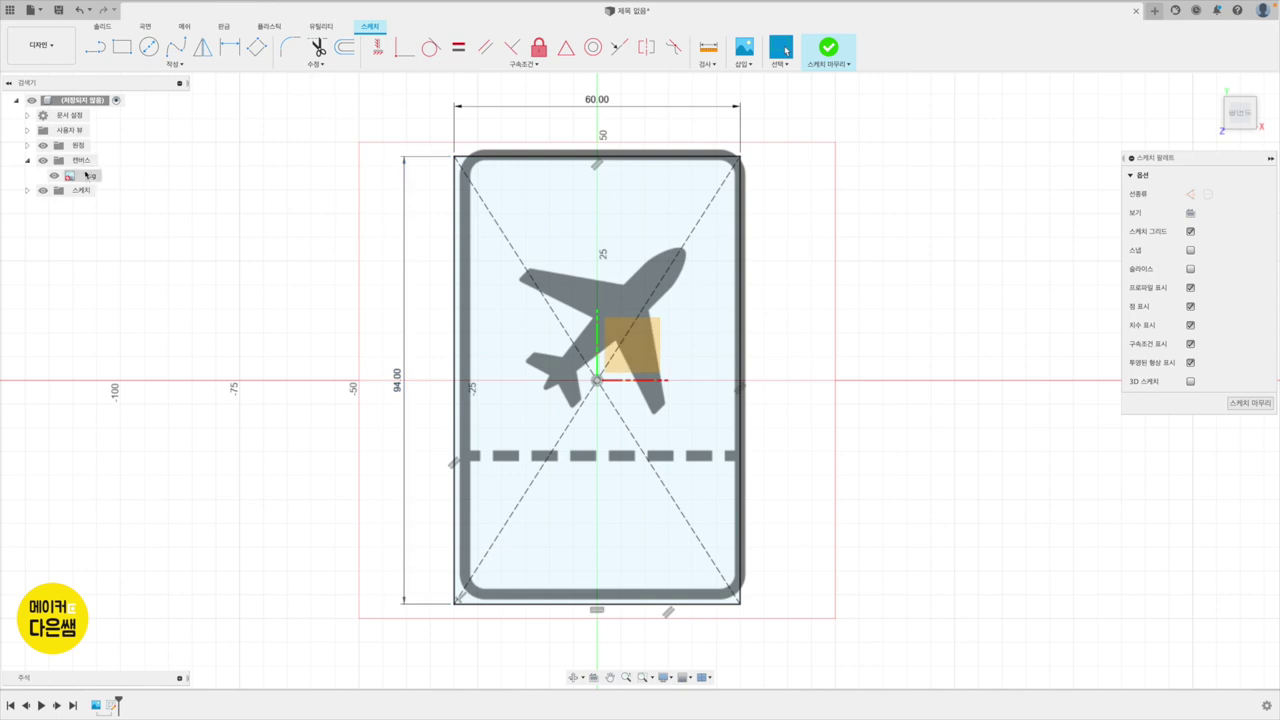
Step: Offset the Tag canvas to X 0 mm, Y −1.312 mm so the image fits the rectangle
{"action": "left_click", "coordinate": [87, 176]}
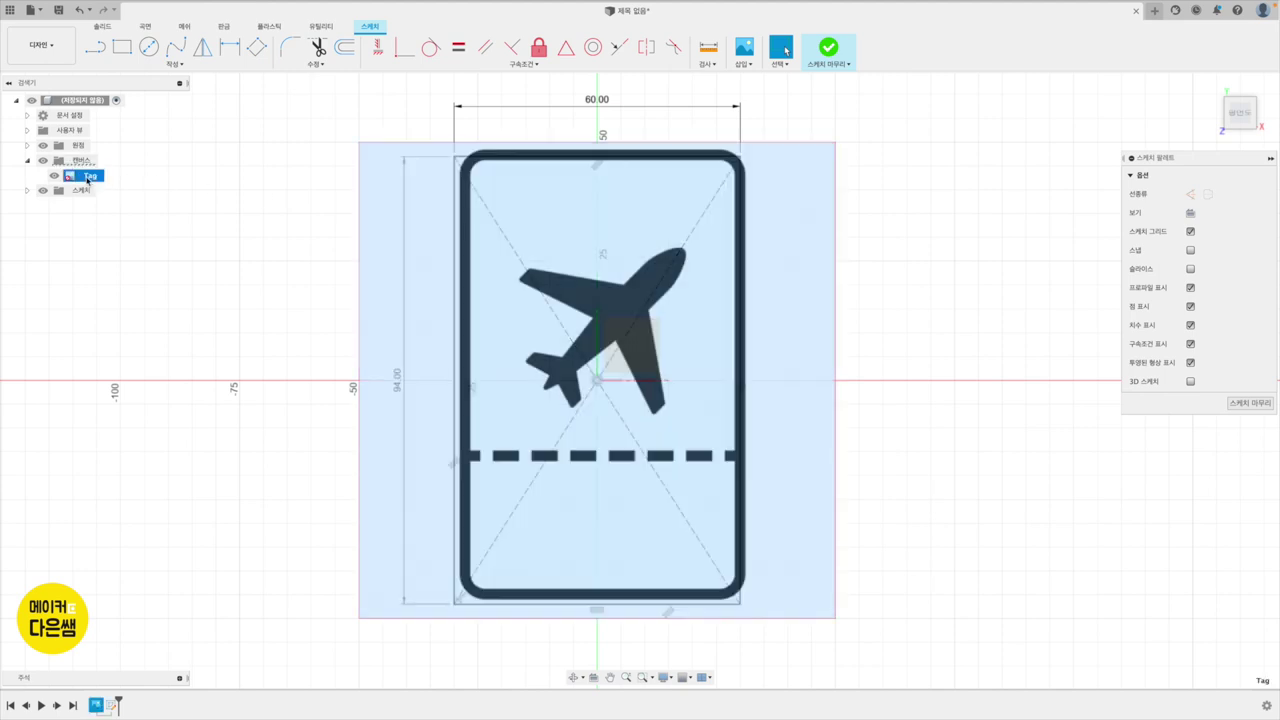
{"action": "right_click", "coordinate": [87, 180]}
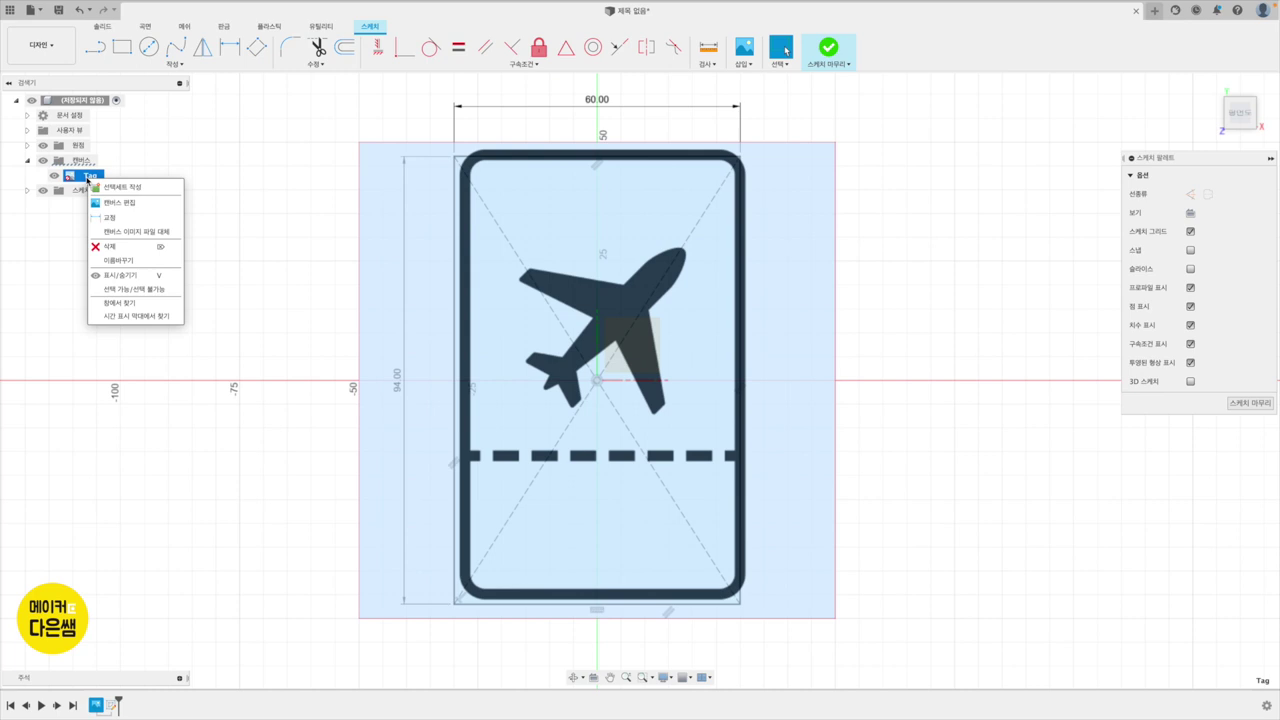
{"action": "left_click", "coordinate": [131, 204]}
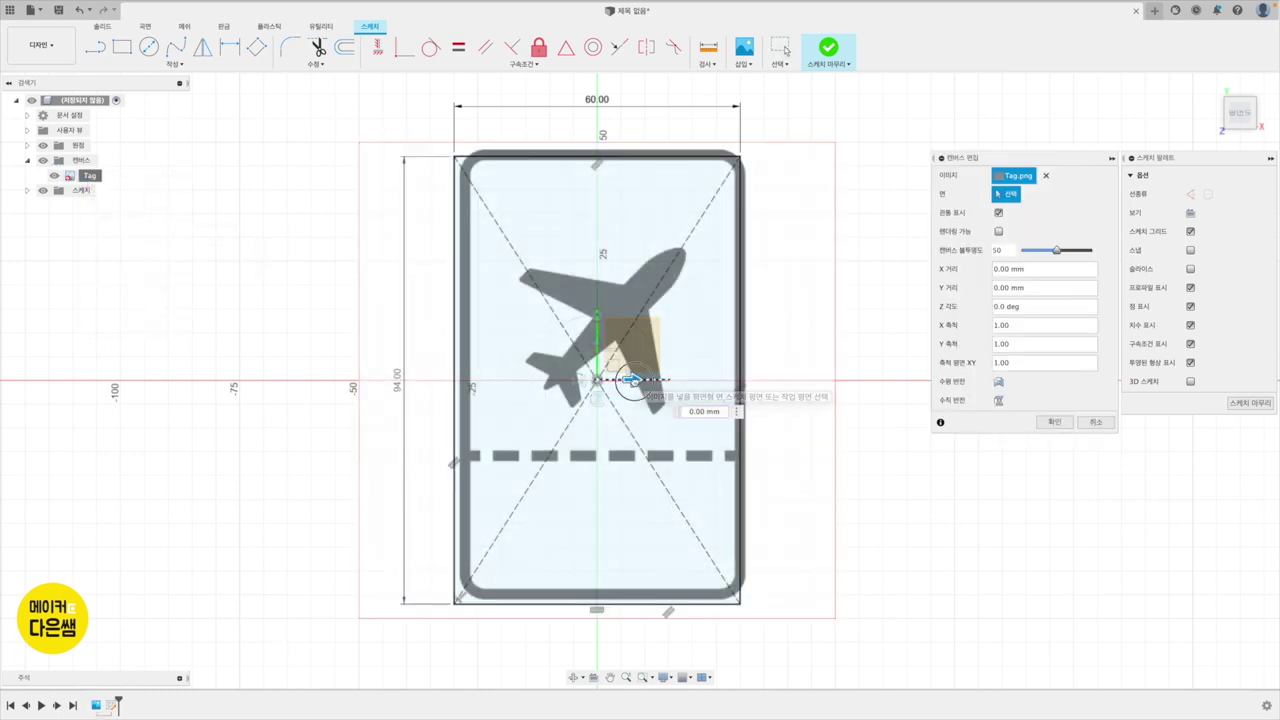
{"action": "left_click_drag", "start_coordinate": [632, 379], "coordinate": [627, 380]}
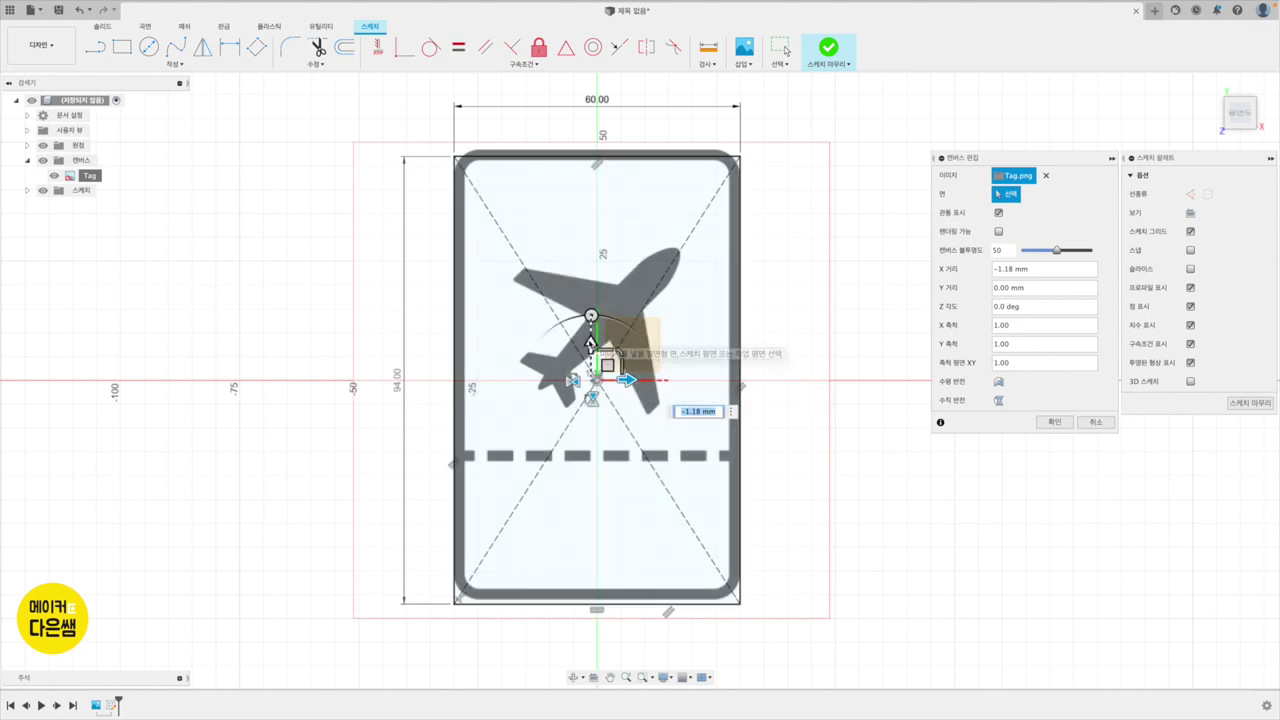
{"action": "left_click_drag", "start_coordinate": [590, 343], "coordinate": [590, 350]}
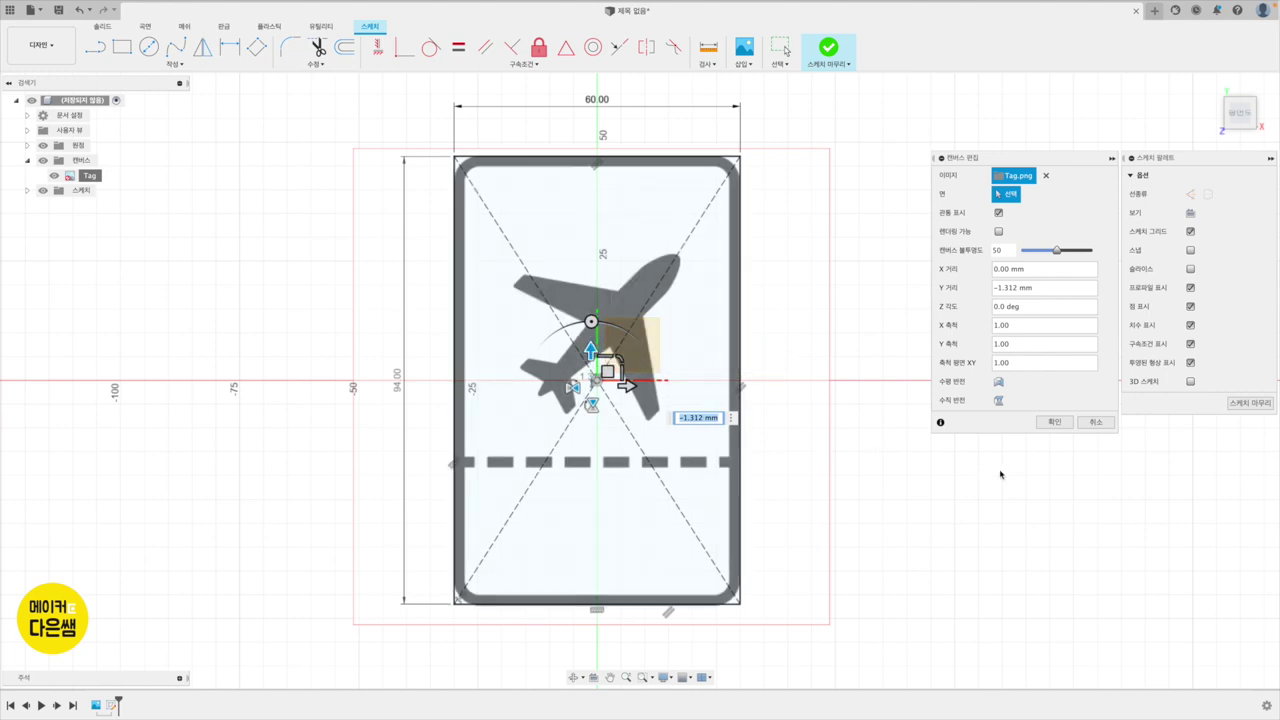
{"action": "left_click", "coordinate": [1054, 421]}
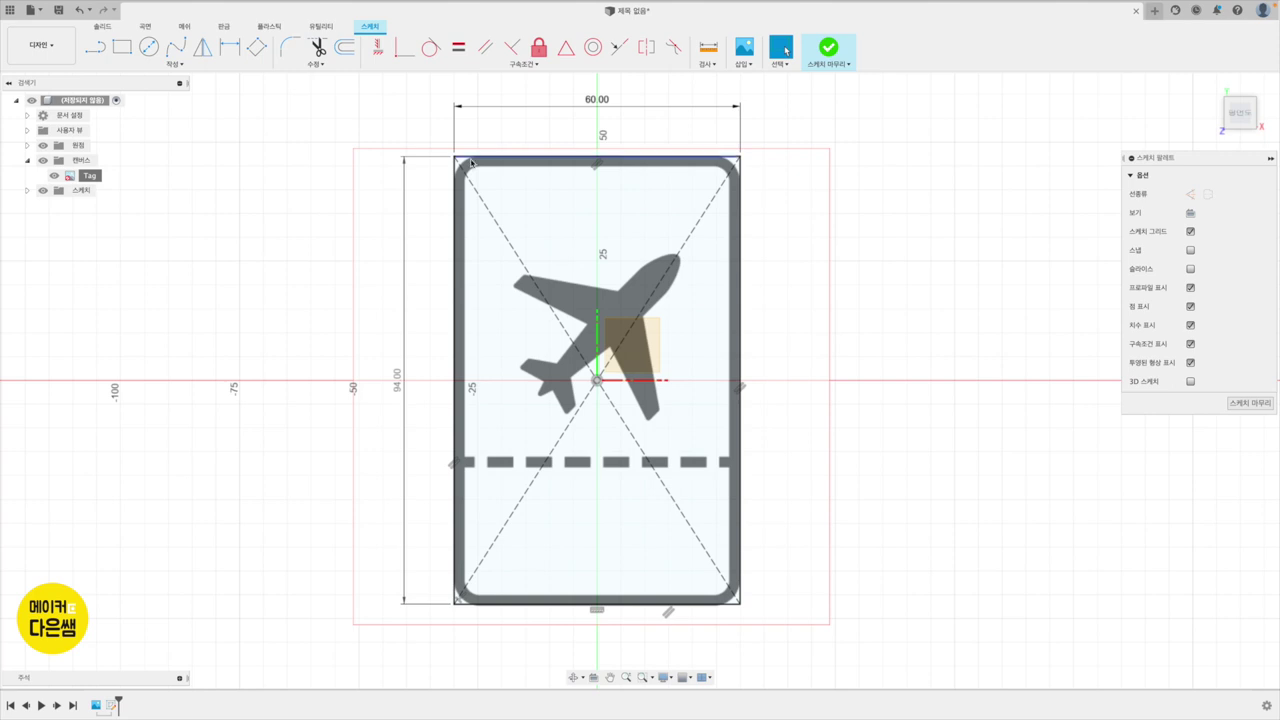
Step: Fillet the top-left and top-right rectangle corners with a 5 mm radius
{"action": "left_click", "coordinate": [290, 45]}
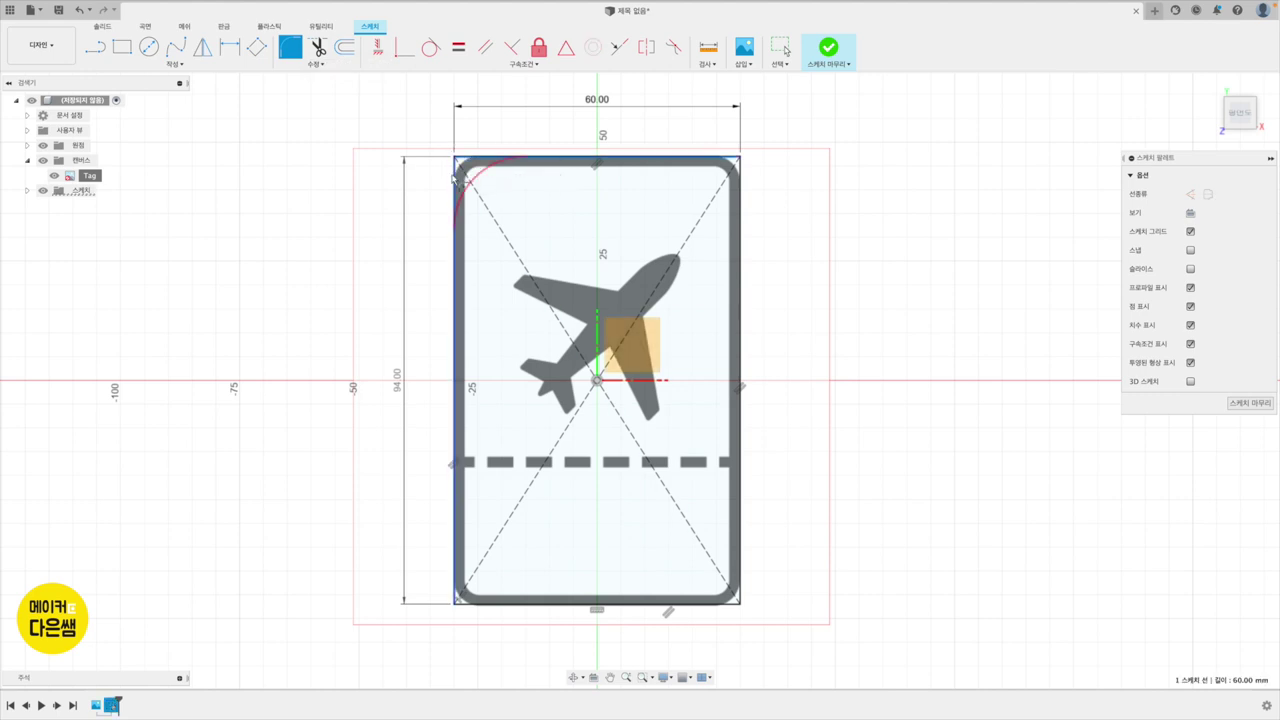
{"action": "left_click", "coordinate": [455, 176]}
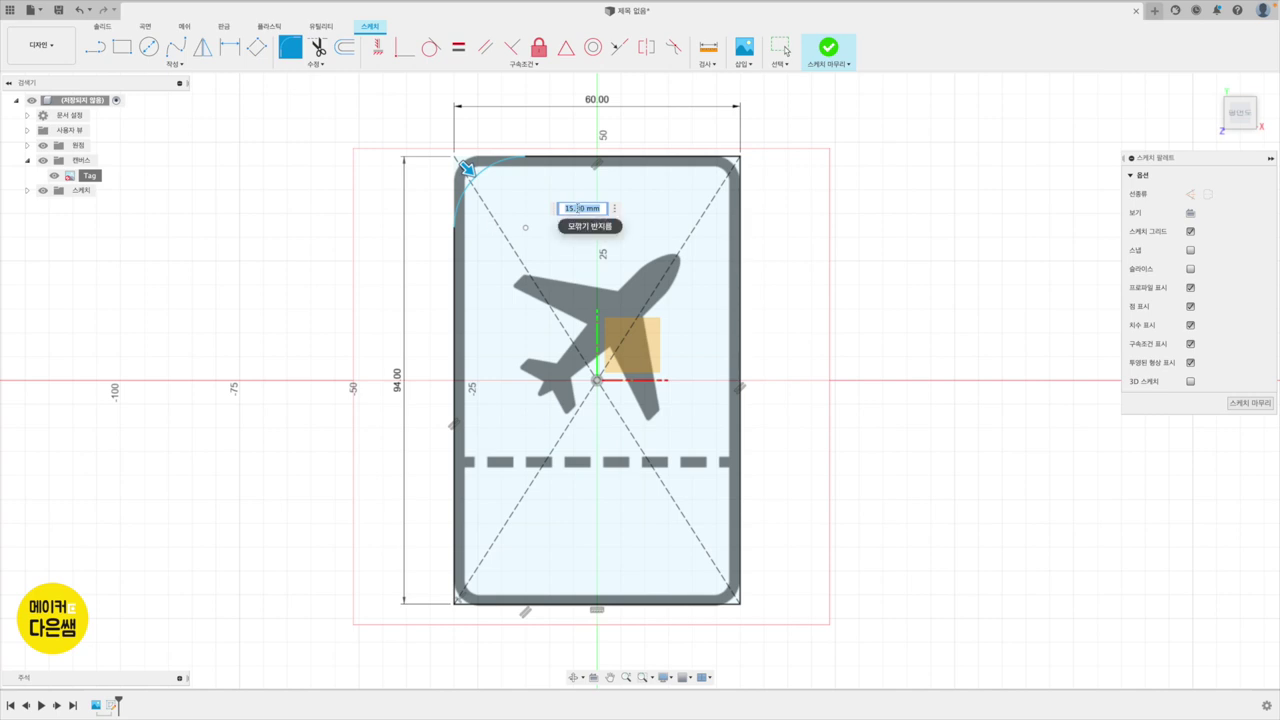
{"action": "type", "text": "5"}
{"action": "key", "text": "Return"}
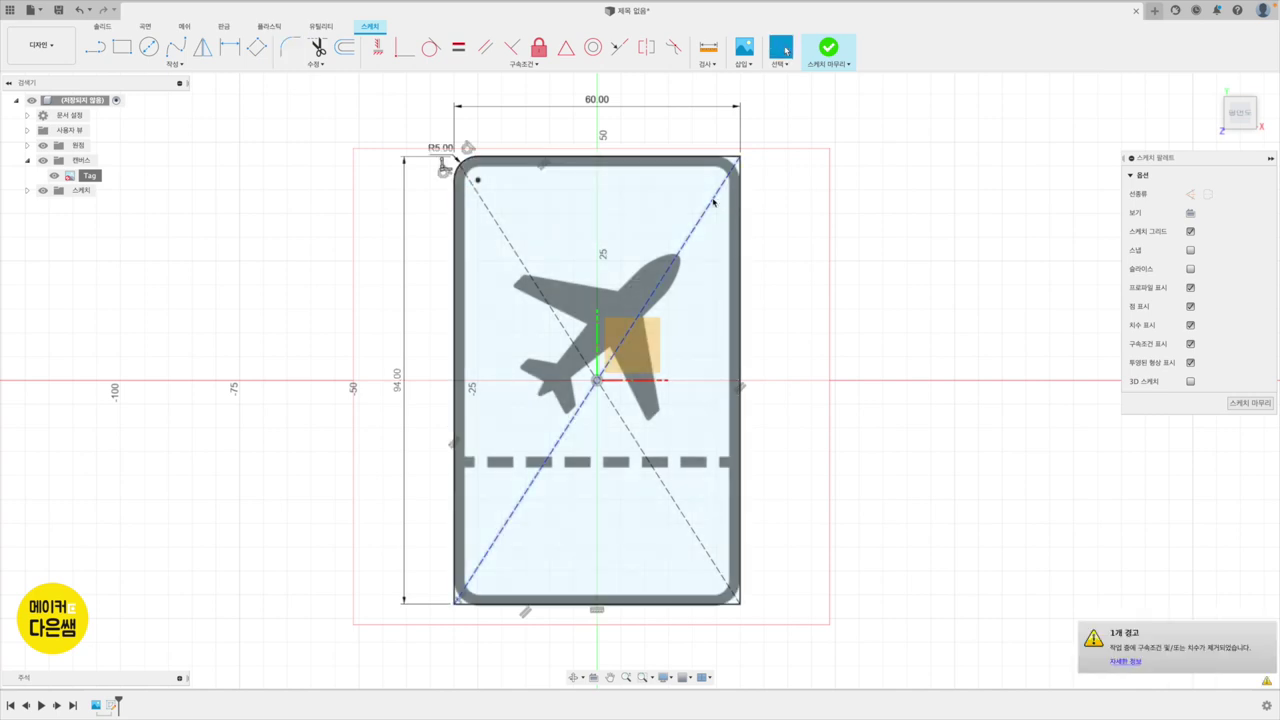
{"action": "left_click", "coordinate": [290, 47]}
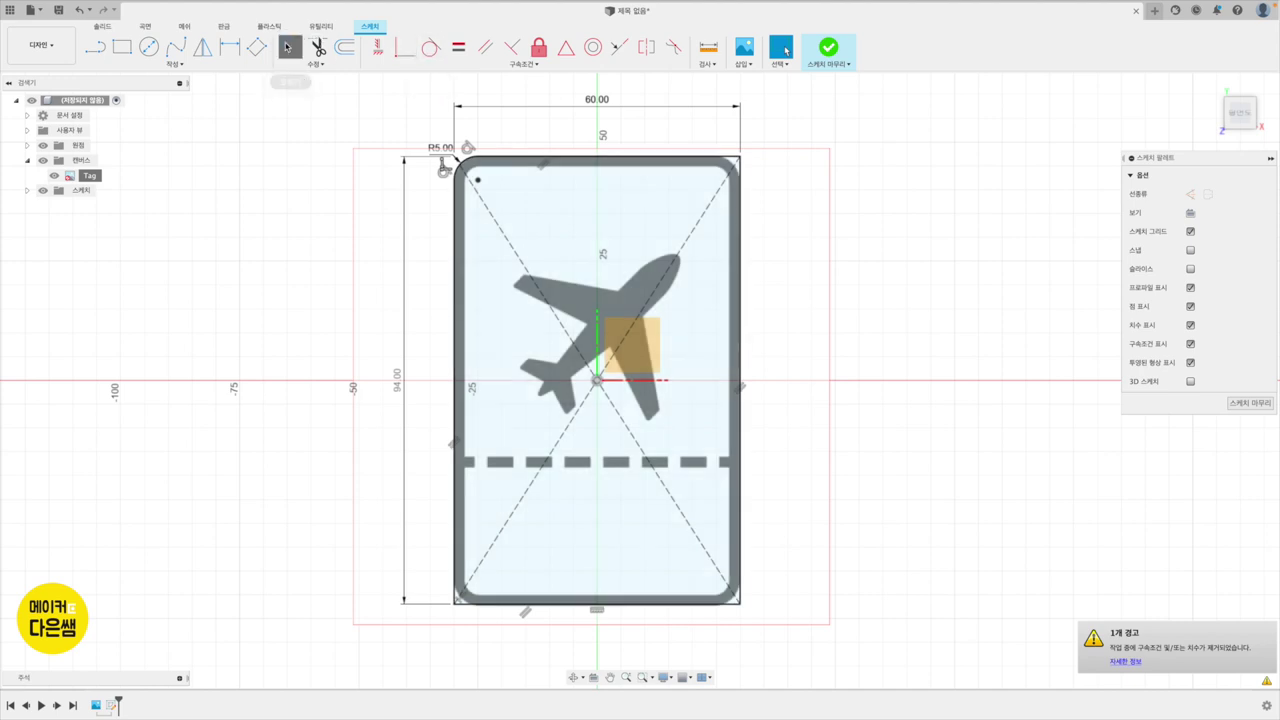
{"action": "left_click", "coordinate": [735, 162]}
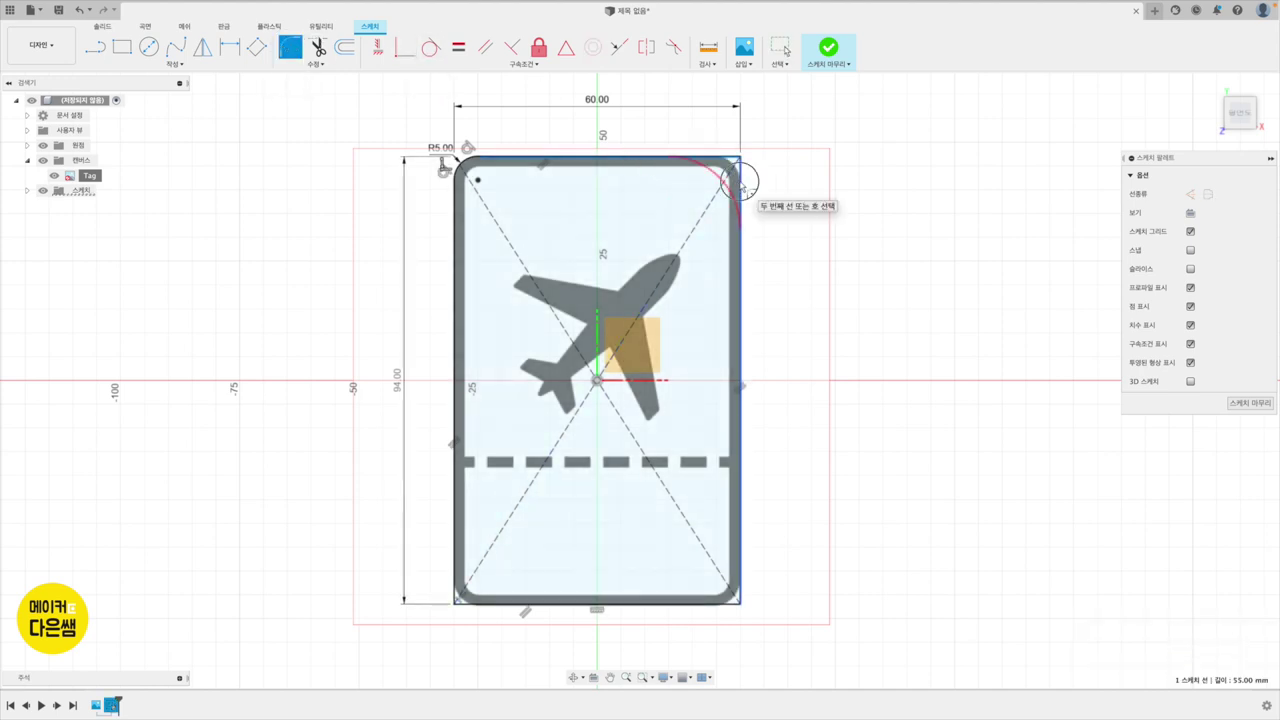
{"action": "type", "text": "5"}
{"action": "key", "text": "Return"}
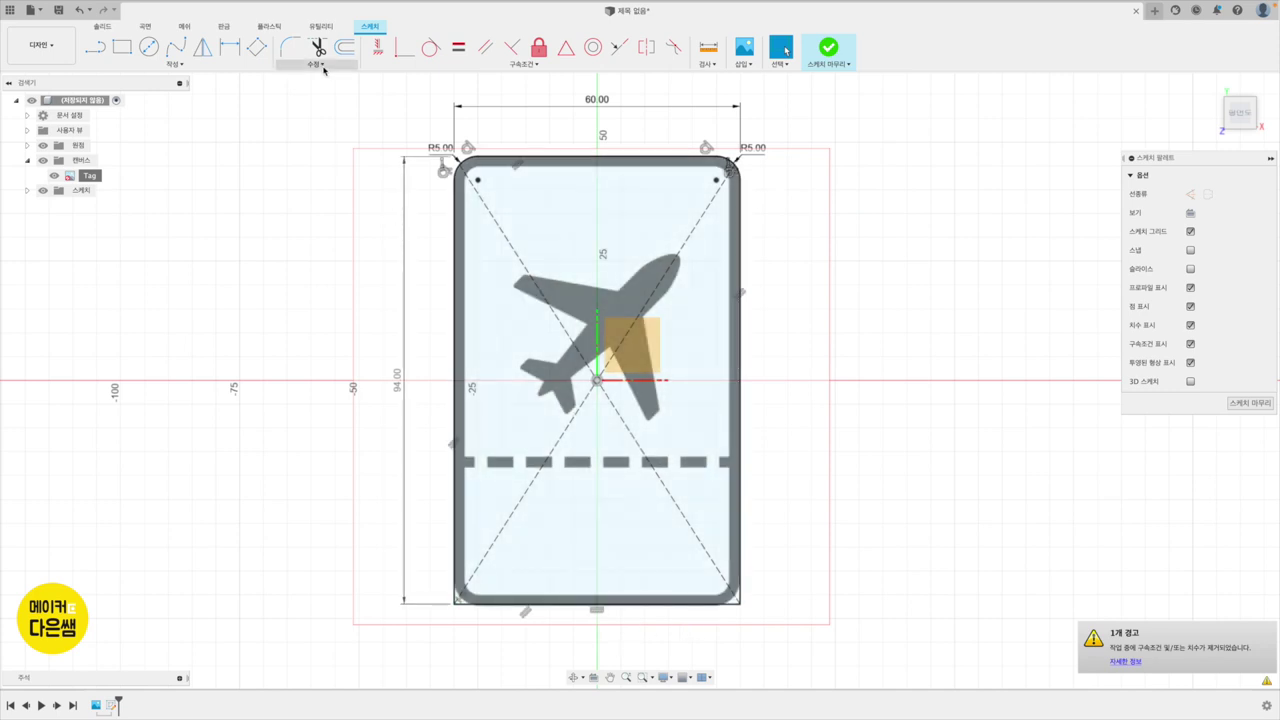
Step: Fillet the bottom-left and bottom-right corners with the same 5 mm radius
{"action": "left_click", "coordinate": [290, 47]}
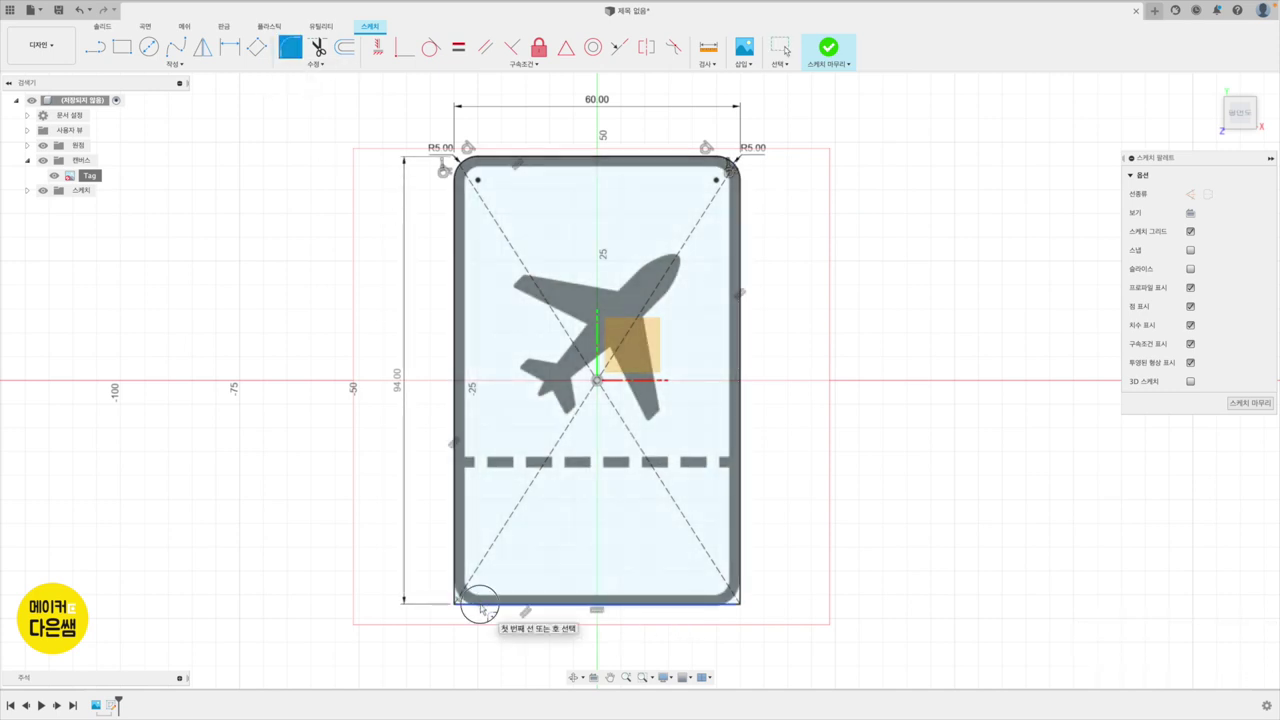
{"action": "left_click", "coordinate": [457, 586]}
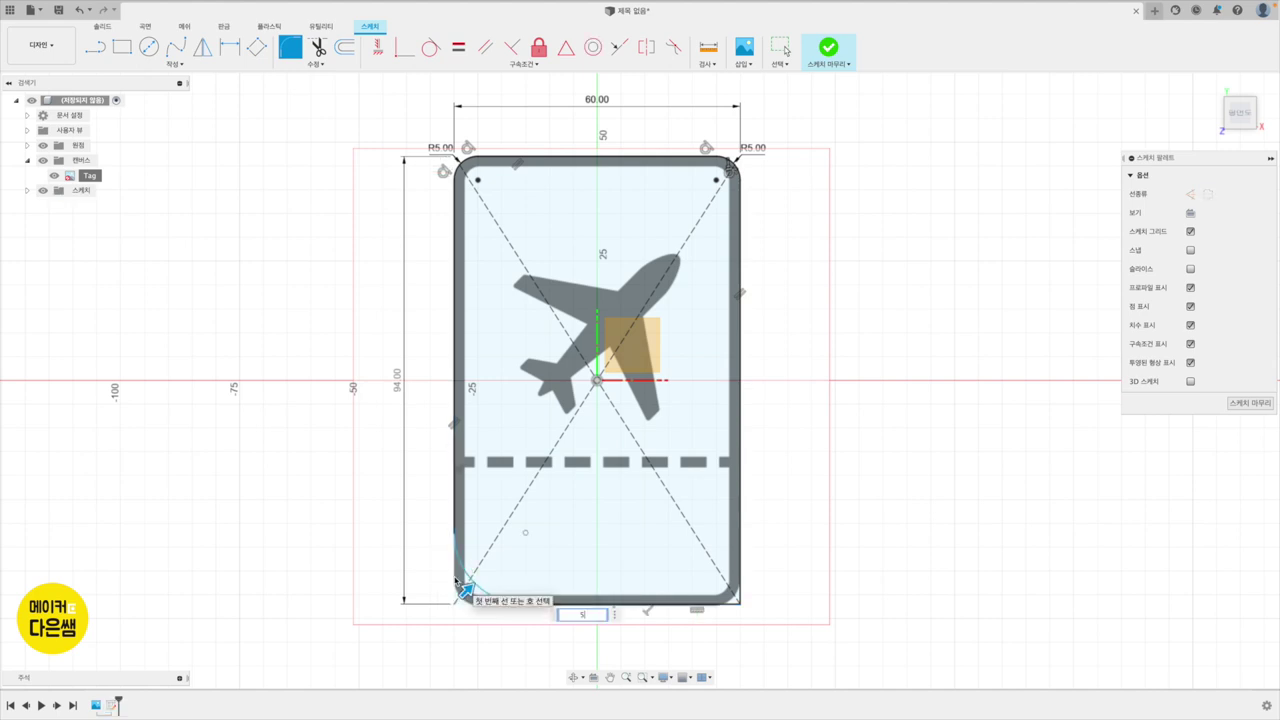
{"action": "key", "text": "Return"}
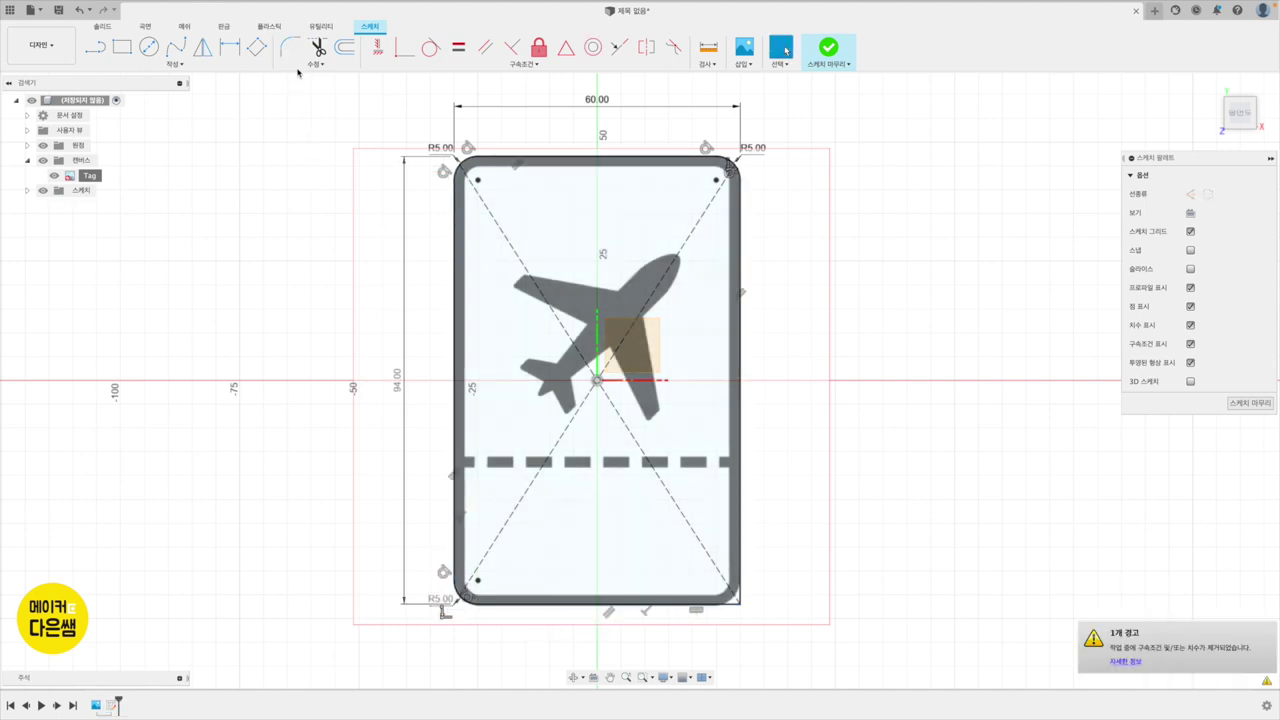
{"action": "left_click", "coordinate": [289, 46]}
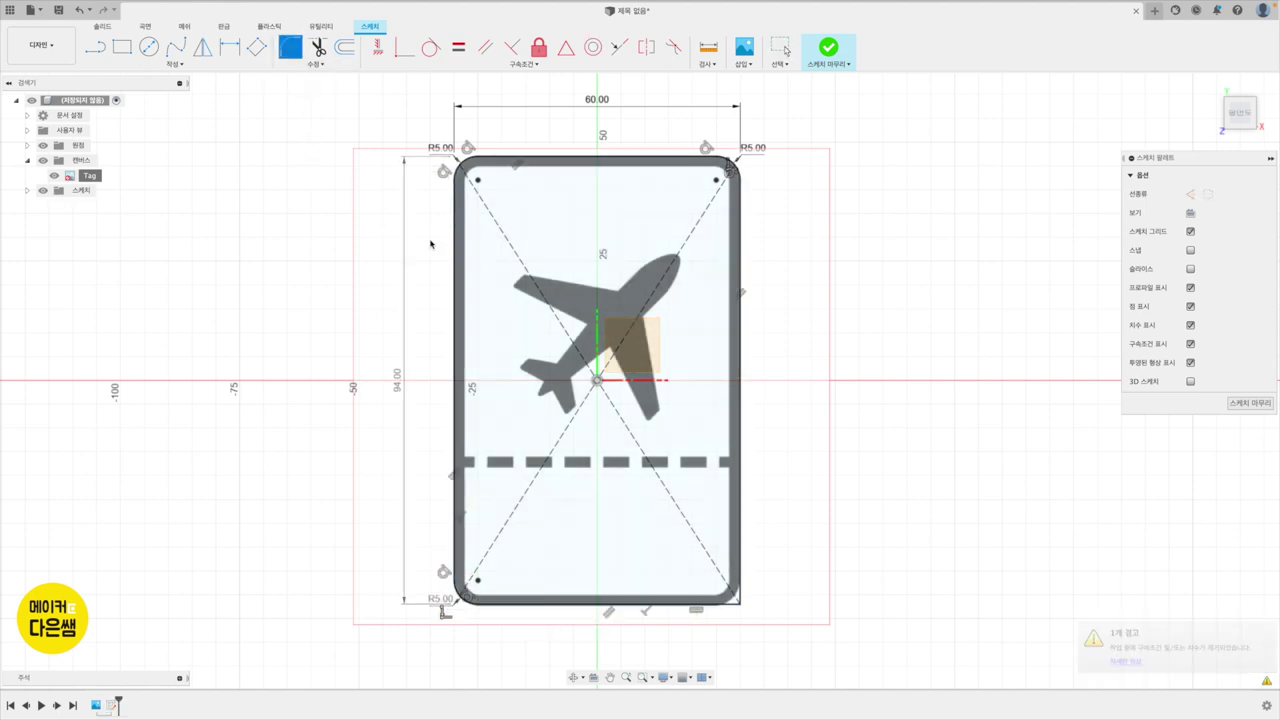
{"action": "left_click", "coordinate": [728, 592]}
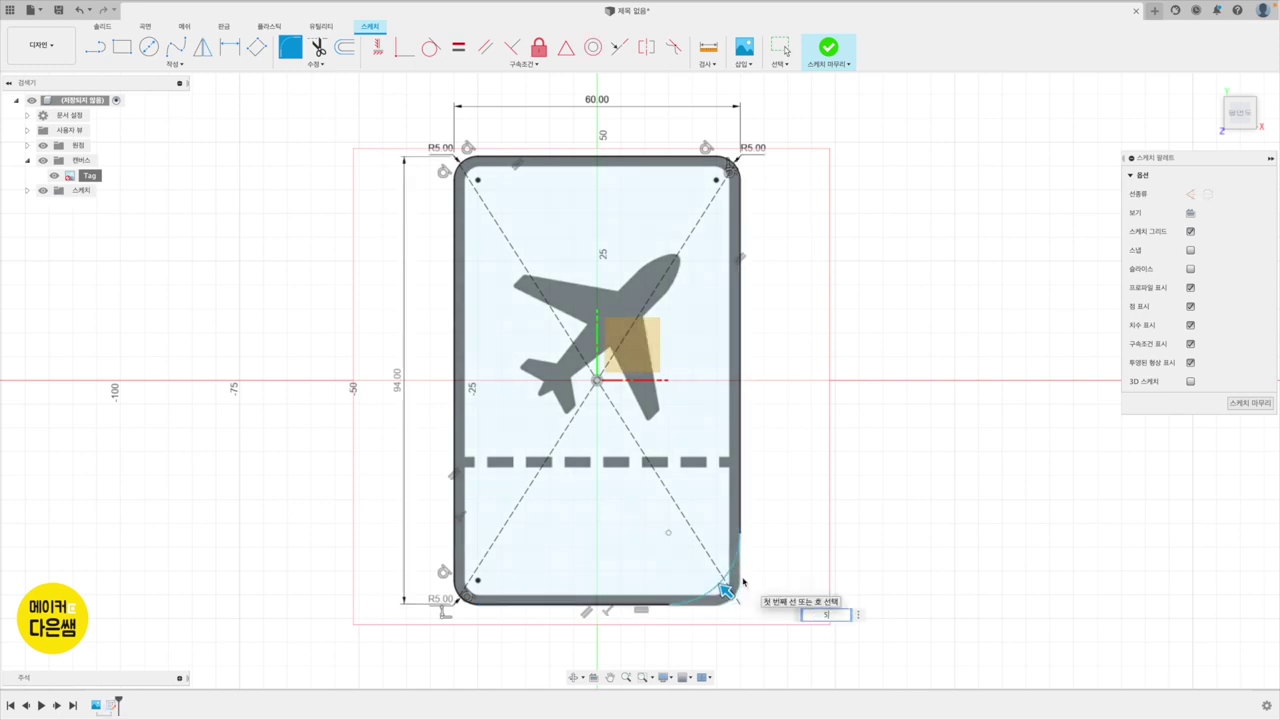
{"action": "key", "text": "Return"}
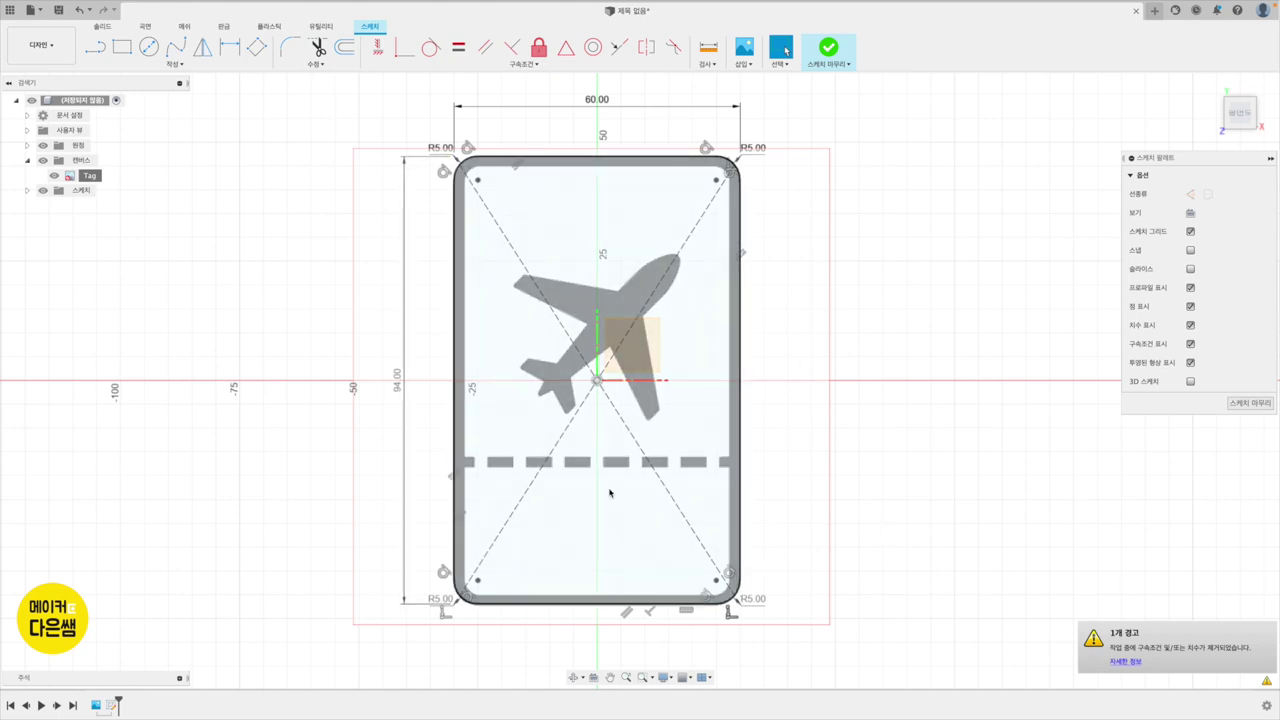
Step: Finish the sketch and extrude the filleted tag profile 2 mm downward into a plate
{"action": "left_click", "coordinate": [828, 48]}
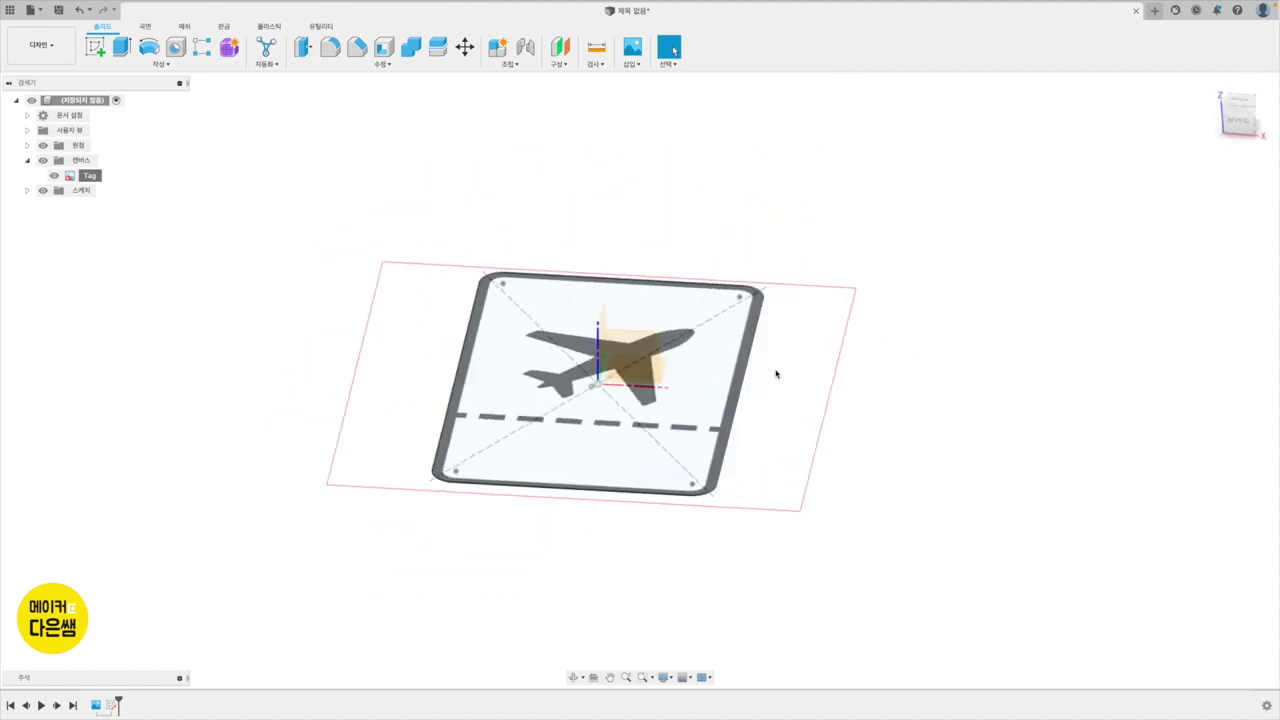
{"action": "left_click", "coordinate": [122, 46]}
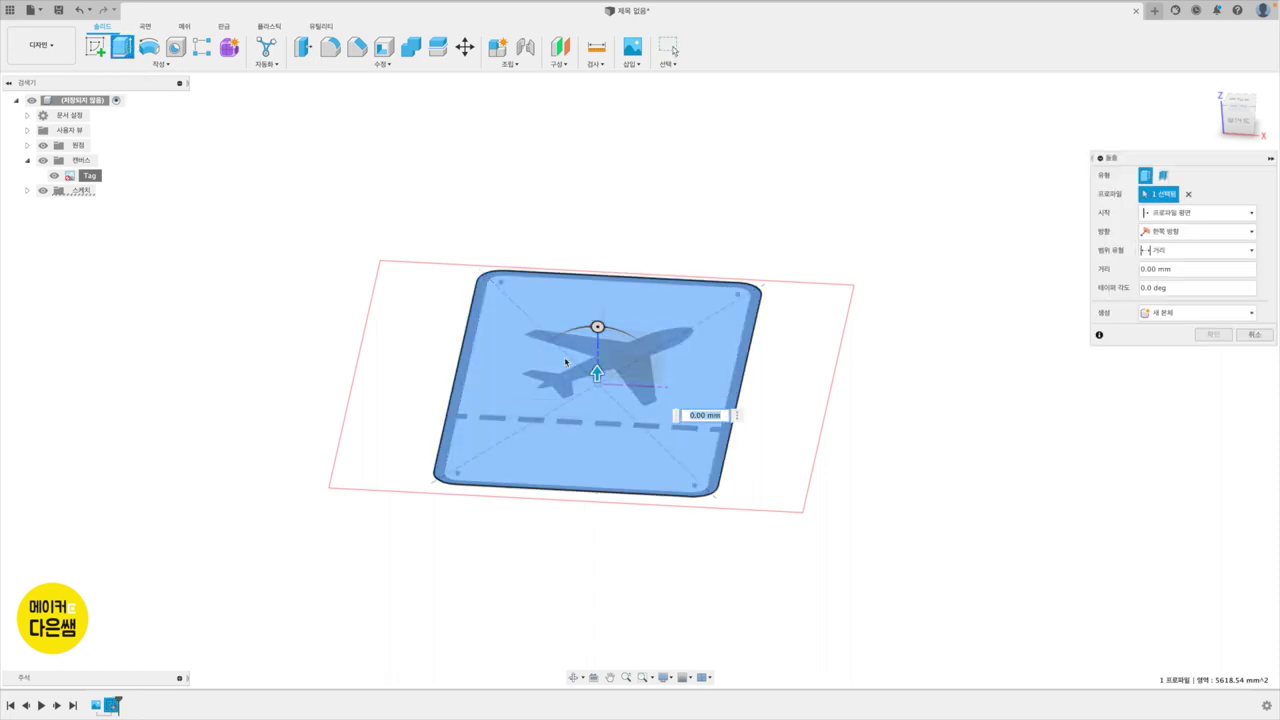
{"action": "mouse_move", "coordinate": [596, 373]}
{"action": "left_mouse_down"}
{"action": "mouse_move", "coordinate": [597, 330]}
{"action": "mouse_move", "coordinate": [597, 401]}
{"action": "left_mouse_up"}
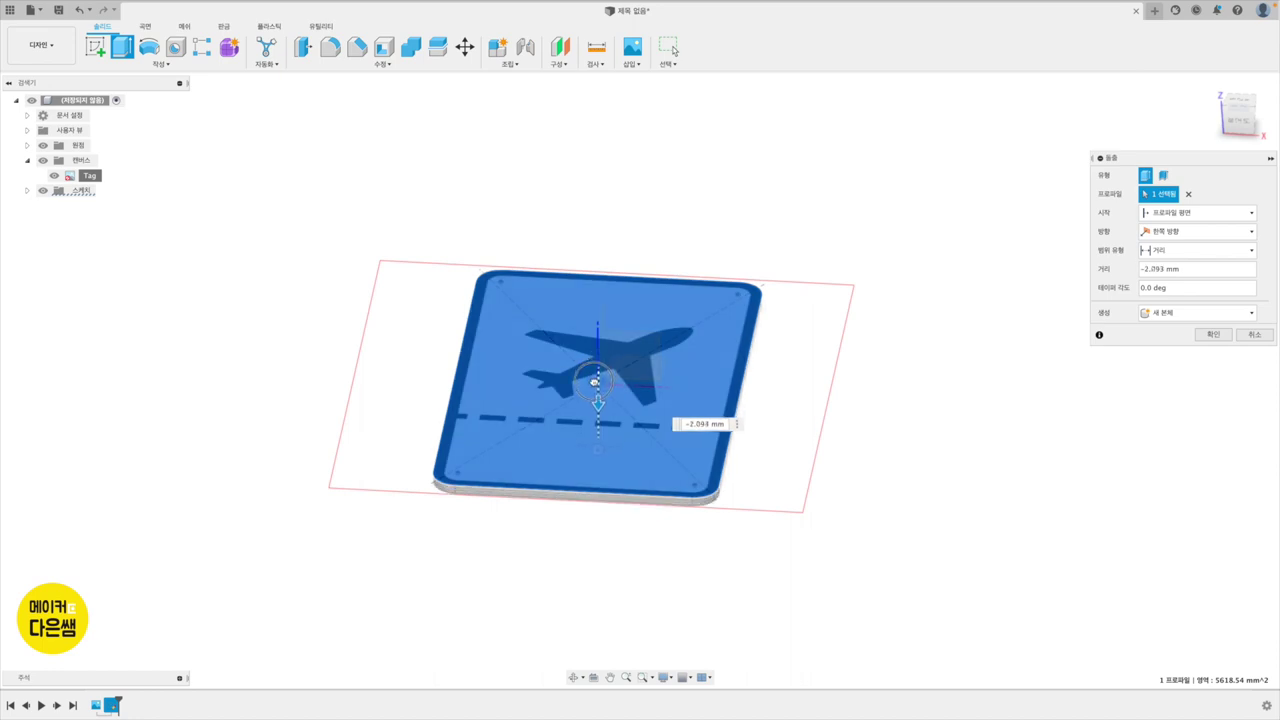
{"action": "middle_click_drag", "start_coordinate": [594, 383], "coordinate": [594, 394], "text": "shift"}
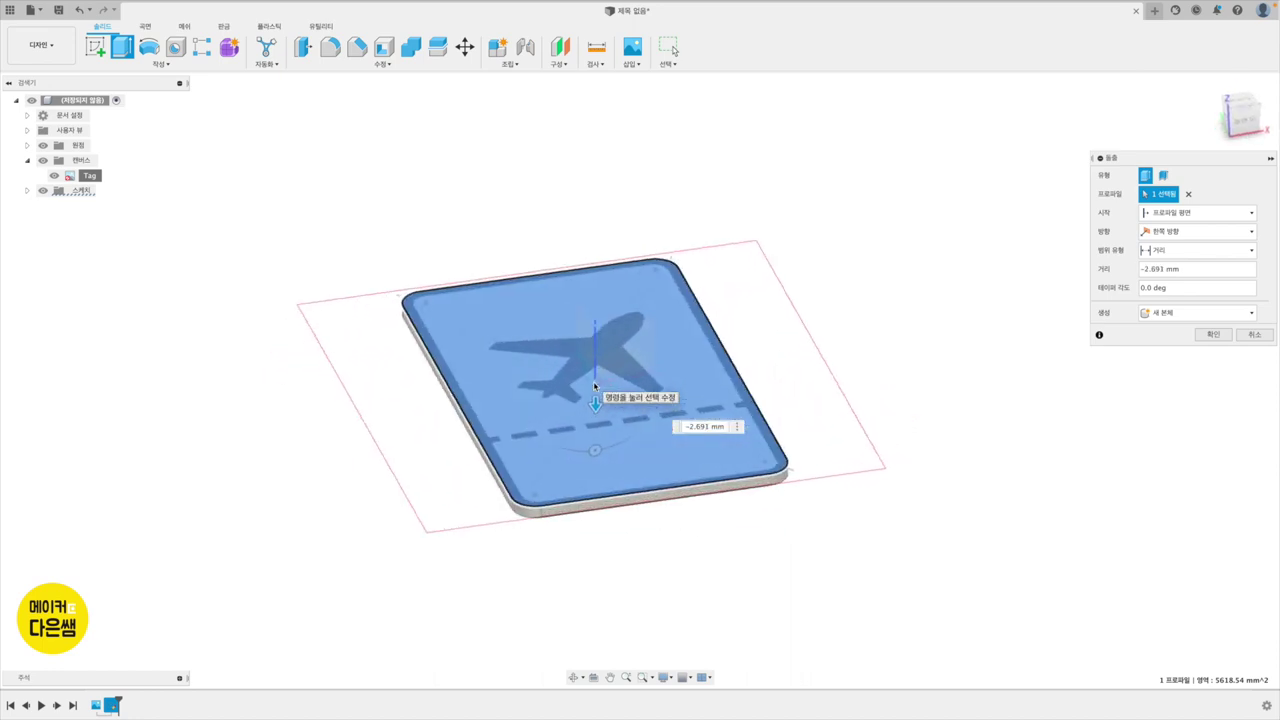
{"action": "left_click", "coordinate": [1163, 270]}
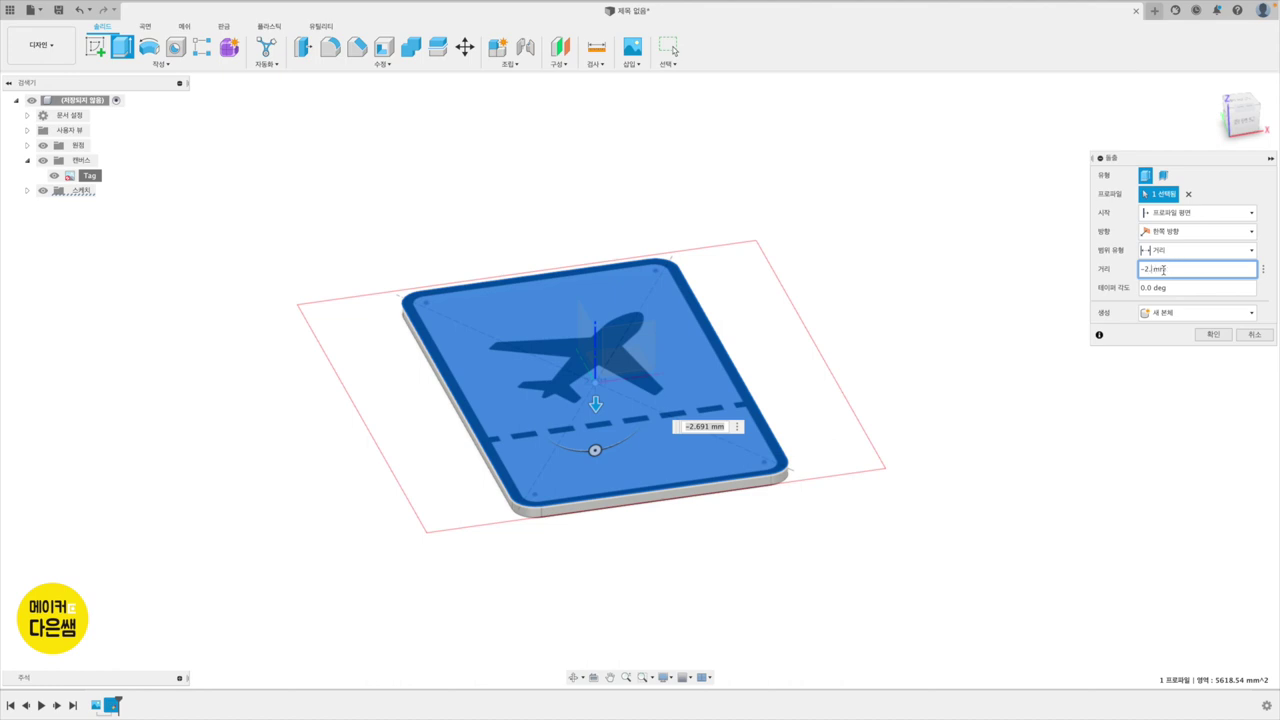
{"action": "key", "text": "Return"}
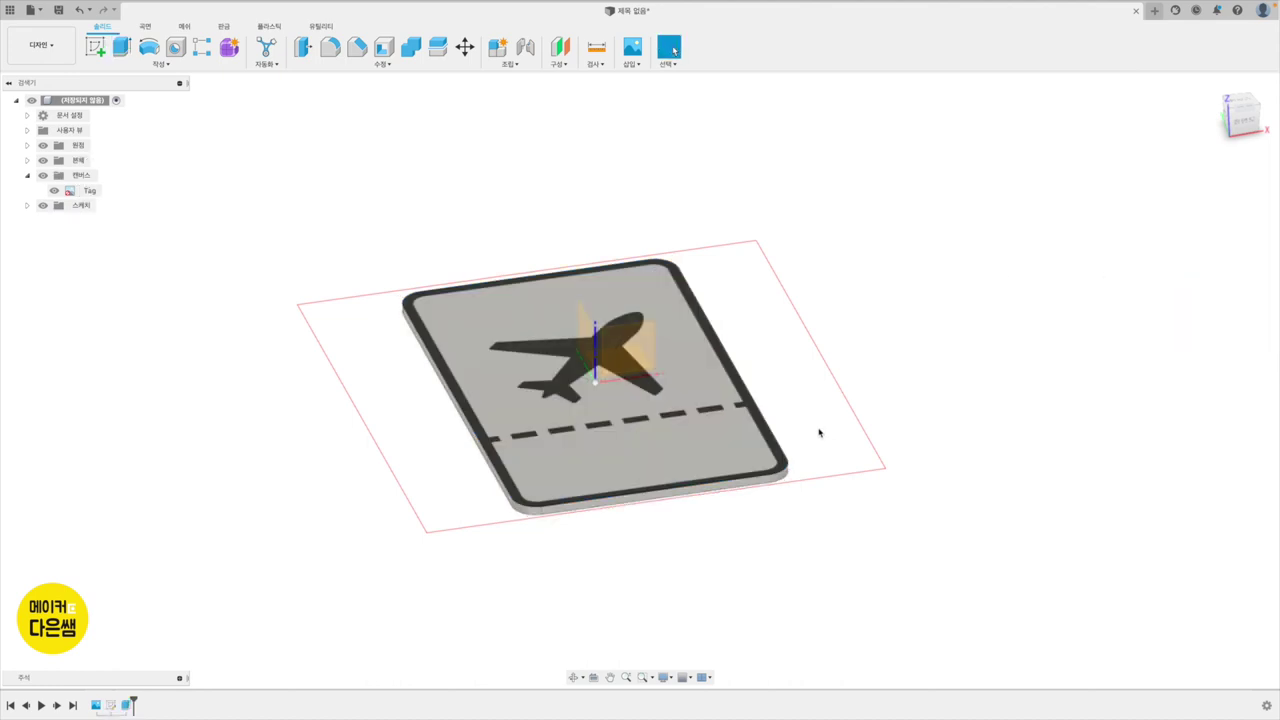
Step: Look down on the plate and start a new sketch on the tag plate's top face
{"action": "middle_click_drag", "start_coordinate": [819, 432], "coordinate": [819, 432], "text": "shift"}
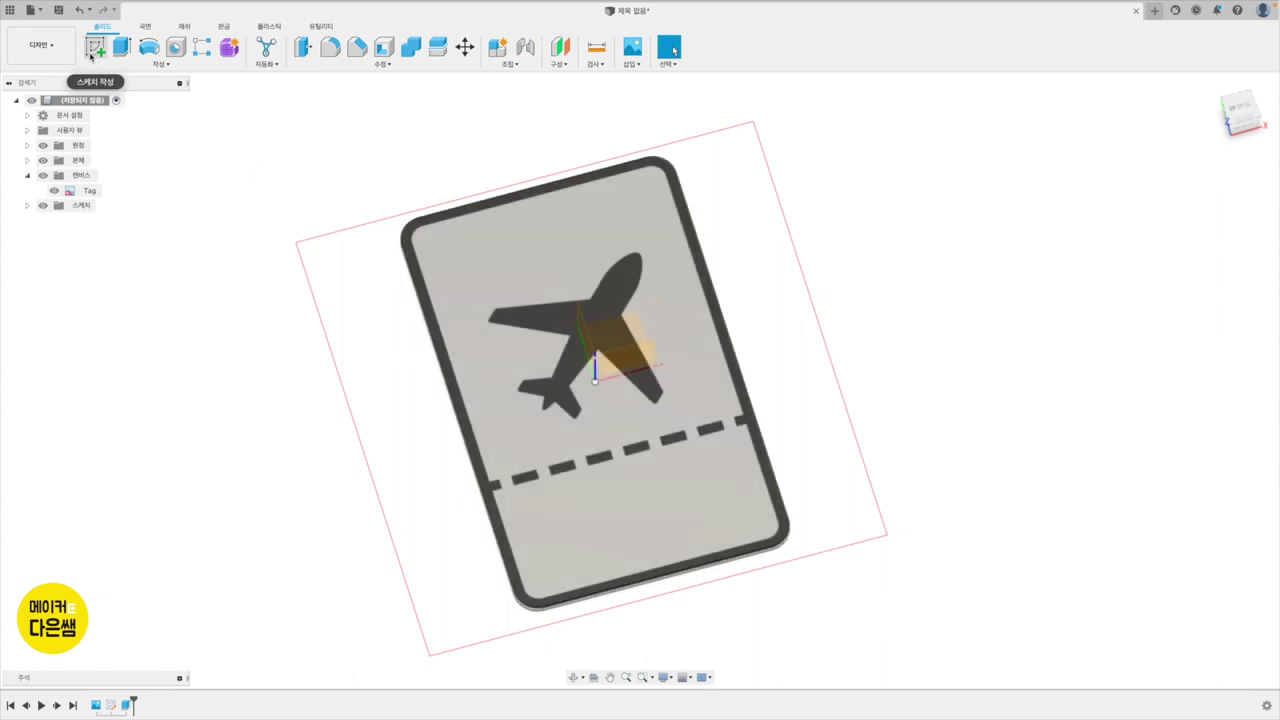
{"action": "left_click", "coordinate": [96, 48]}
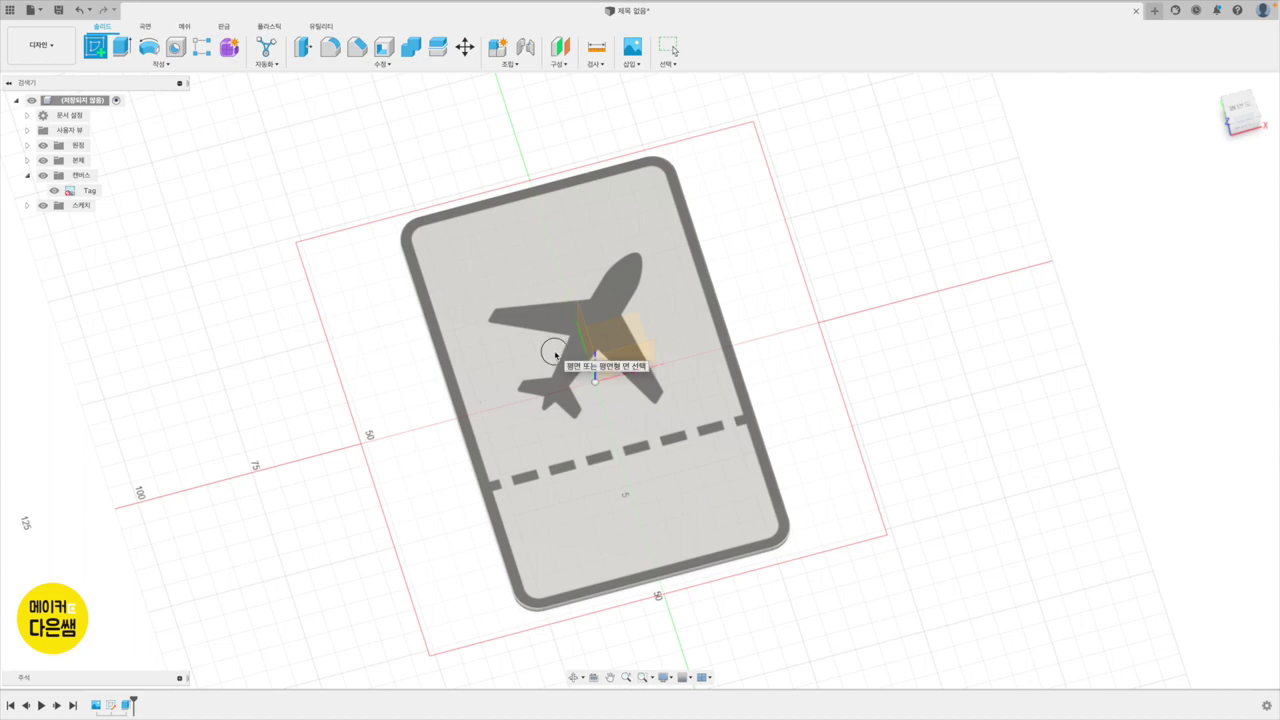
{"action": "left_click", "coordinate": [555, 353]}
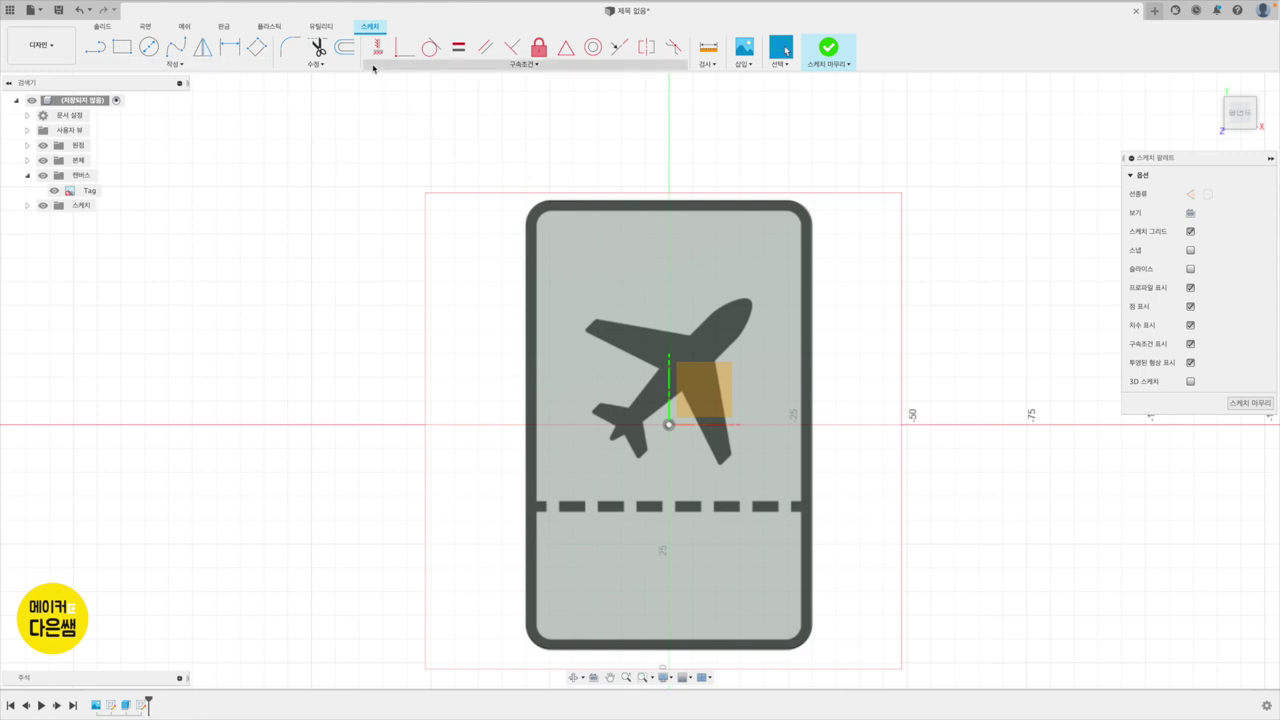
{"action": "left_click", "coordinate": [344, 48]}
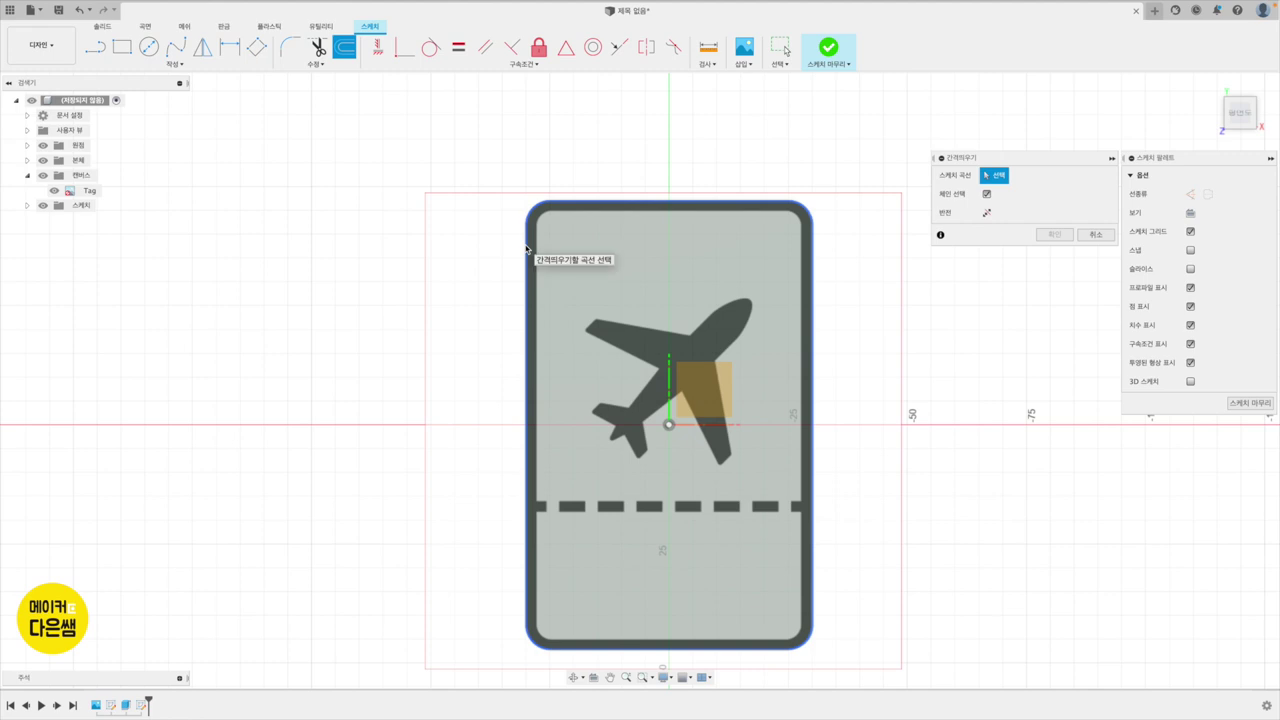
Step: Offset the tag's outer rounded outline 2 mm inward
{"action": "left_click", "coordinate": [526, 247]}
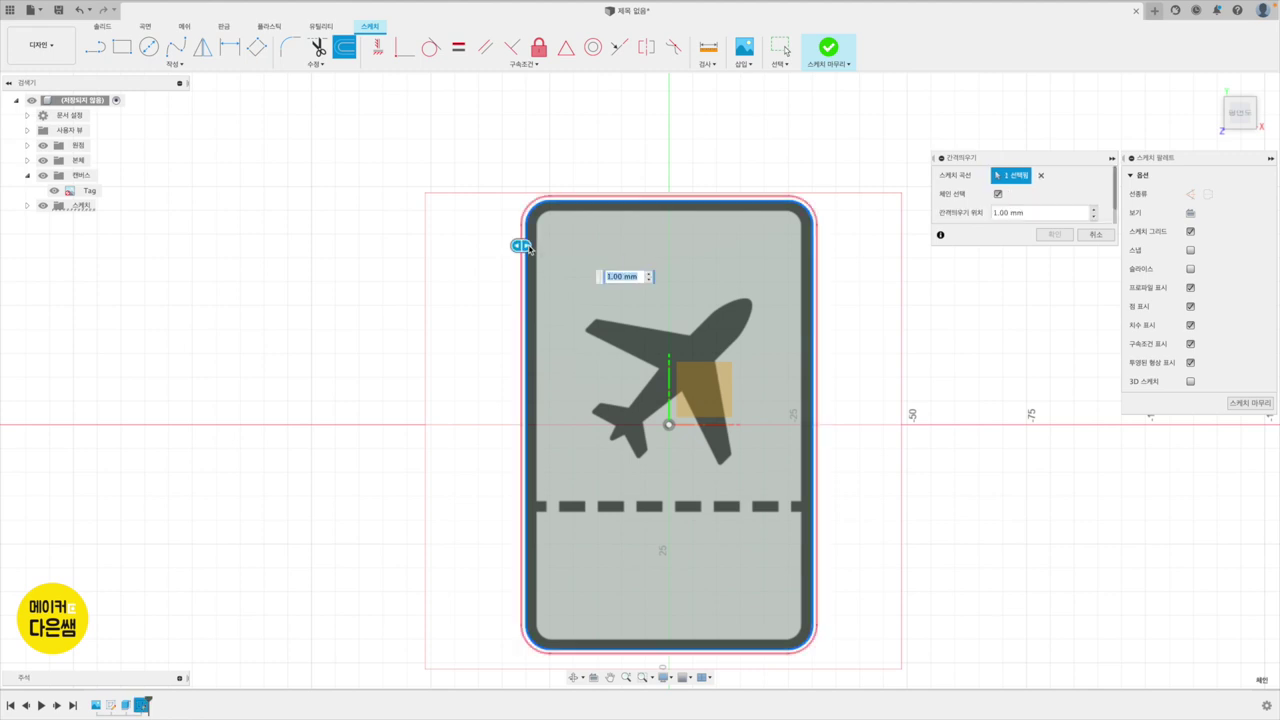
{"action": "left_click_drag", "start_coordinate": [521, 244], "coordinate": [540, 244]}
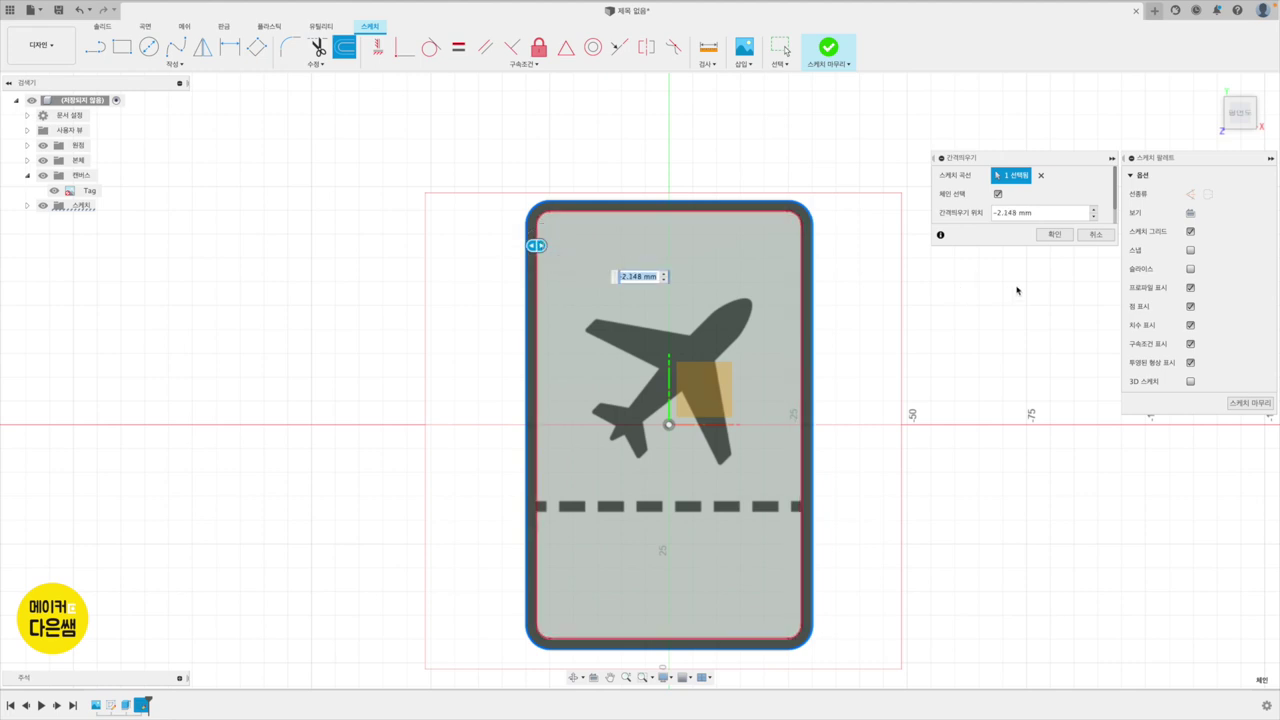
{"action": "left_click", "coordinate": [1018, 214]}
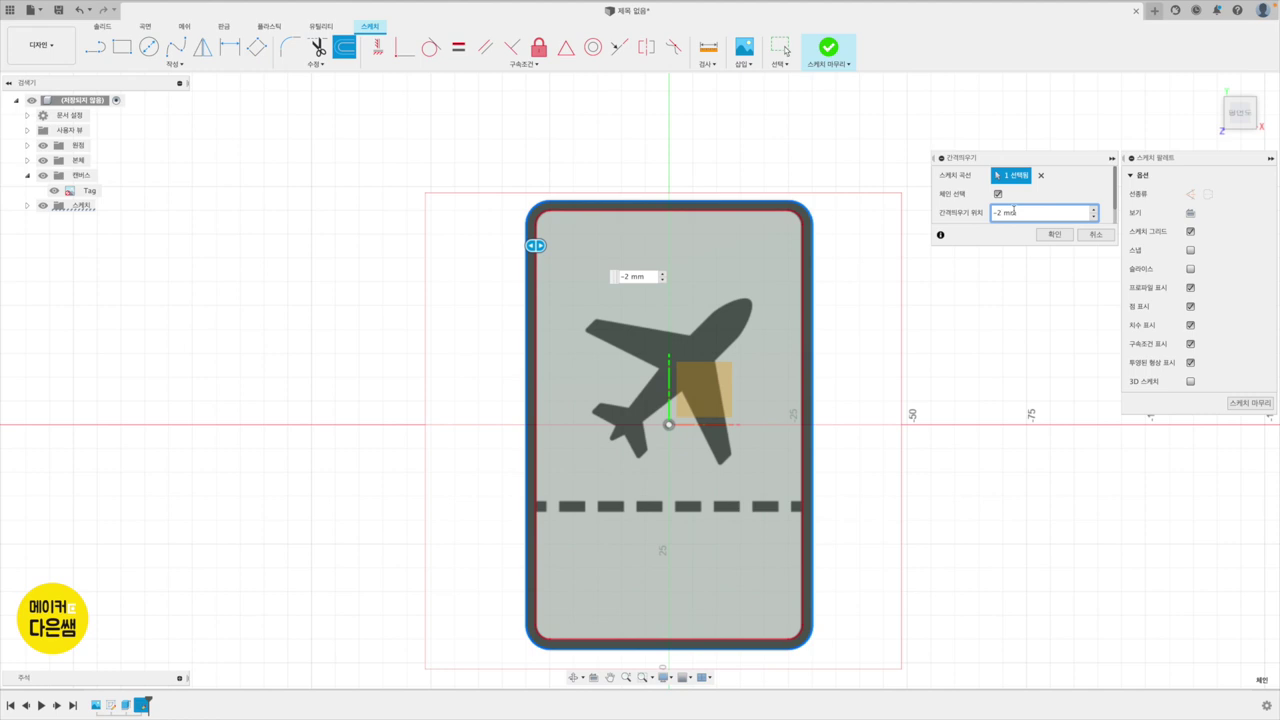
{"action": "key", "text": "Return"}
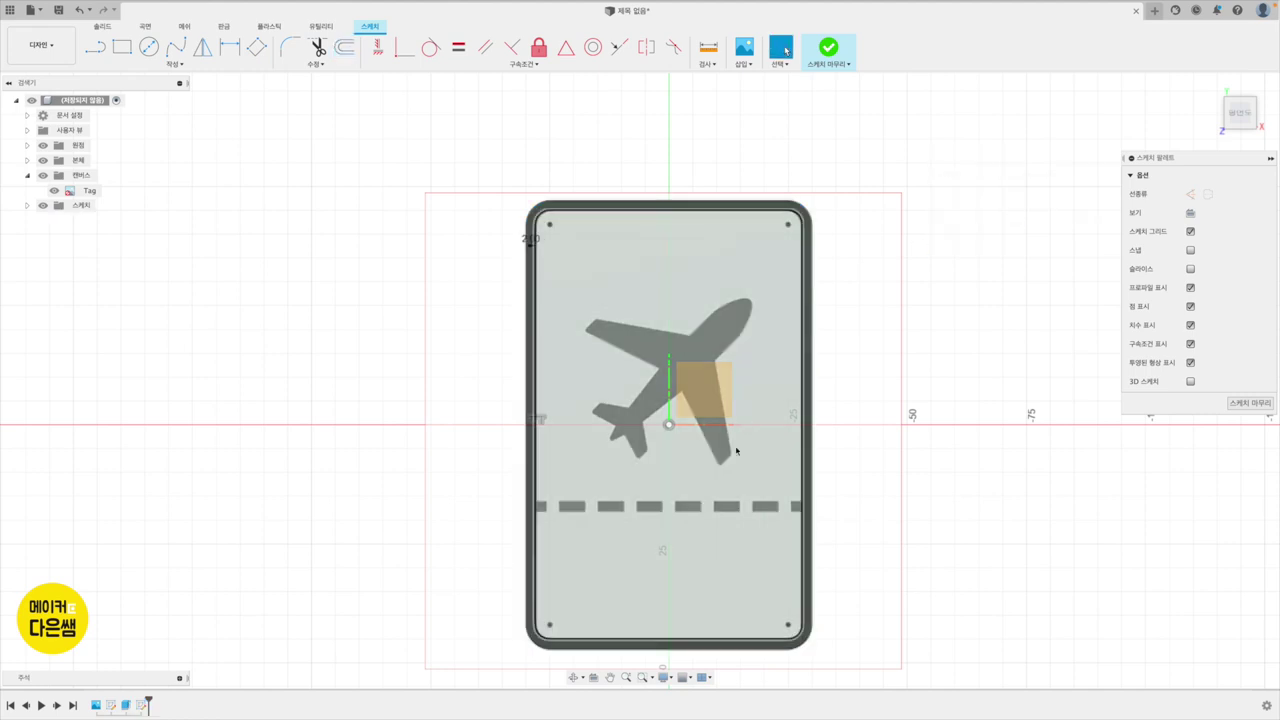
Step: Draw a 4 × 2 mm rectangle at the tag's left edge for the first dash
{"action": "scroll", "coordinate": [735, 449], "scroll_direction": "up", "scroll_amount": 2}
{"action": "scroll", "coordinate": [735, 449], "scroll_direction": "up", "scroll_amount": 2}
{"action": "scroll", "coordinate": [735, 450], "scroll_direction": "down", "scroll_amount": 1}
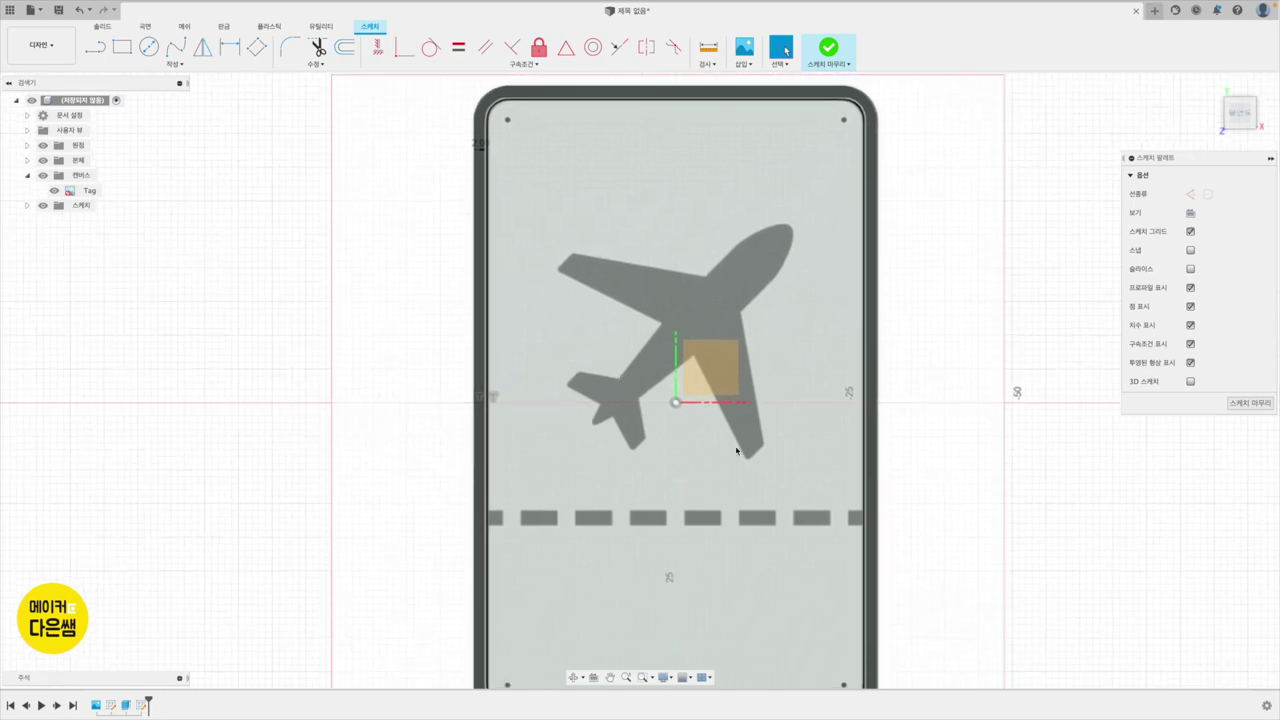
{"action": "scroll", "coordinate": [735, 450], "scroll_direction": "down", "scroll_amount": 3}
{"action": "scroll", "coordinate": [735, 450], "scroll_direction": "right", "scroll_amount": 2}
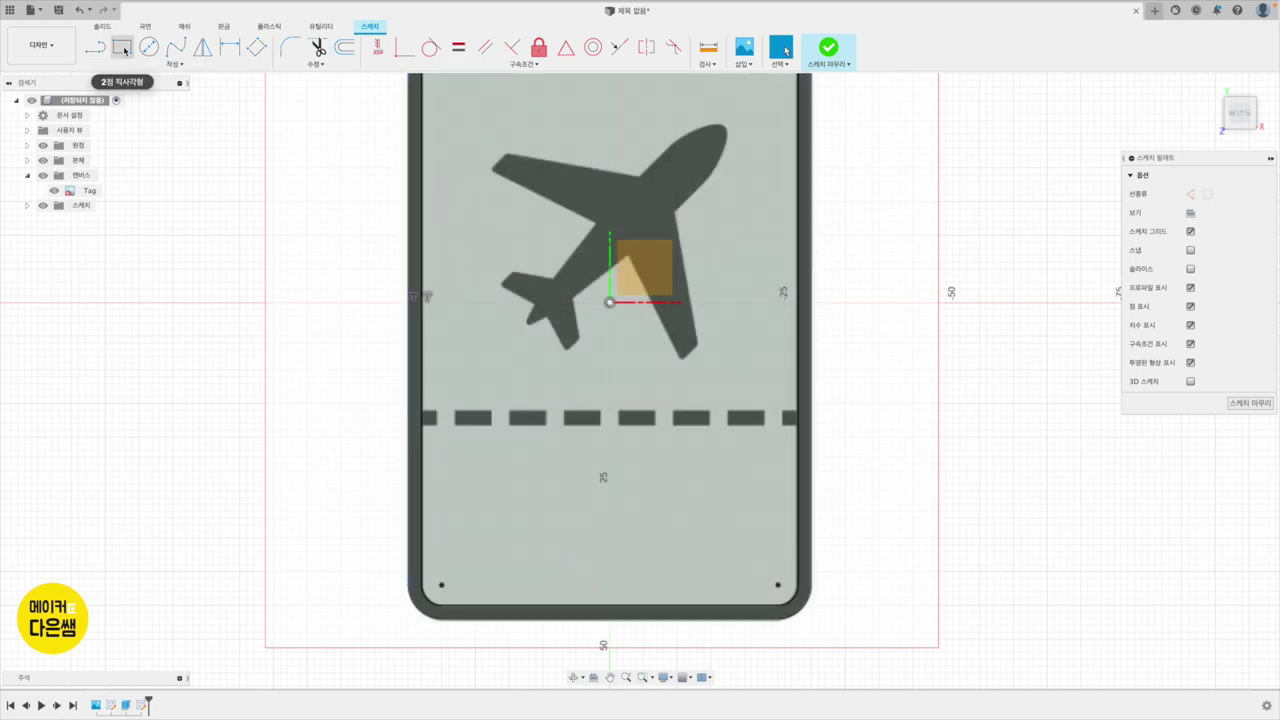
{"action": "left_click", "coordinate": [121, 46]}
{"action": "scroll", "coordinate": [462, 430], "scroll_direction": "up", "scroll_amount": 2}
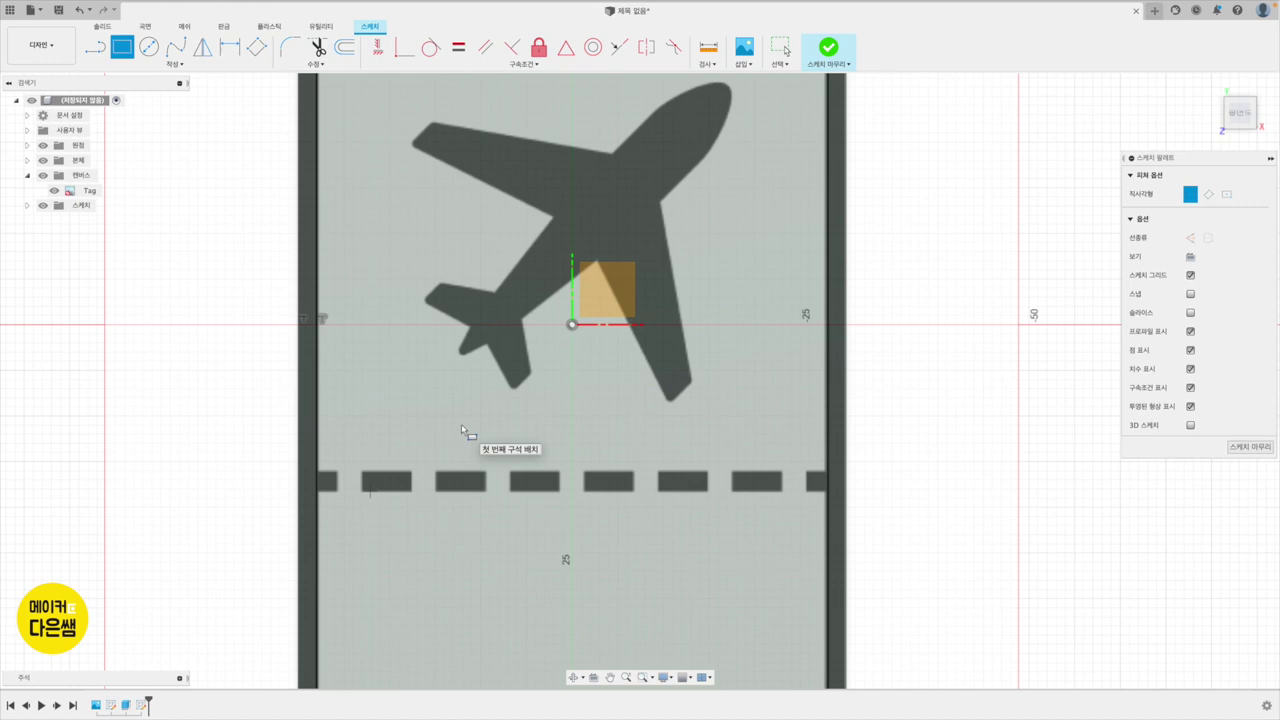
{"action": "left_click", "coordinate": [298, 477]}
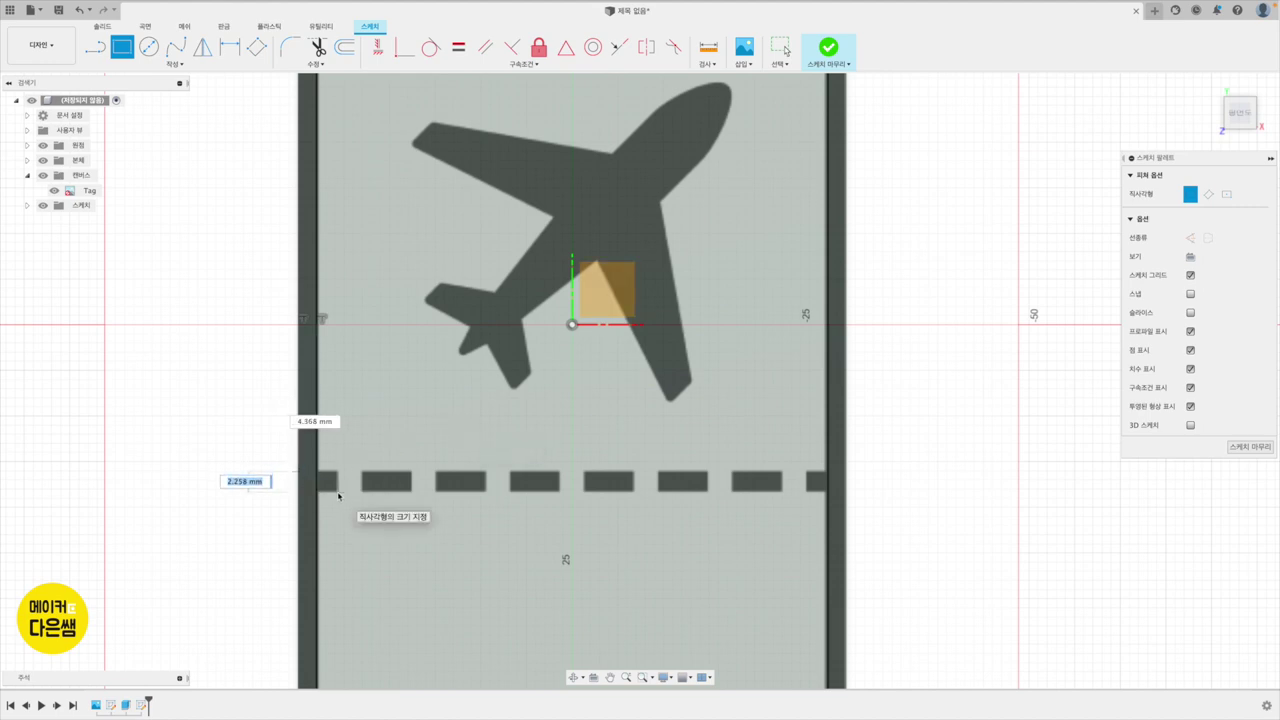
{"action": "type", "text": "2"}
{"action": "key", "text": "Tab"}
{"action": "type", "text": "4"}
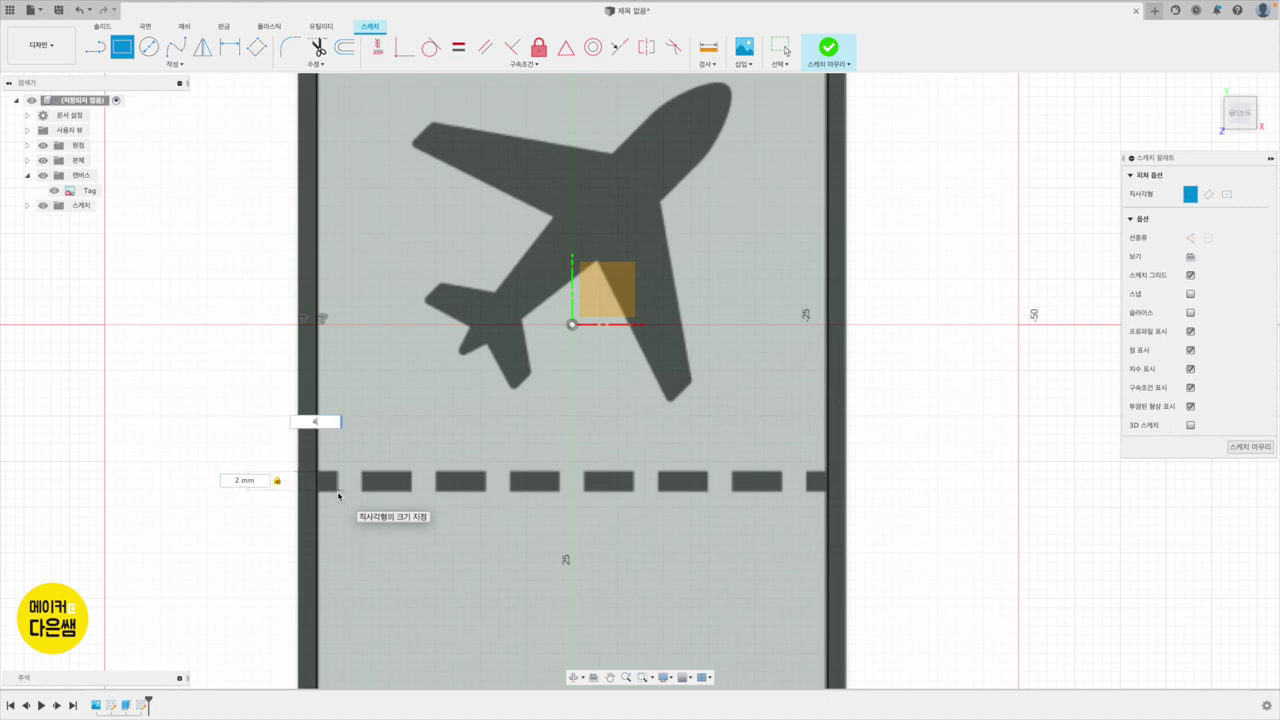
{"action": "key", "text": "Return"}
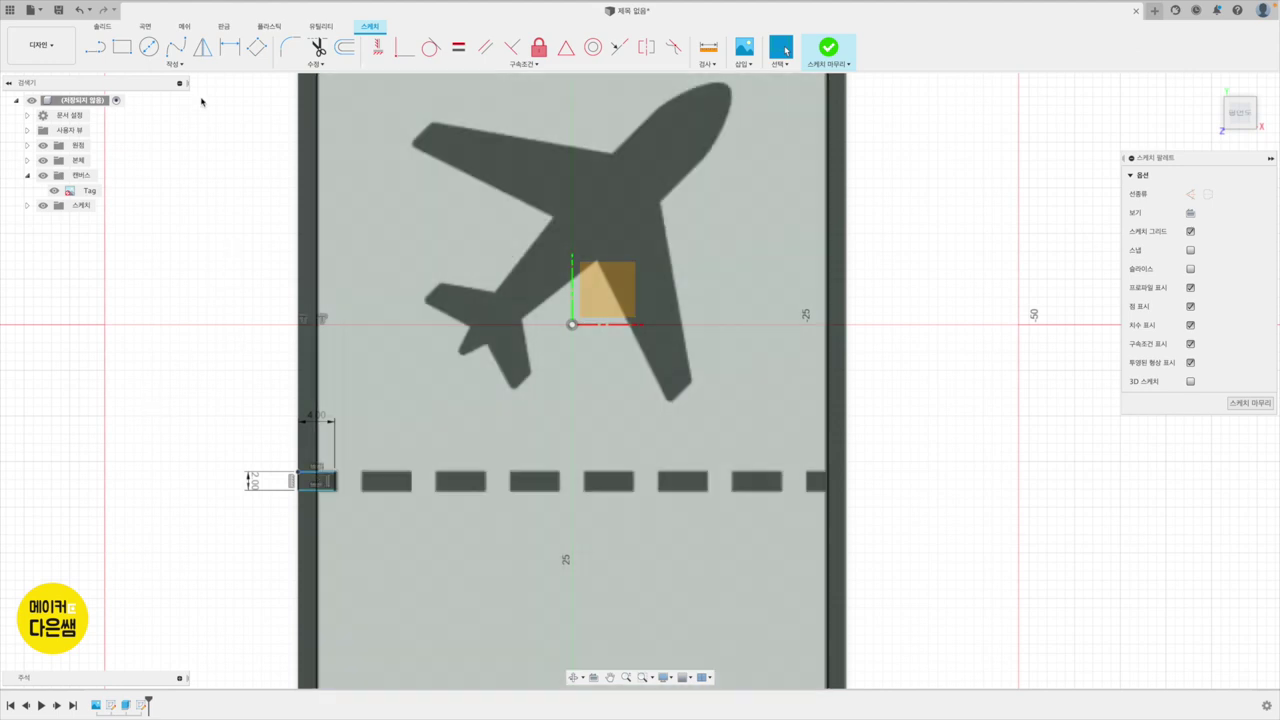
Step: Start a rectangular pattern with the dash rectangle's four edges selected
{"action": "left_click", "coordinate": [172, 66]}
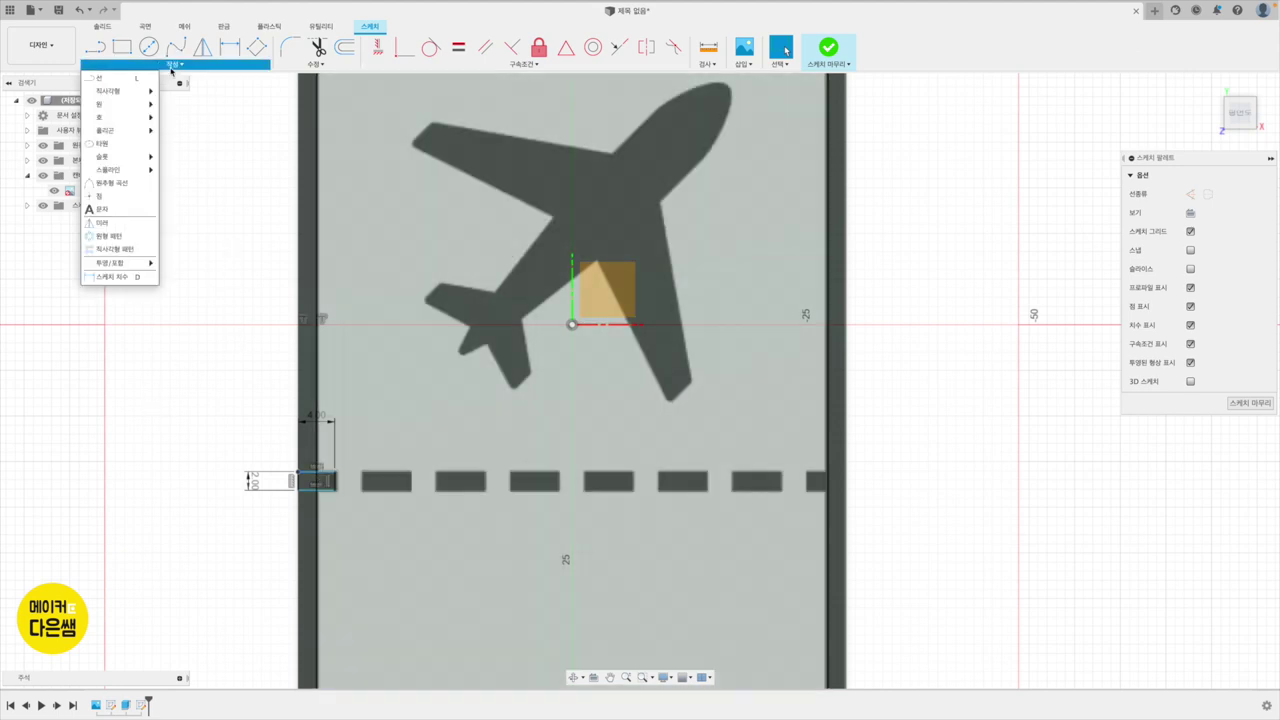
{"action": "left_click", "coordinate": [118, 250]}
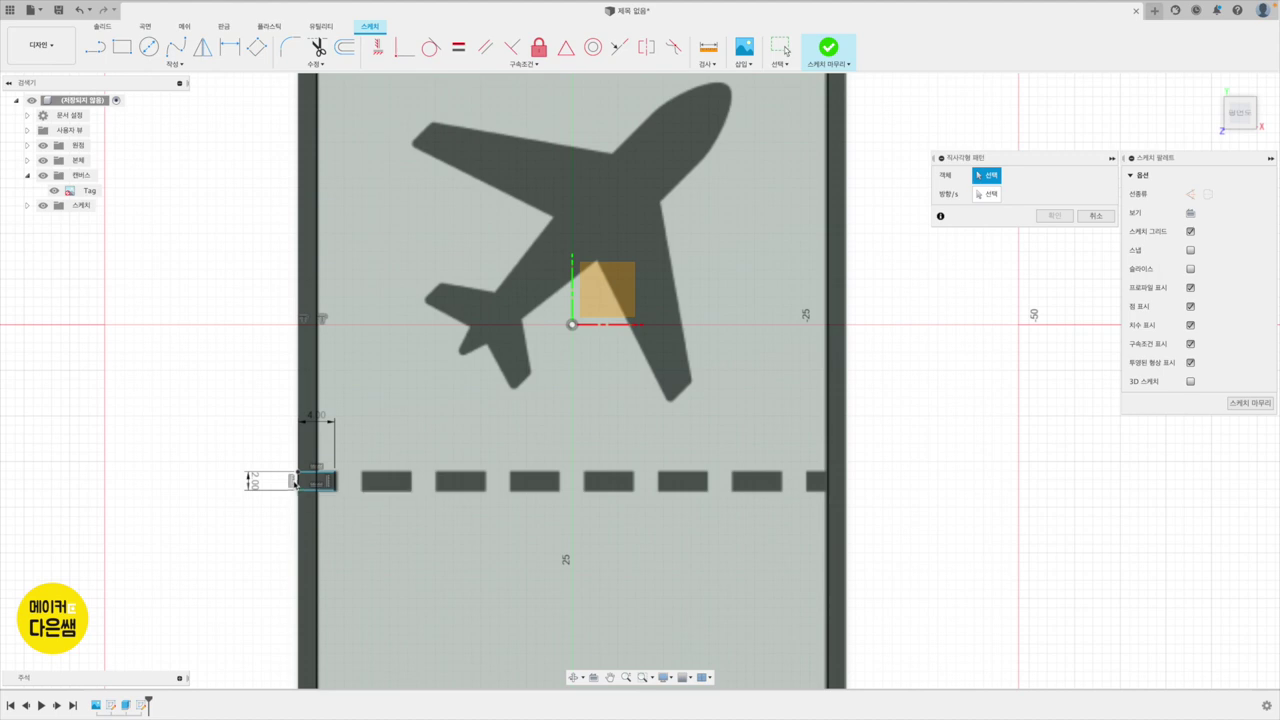
{"action": "left_click", "coordinate": [299, 484]}
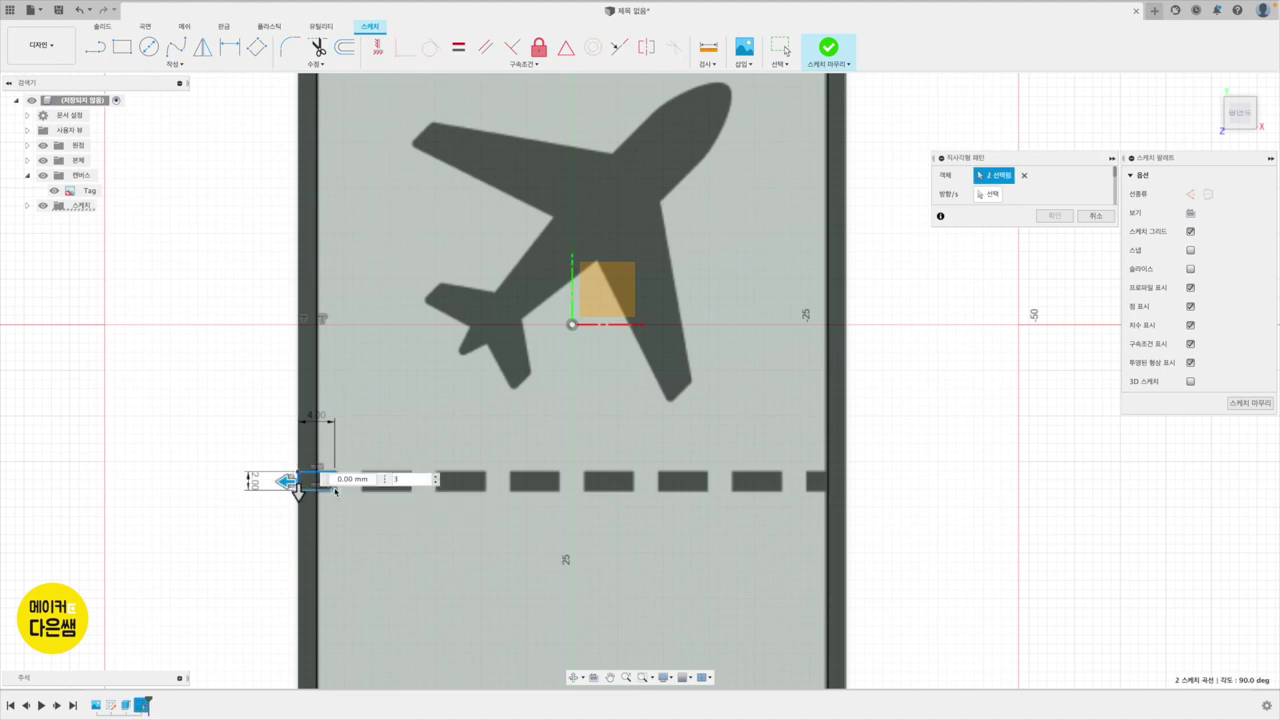
{"action": "left_click", "coordinate": [336, 490]}
{"action": "scroll", "coordinate": [336, 490], "scroll_direction": "up", "scroll_amount": 2}
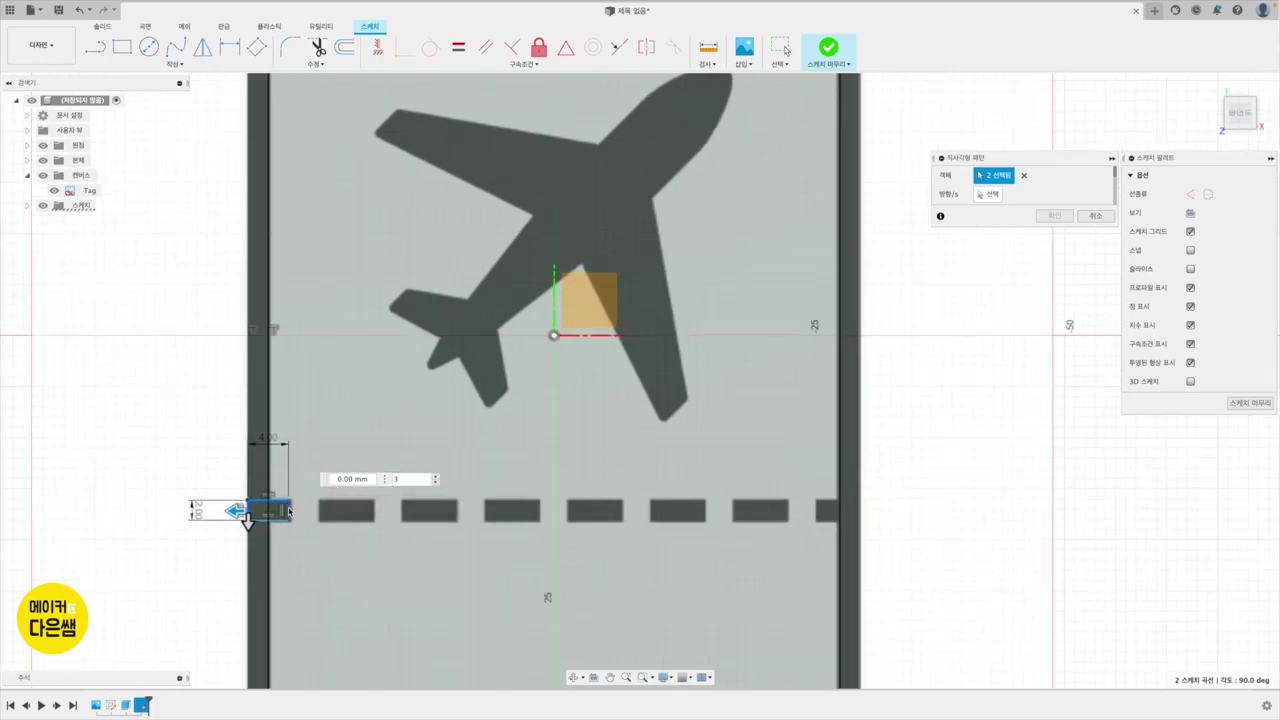
{"action": "left_click", "coordinate": [289, 511]}
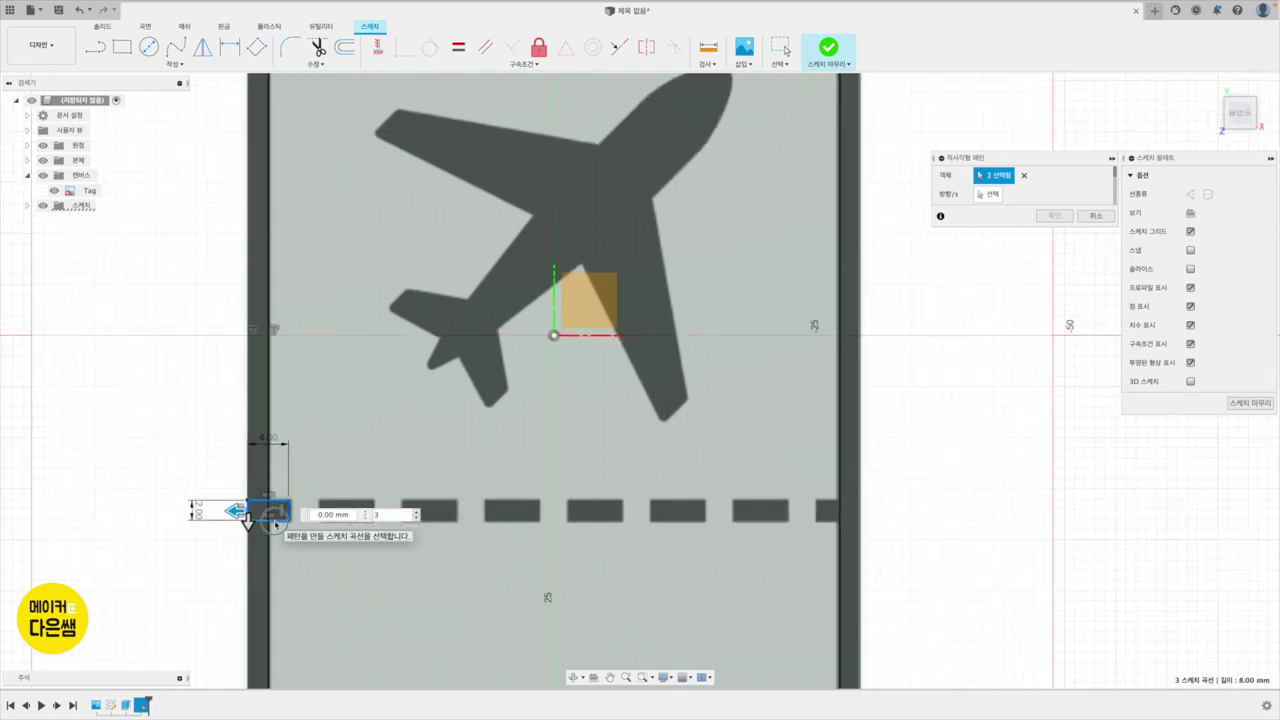
{"action": "left_click", "coordinate": [275, 521]}
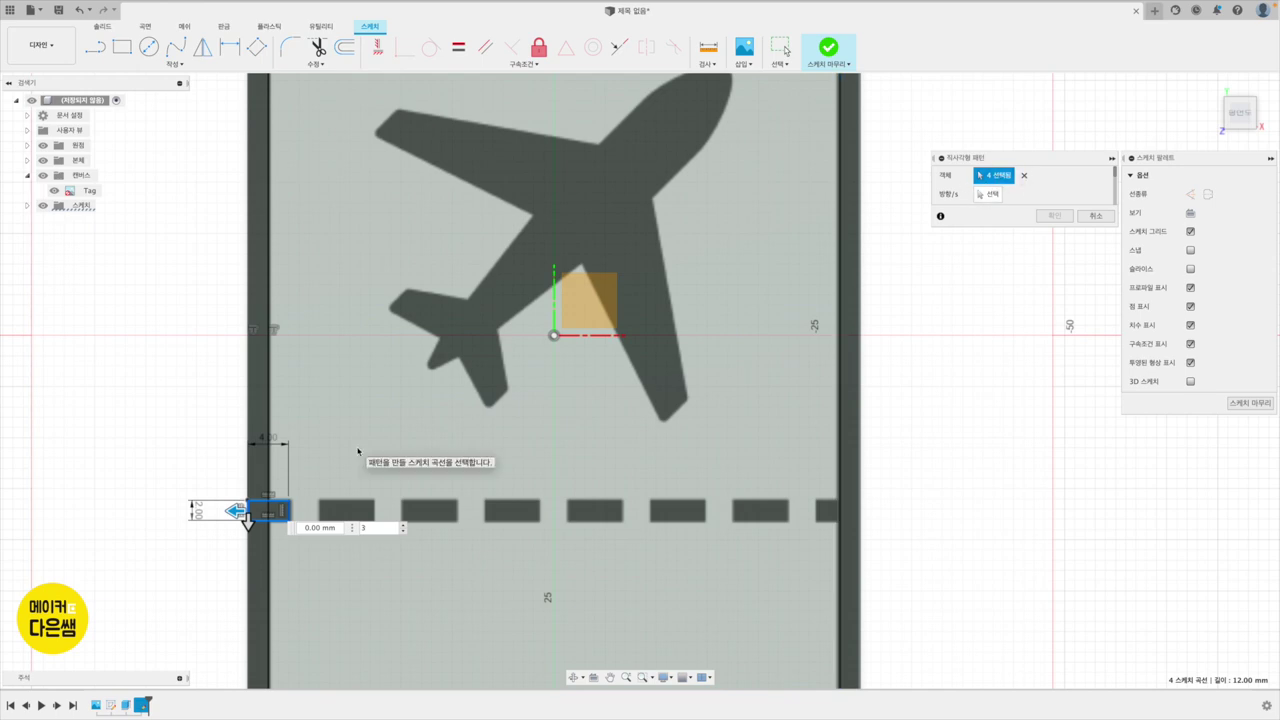
Step: Spread the pattern rightward across the tag with 8 copies and confirm it
{"action": "mouse_move", "coordinate": [236, 511]}
{"action": "left_mouse_down"}
{"action": "mouse_move", "coordinate": [634, 531]}
{"action": "mouse_move", "coordinate": [633, 545]}
{"action": "mouse_move", "coordinate": [664, 518]}
{"action": "mouse_move", "coordinate": [829, 527]}
{"action": "left_mouse_up"}
{"action": "key", "text": "Tab"}
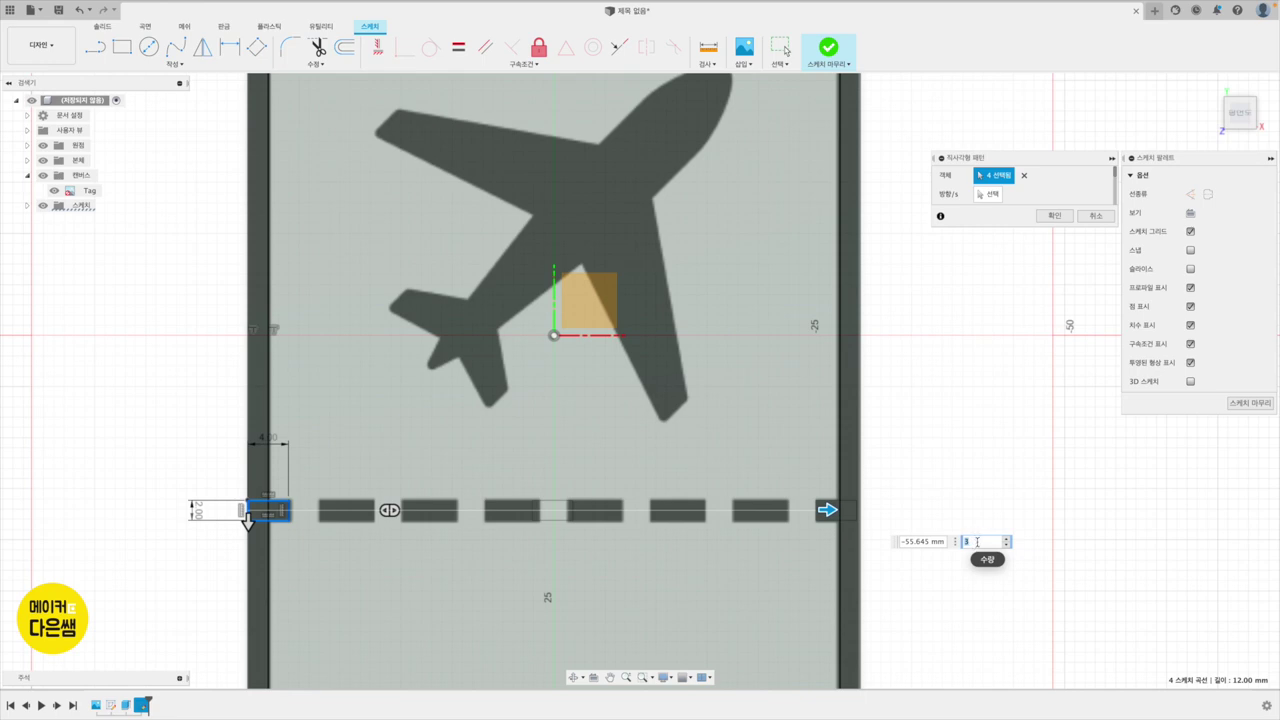
{"action": "left_click", "coordinate": [1008, 539]}
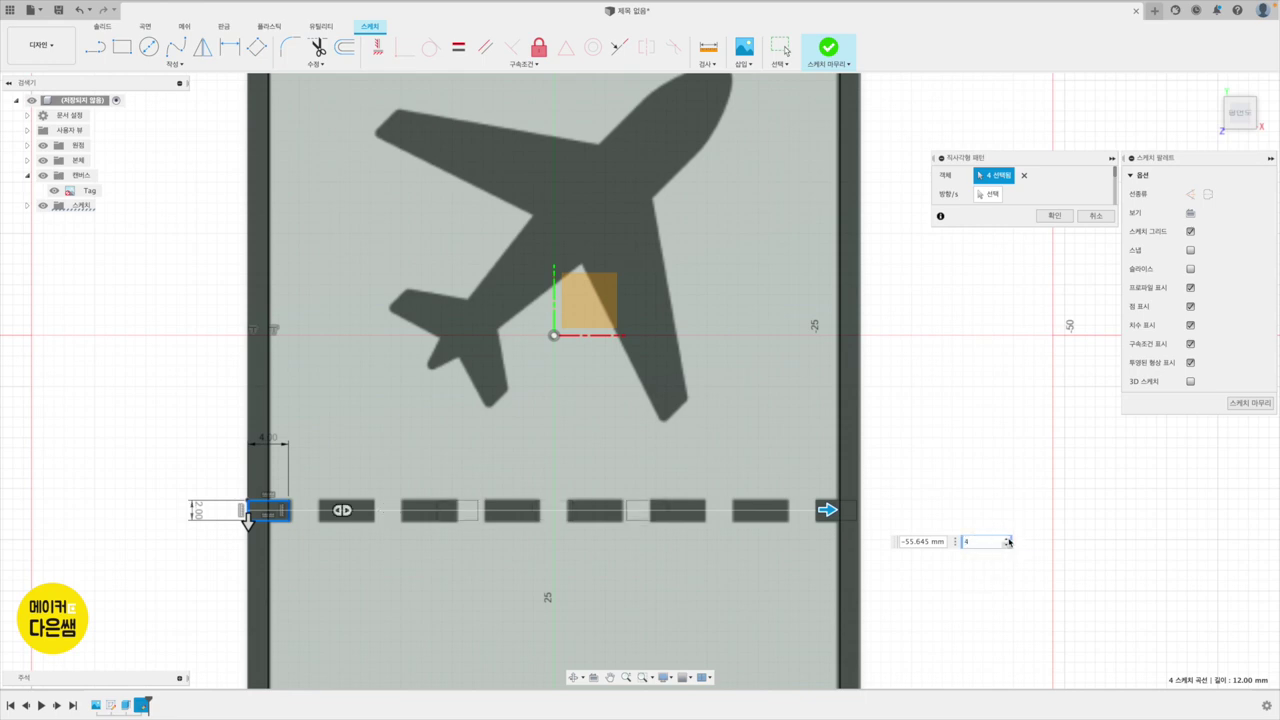
{"action": "left_click", "coordinate": [1008, 539]}
{"action": "left_click", "coordinate": [1008, 539]}
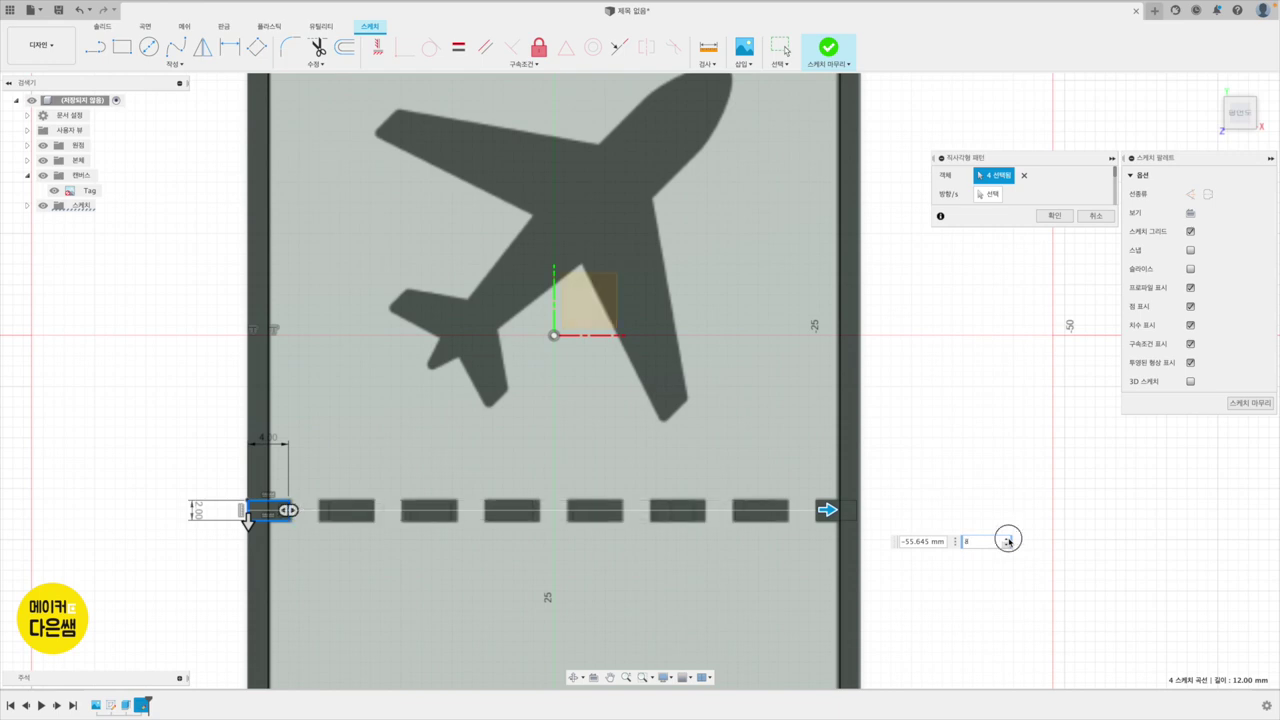
{"action": "left_click", "coordinate": [1008, 539]}
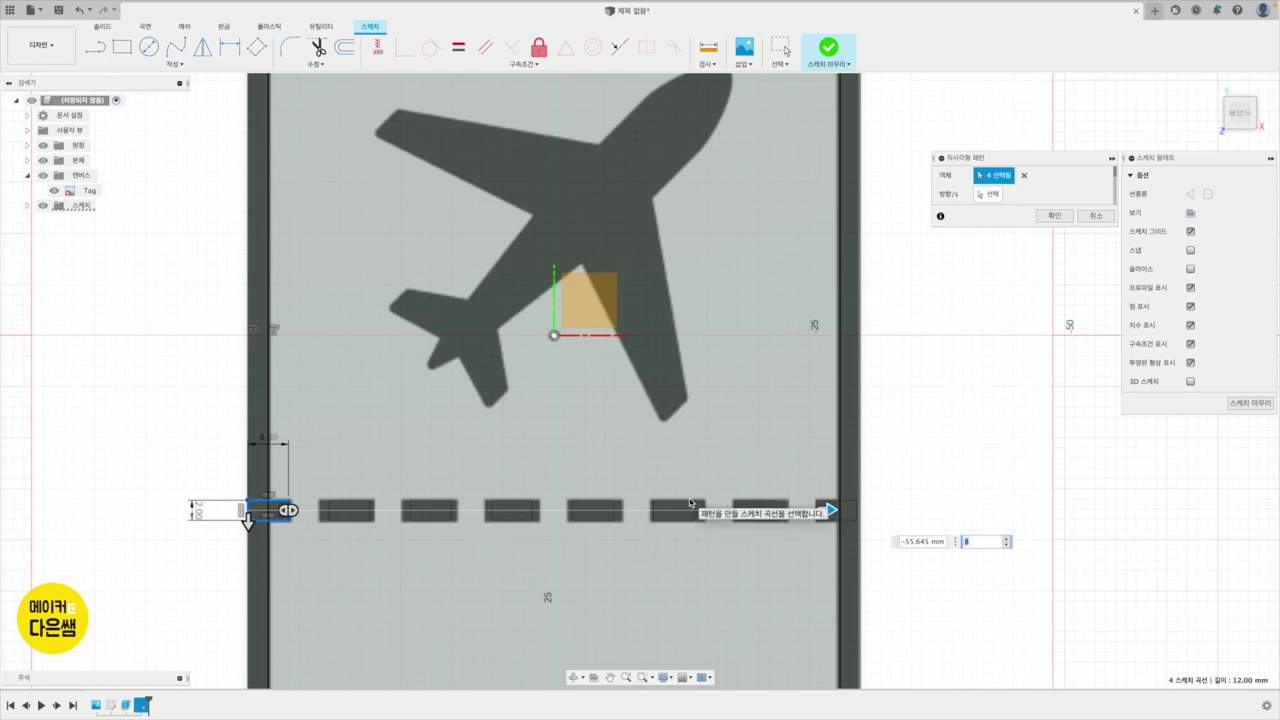
{"action": "left_click", "coordinate": [1066, 219]}
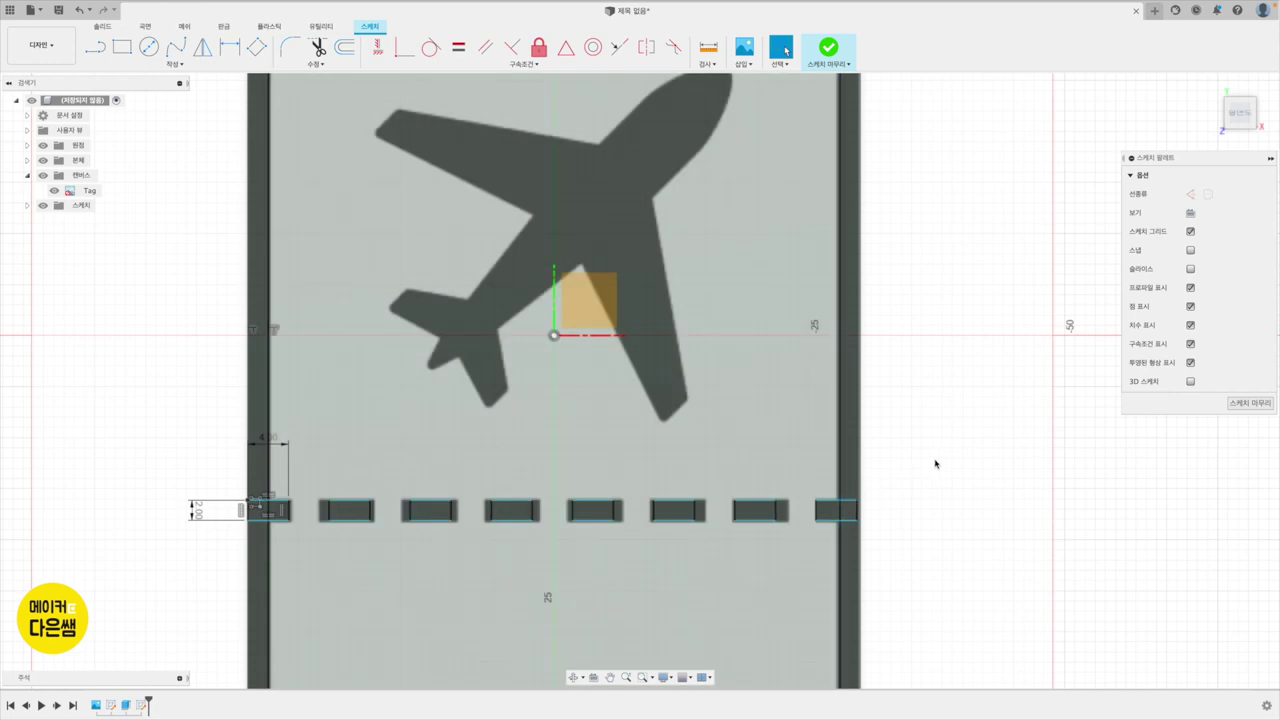
{"action": "scroll", "coordinate": [760, 326], "scroll_direction": "down", "scroll_amount": 3}
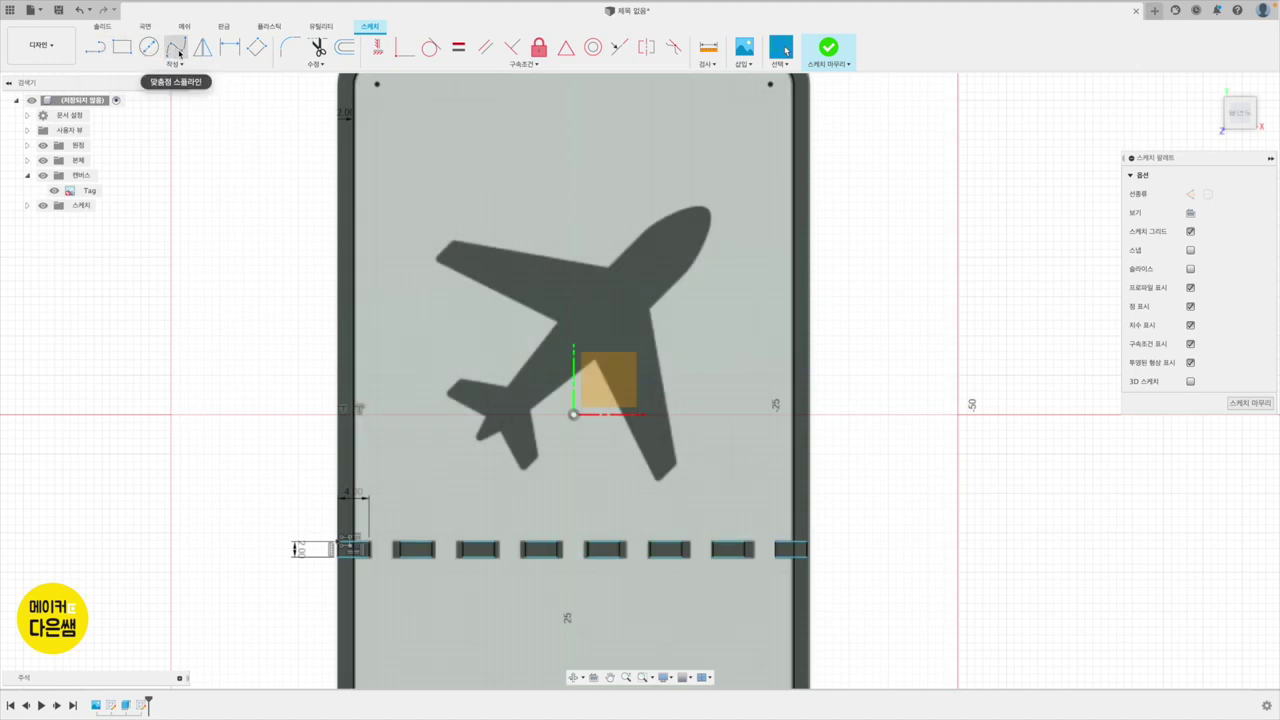
{"action": "mouse_move", "coordinate": [176, 47]}
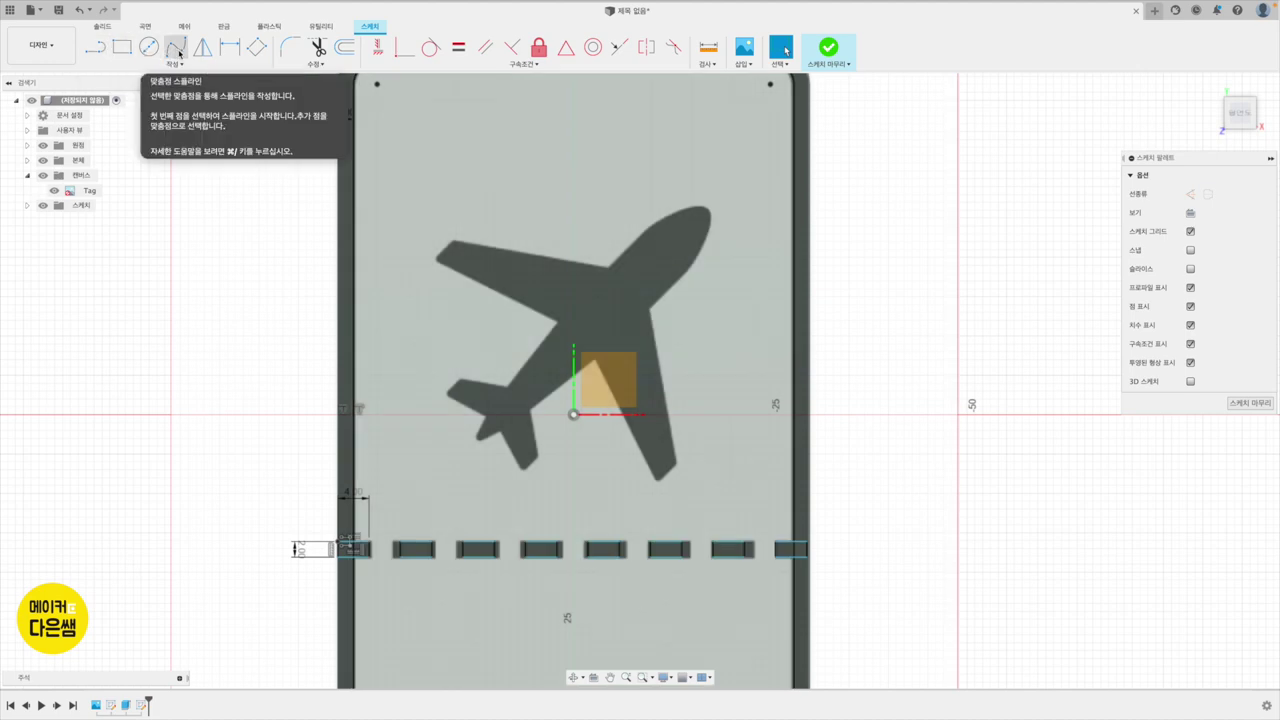
Step: Trace the airplane's wings and tail fin with a chain of straight lines
{"action": "left_click", "coordinate": [95, 47]}
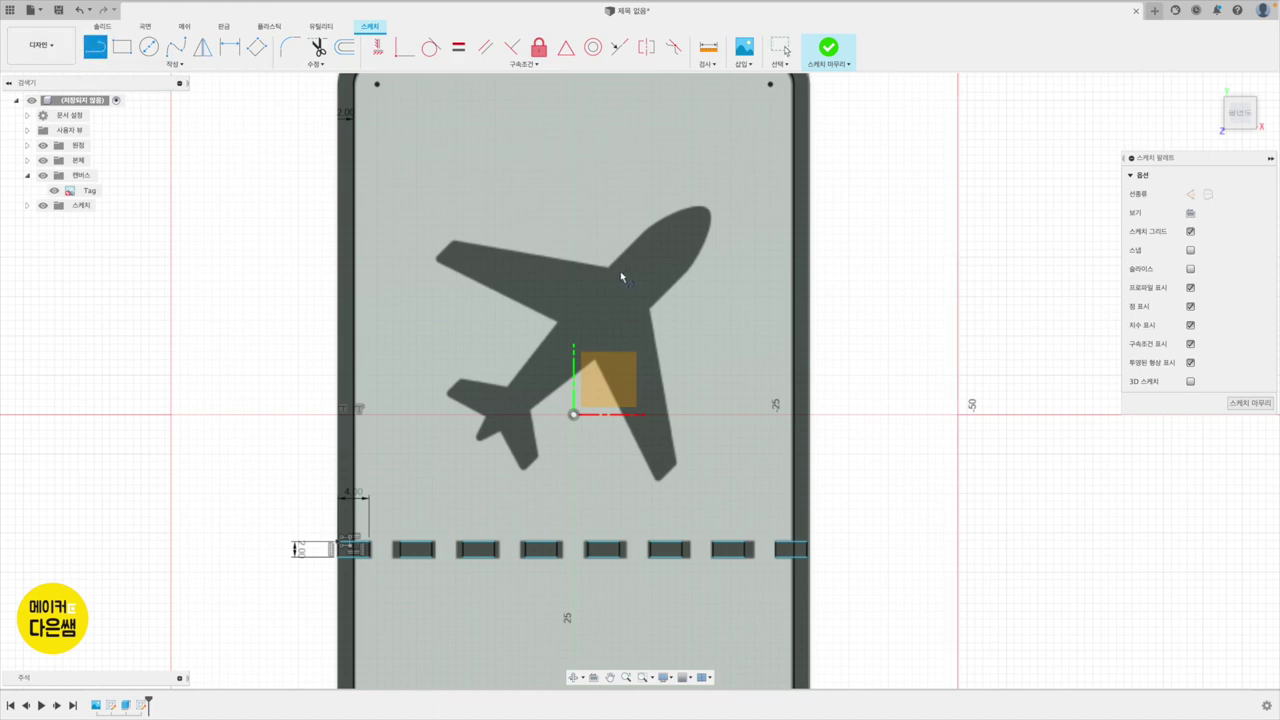
{"action": "left_click", "coordinate": [607, 269]}
{"action": "left_click", "coordinate": [455, 241]}
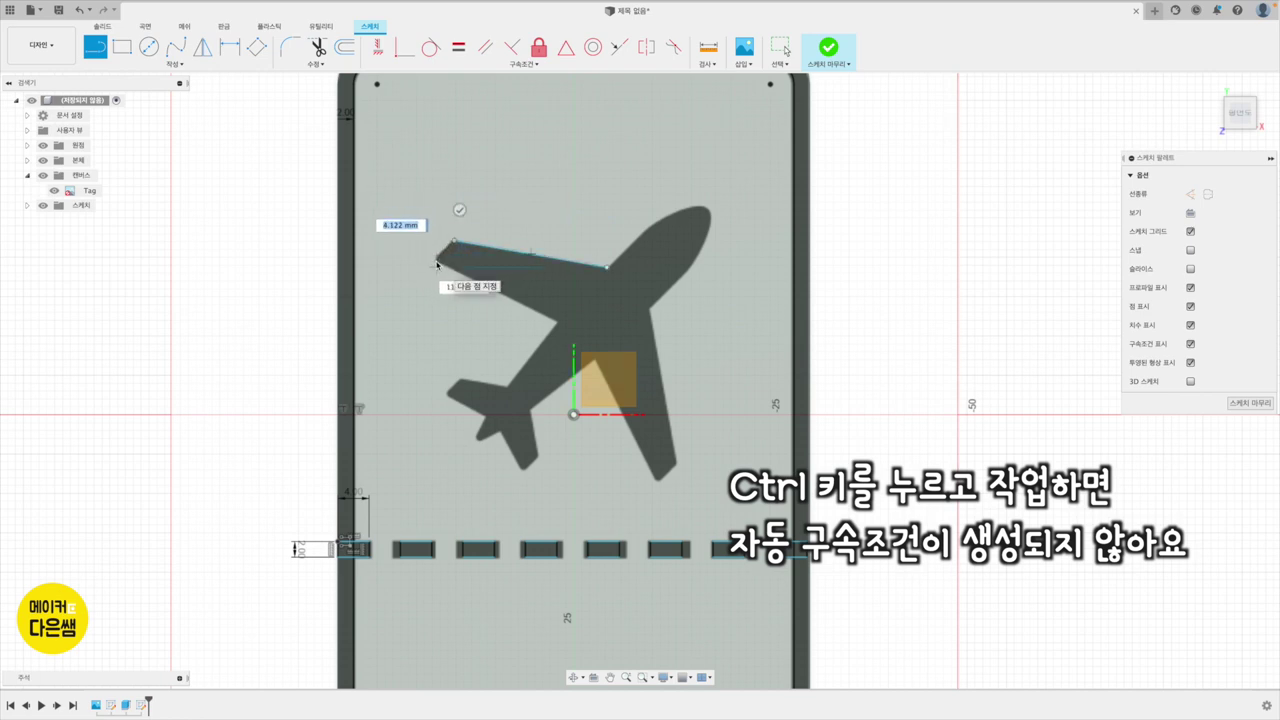
{"action": "left_click", "coordinate": [438, 259]}
{"action": "left_click", "coordinate": [495, 293]}
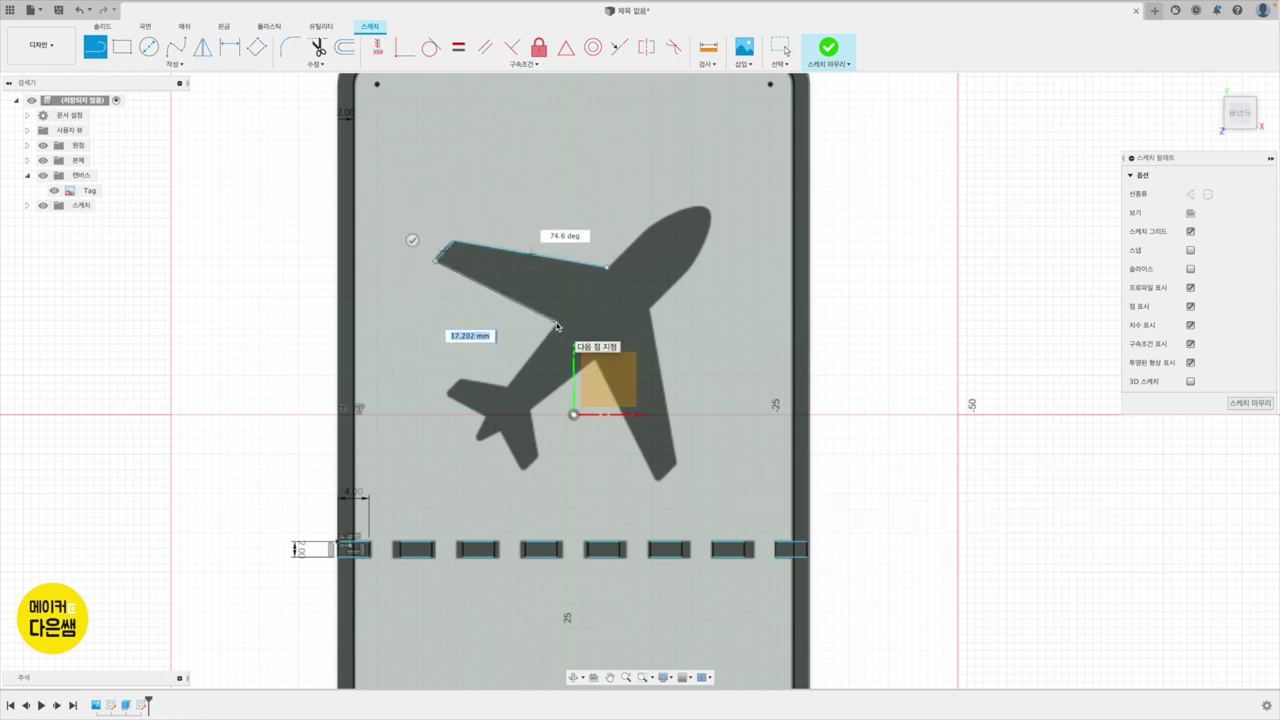
{"action": "left_click", "coordinate": [508, 386]}
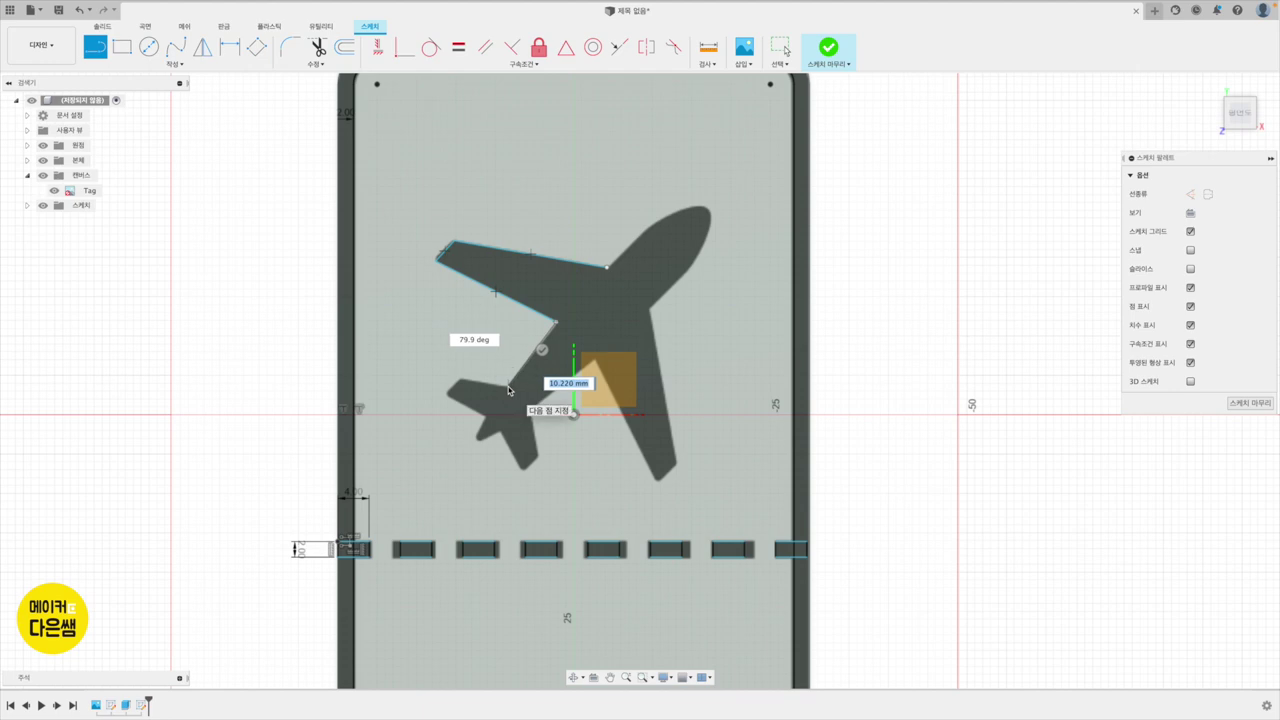
{"action": "left_click", "coordinate": [460, 383]}
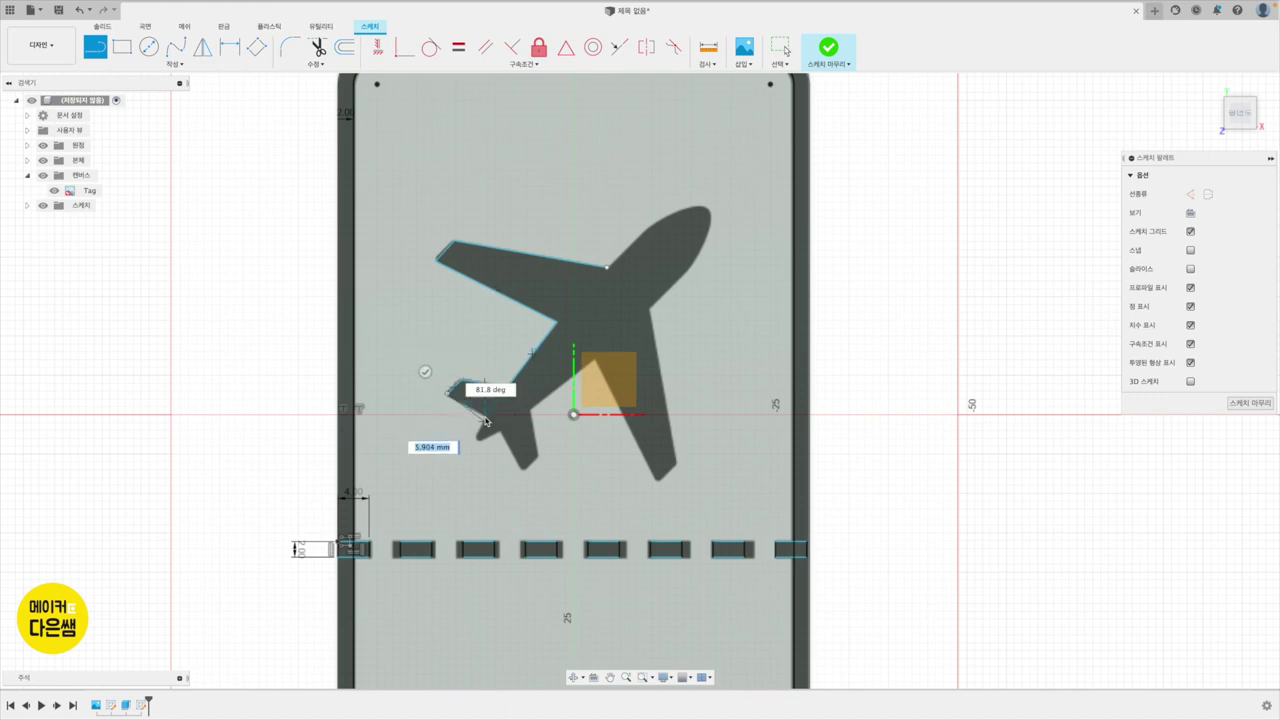
{"action": "left_click", "coordinate": [470, 418]}
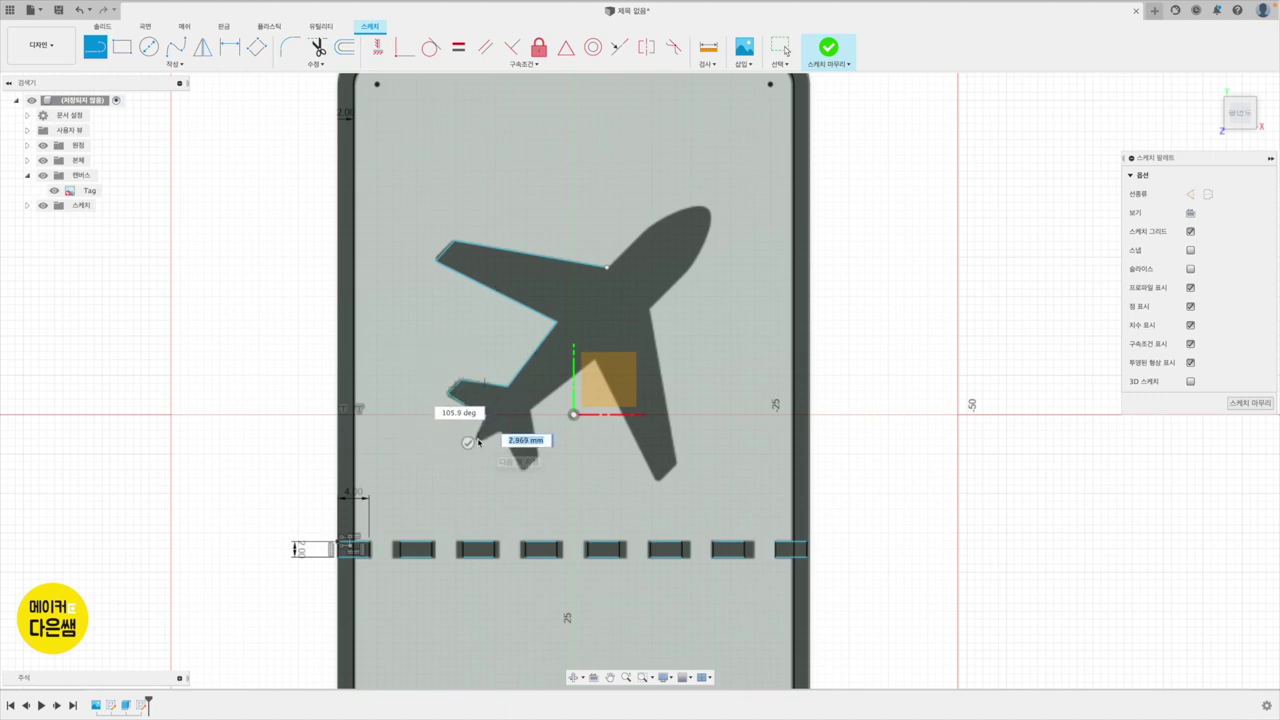
{"action": "left_click", "coordinate": [486, 436]}
{"action": "left_click", "coordinate": [521, 461]}
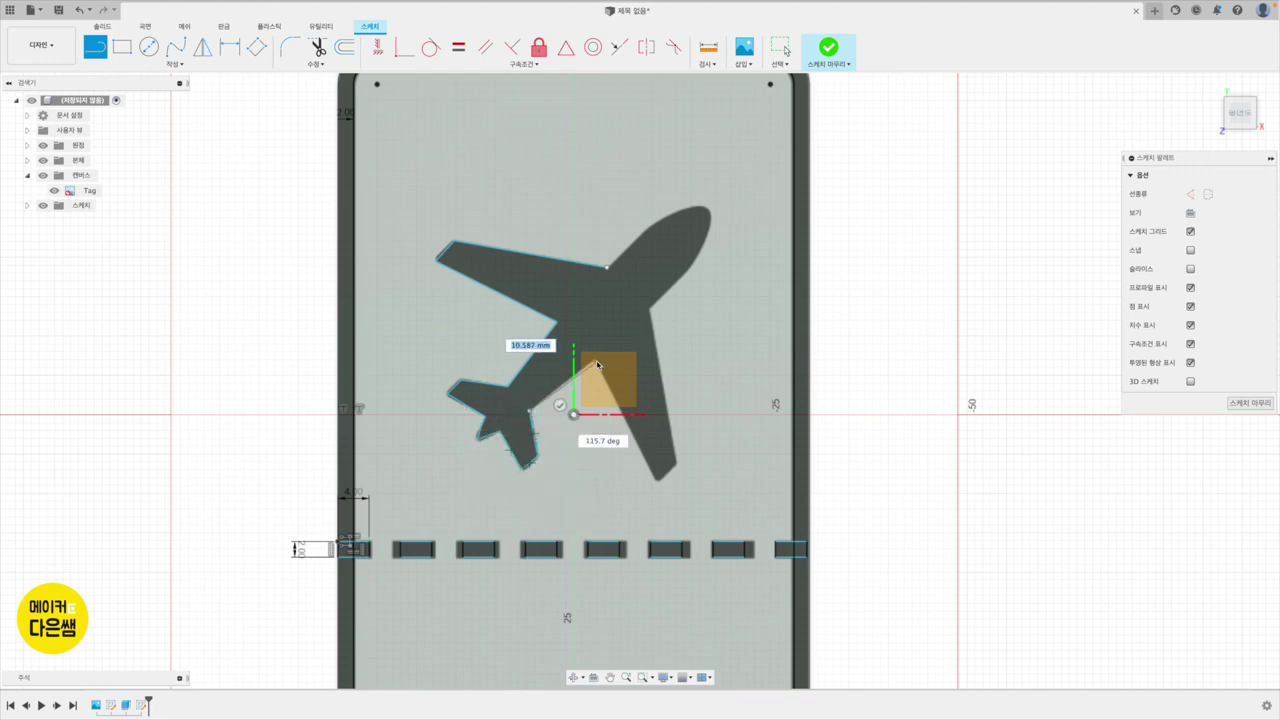
{"action": "left_click", "coordinate": [673, 464]}
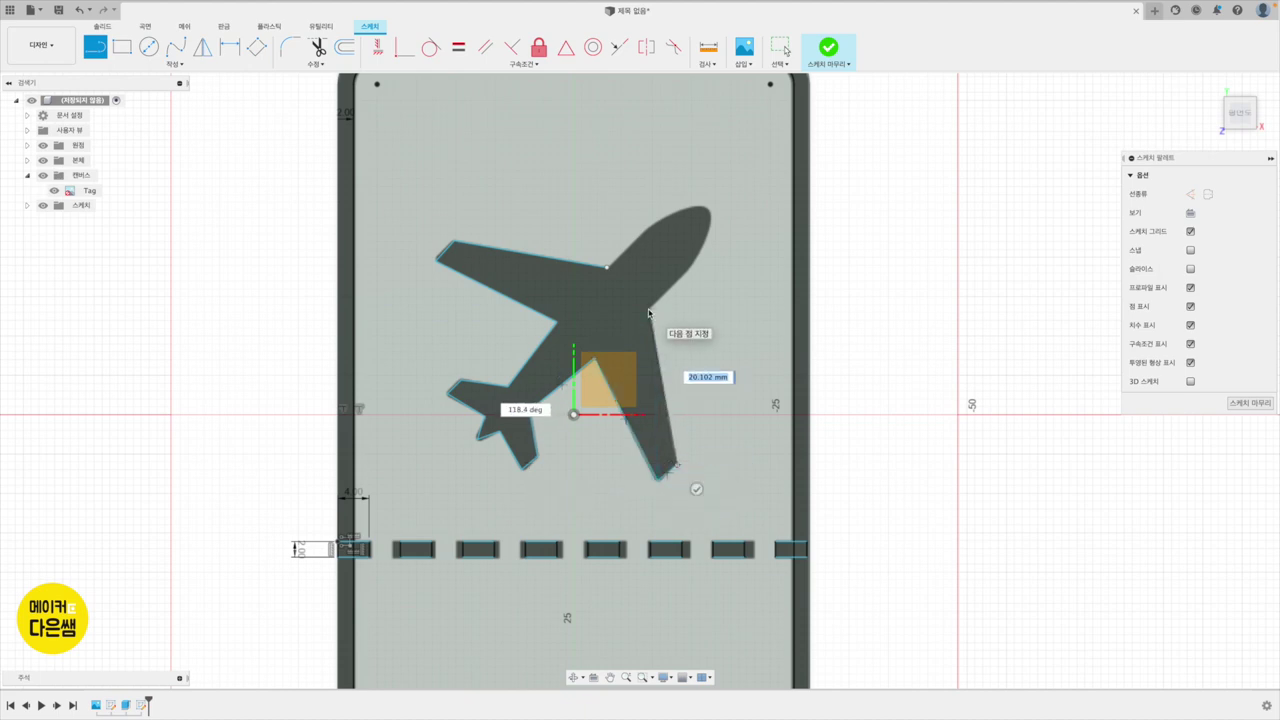
{"action": "left_click", "coordinate": [648, 313]}
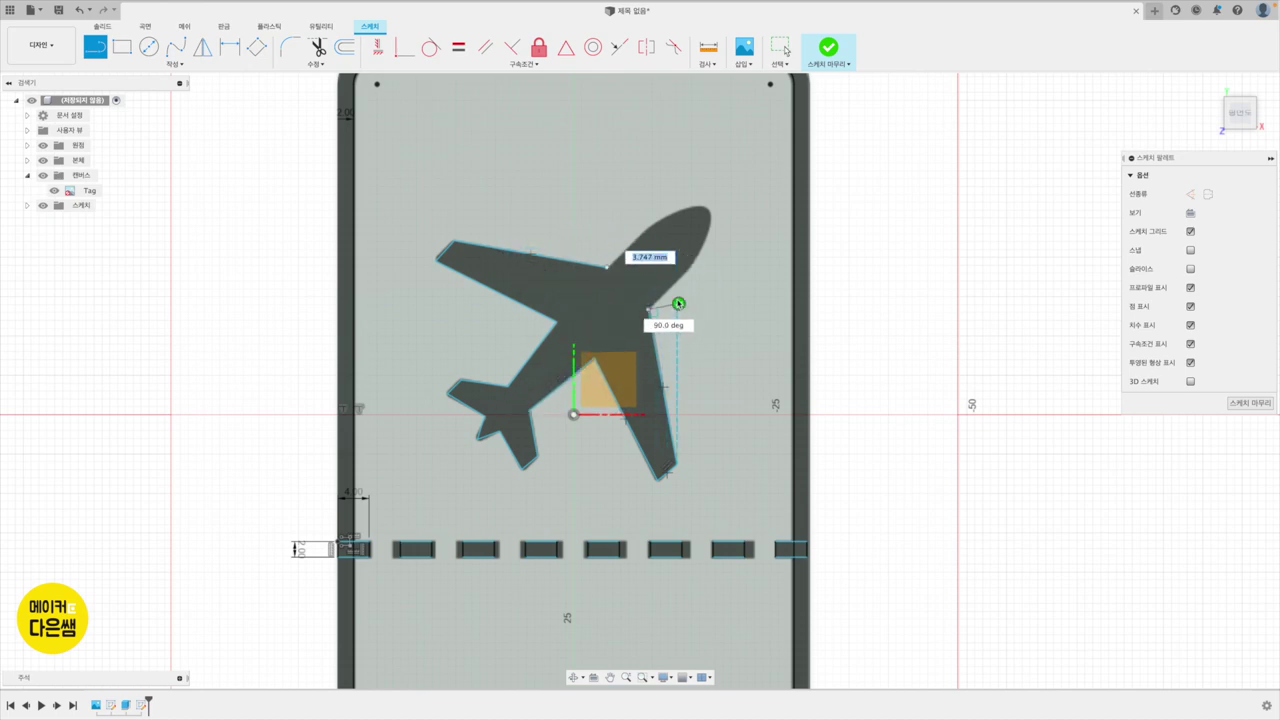
{"action": "key", "text": "Escape"}
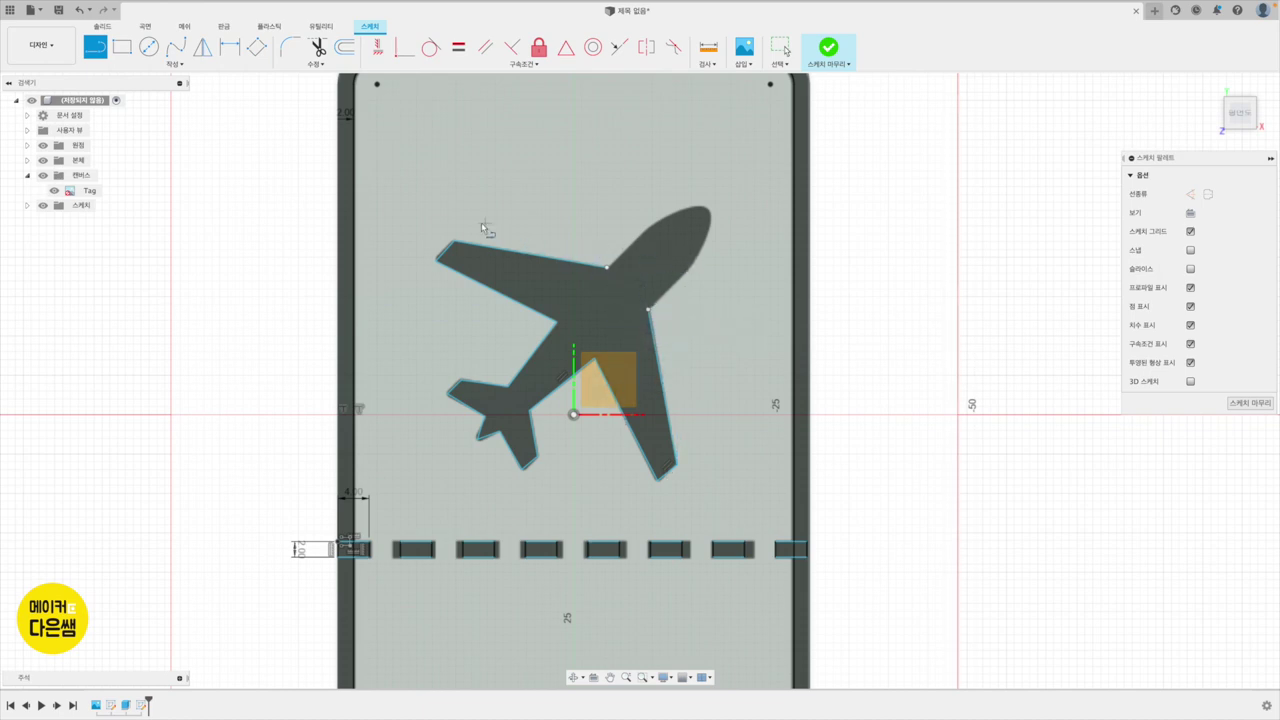
Step: Add straight lines along both sides of the fuselage up toward the nose
{"action": "left_click", "coordinate": [607, 268]}
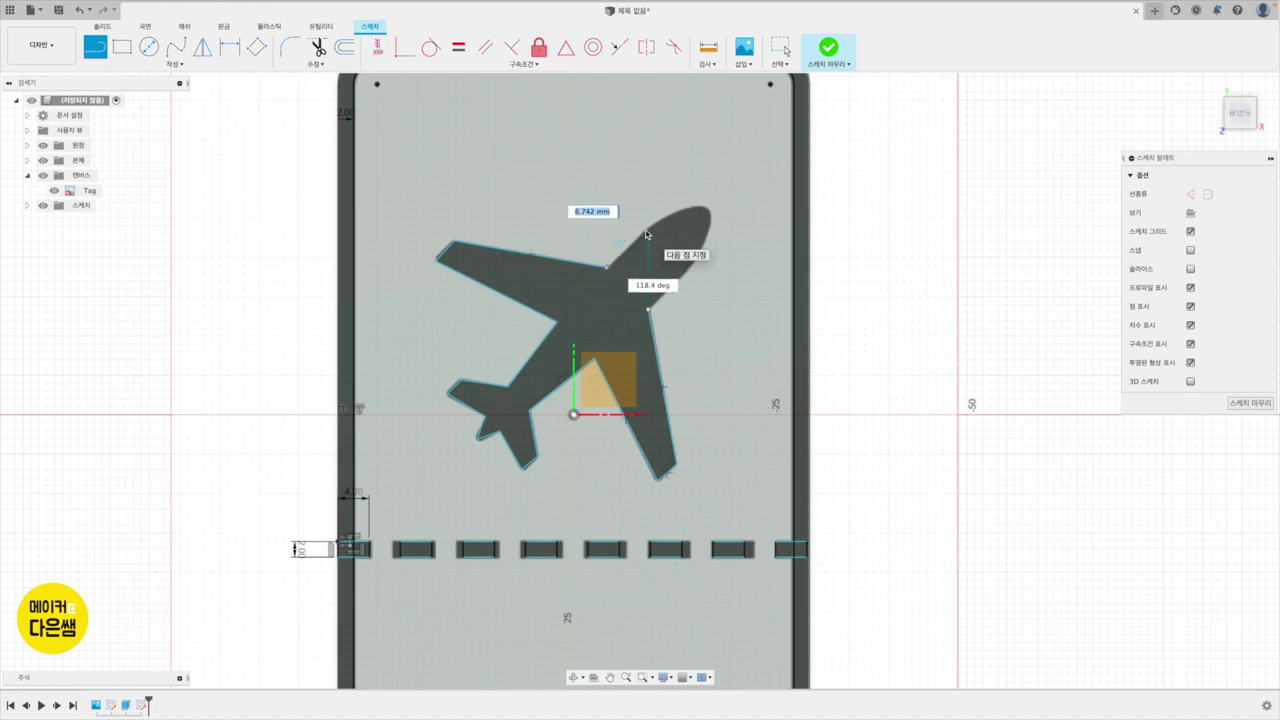
{"action": "left_click", "coordinate": [646, 234]}
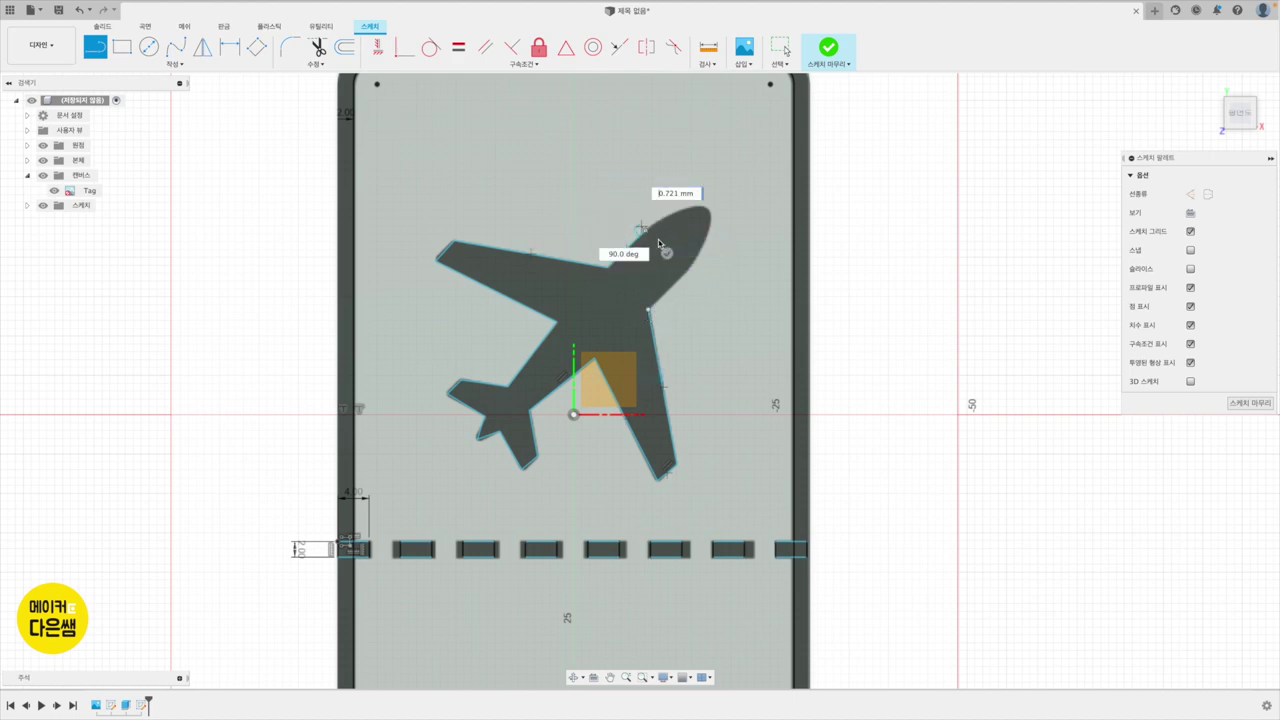
{"action": "left_click", "coordinate": [666, 253]}
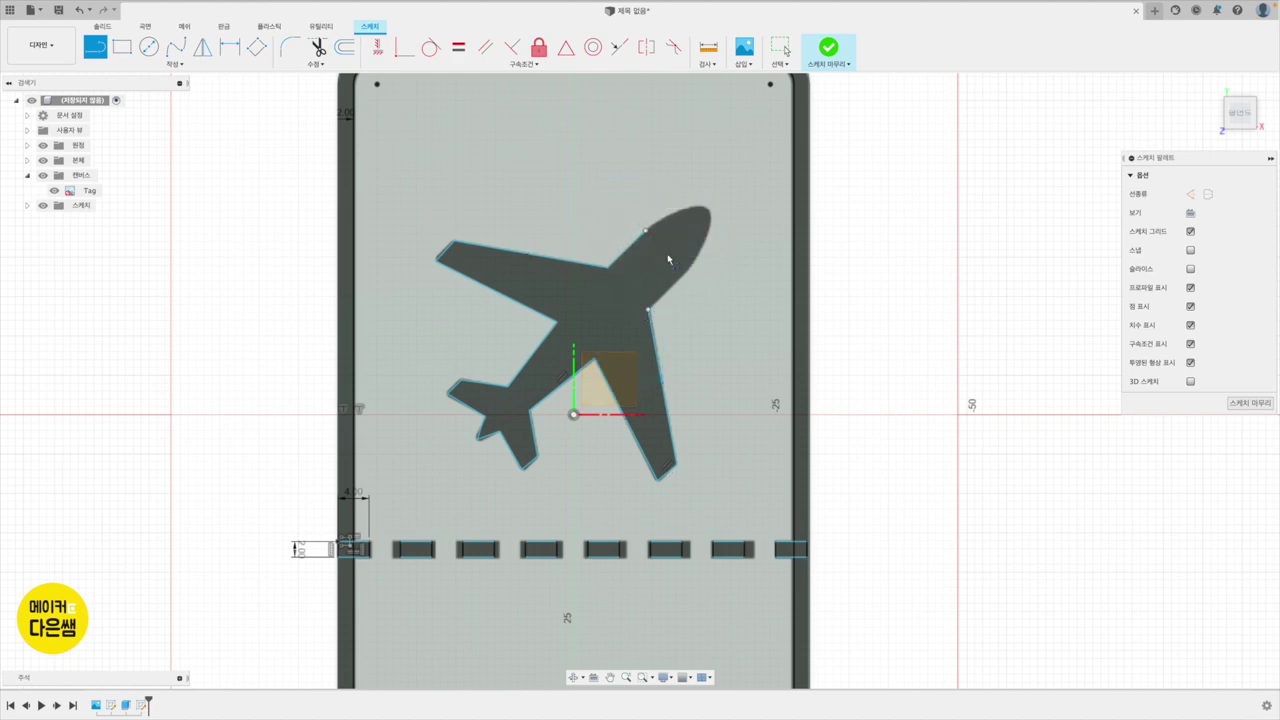
{"action": "left_click", "coordinate": [648, 311]}
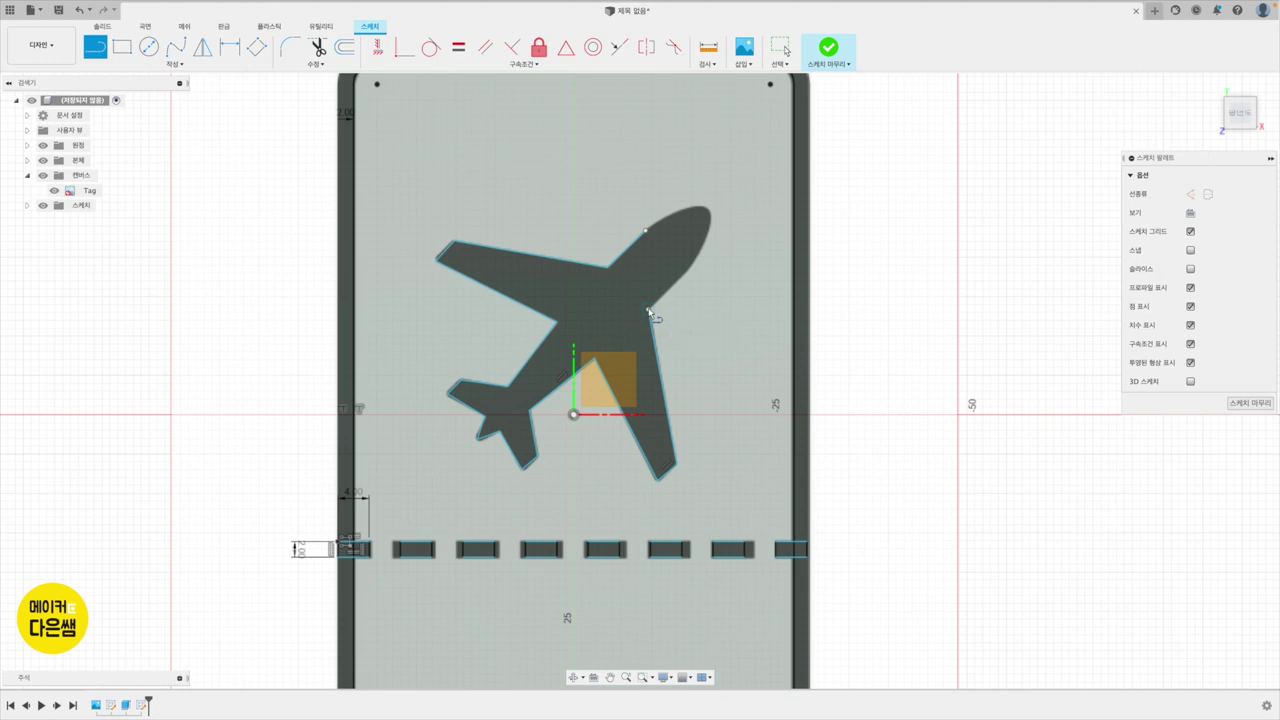
{"action": "left_click", "coordinate": [690, 268]}
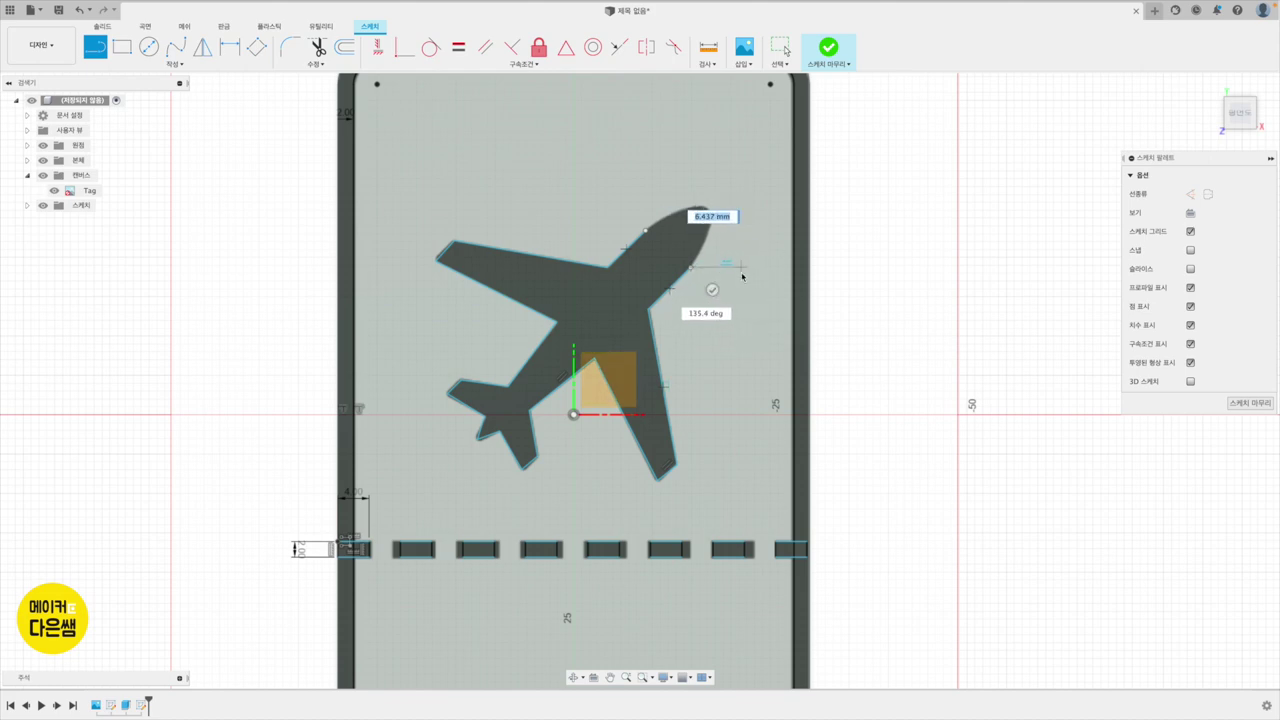
{"action": "key", "text": "Escape"}
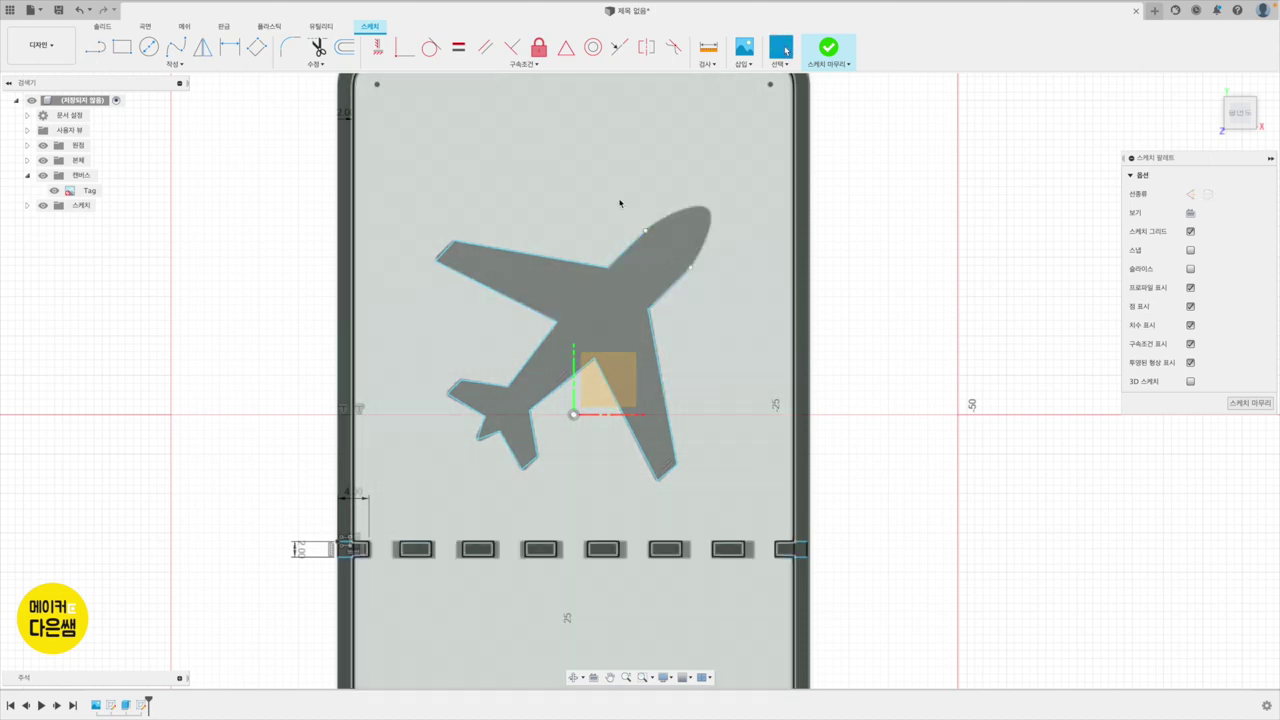
Step: Draw a spline along the airplane's curved nose to close the outline, then zoom out
{"action": "left_click", "coordinate": [174, 47]}
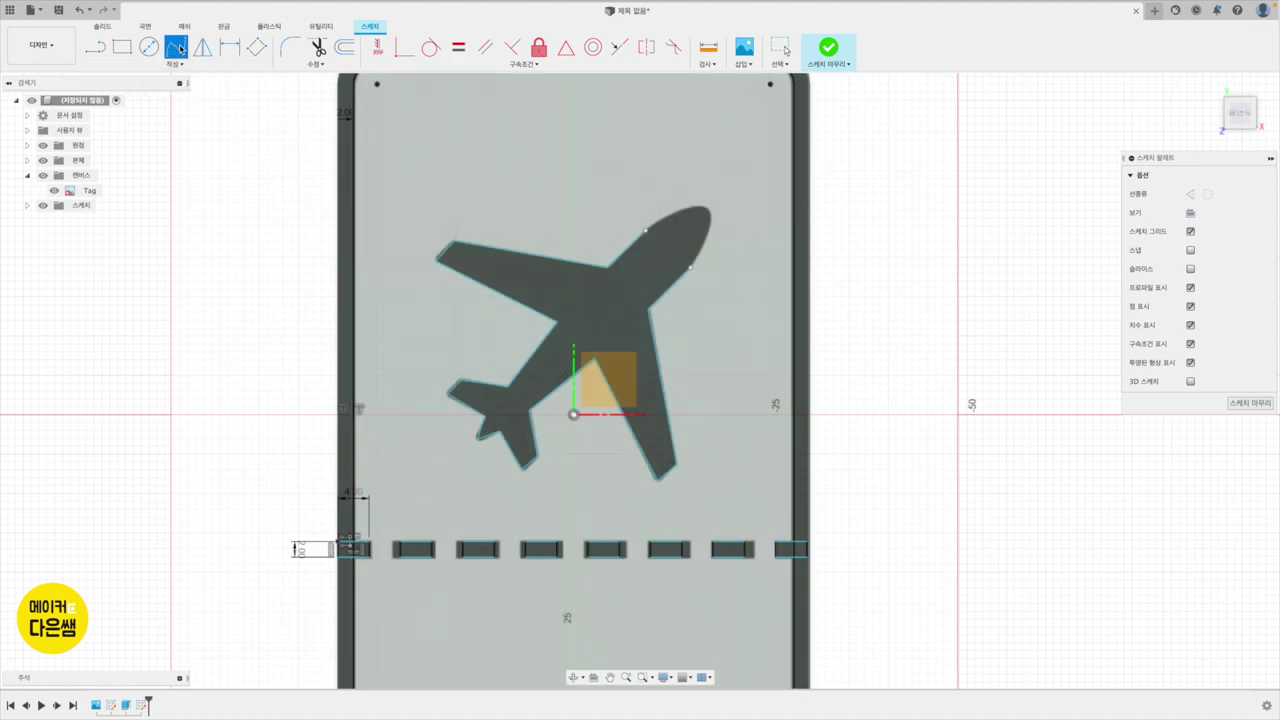
{"action": "left_click", "coordinate": [677, 211]}
{"action": "left_click", "coordinate": [707, 211]}
{"action": "scroll", "coordinate": [704, 240], "scroll_direction": "up", "scroll_amount": 3}
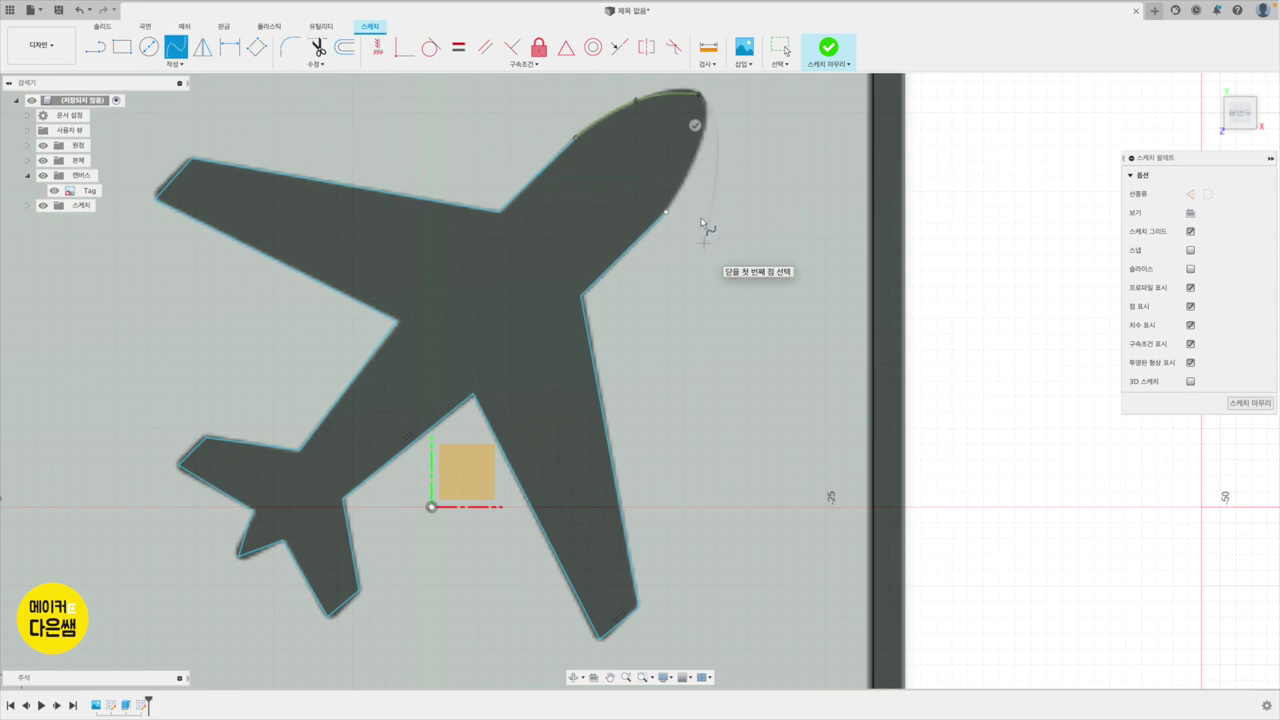
{"action": "left_click", "coordinate": [697, 163]}
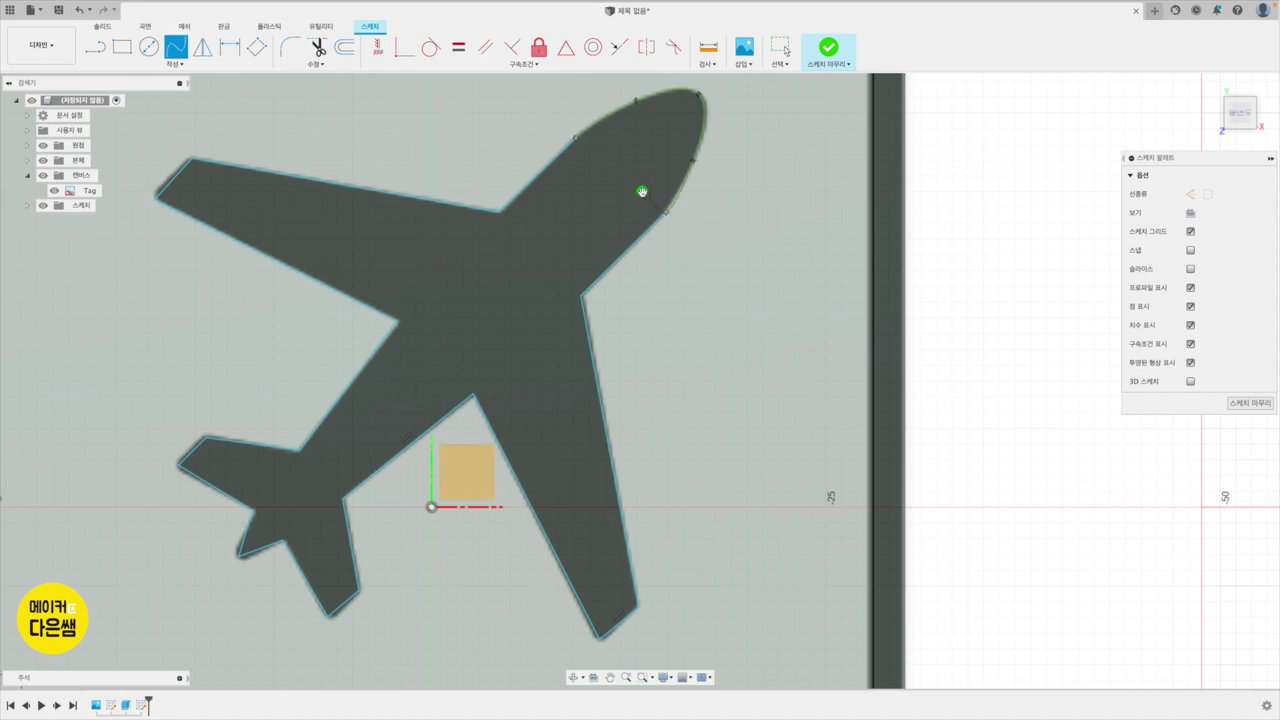
{"action": "left_click", "coordinate": [642, 192]}
{"action": "scroll", "coordinate": [642, 198], "scroll_direction": "down", "scroll_amount": 2}
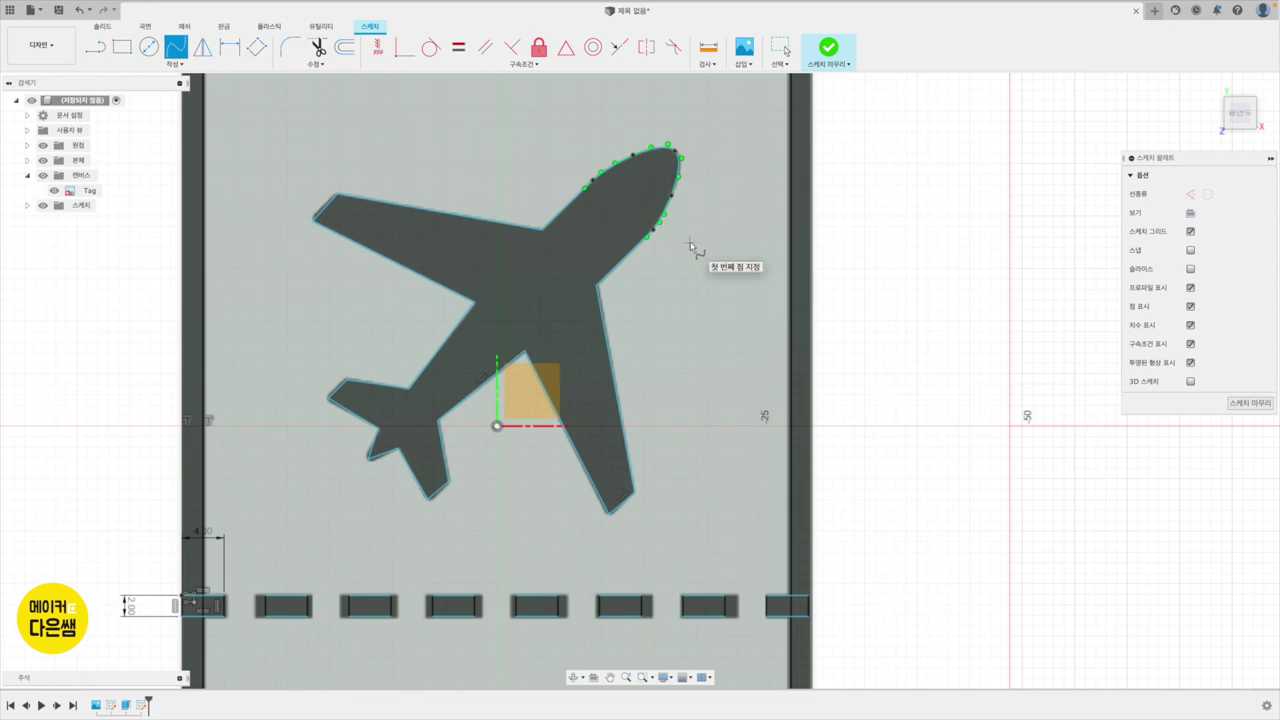
{"action": "key", "text": "Escape"}
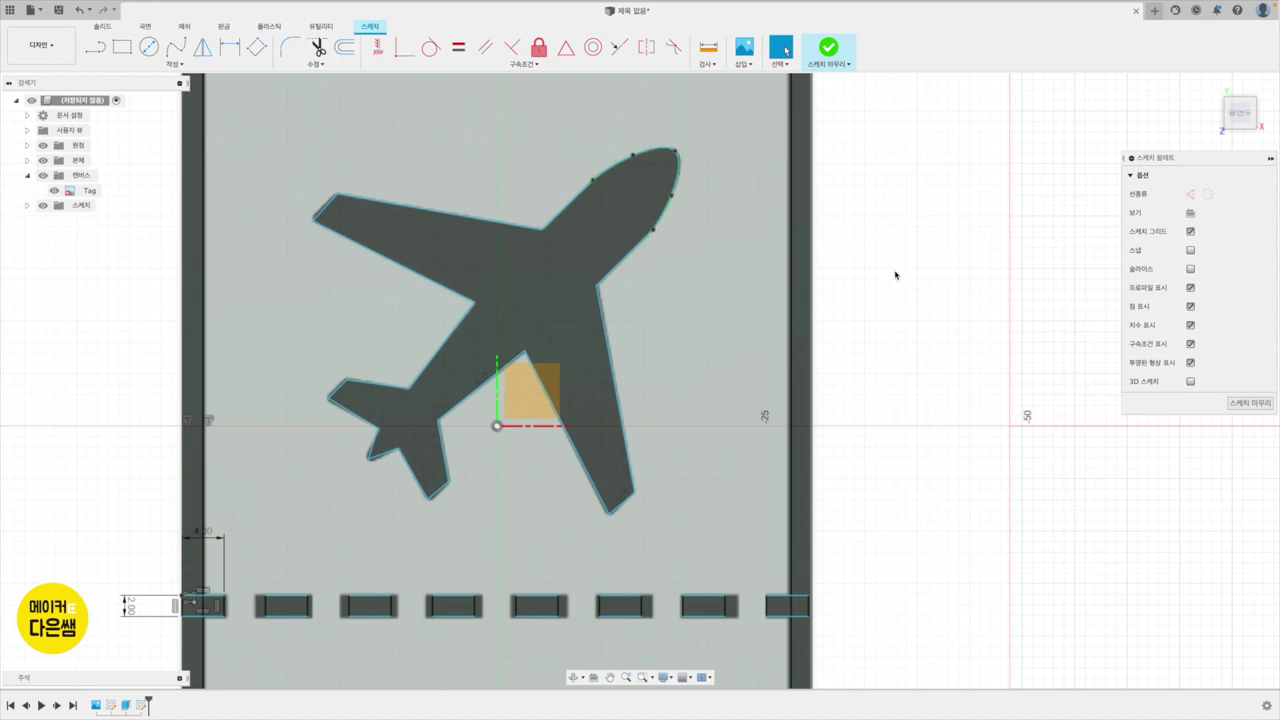
{"action": "scroll", "coordinate": [895, 275], "scroll_direction": "down", "scroll_amount": 1}
{"action": "scroll", "coordinate": [895, 275], "scroll_direction": "down", "scroll_amount": 1}
{"action": "scroll", "coordinate": [895, 275], "scroll_direction": "down", "scroll_amount": 2}
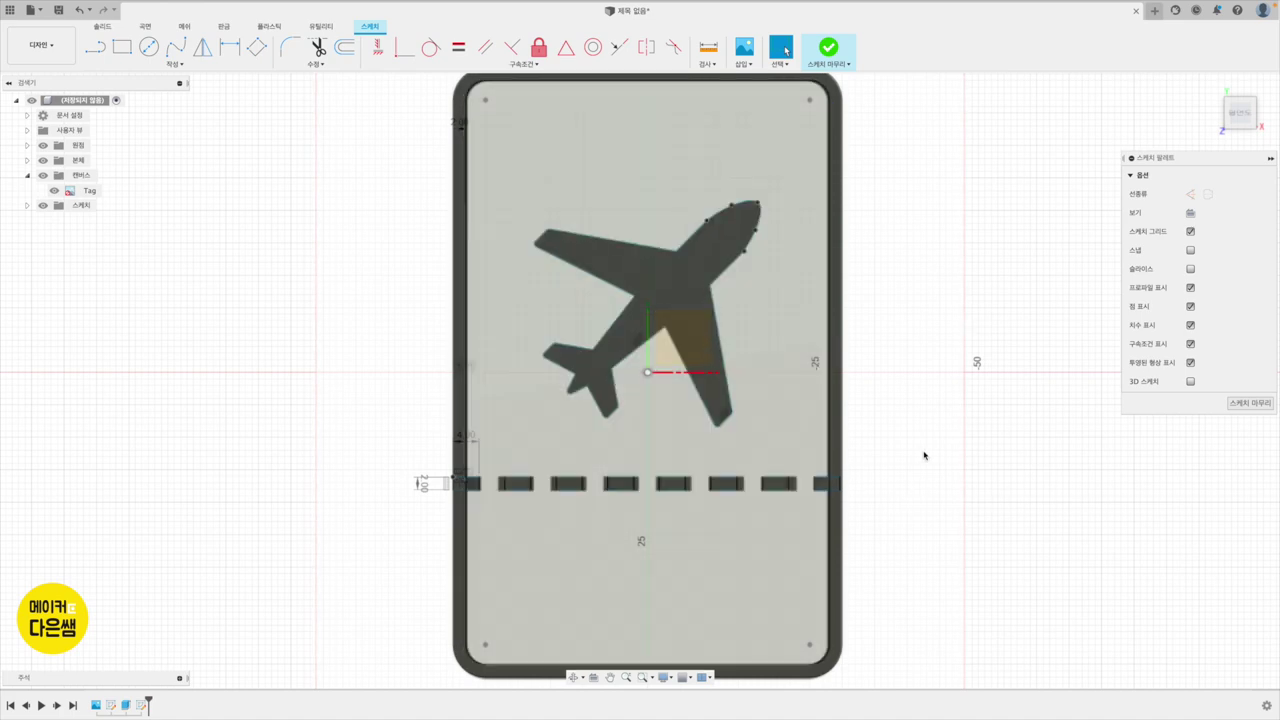
{"action": "scroll", "coordinate": [924, 456], "scroll_direction": "down", "scroll_amount": 2}
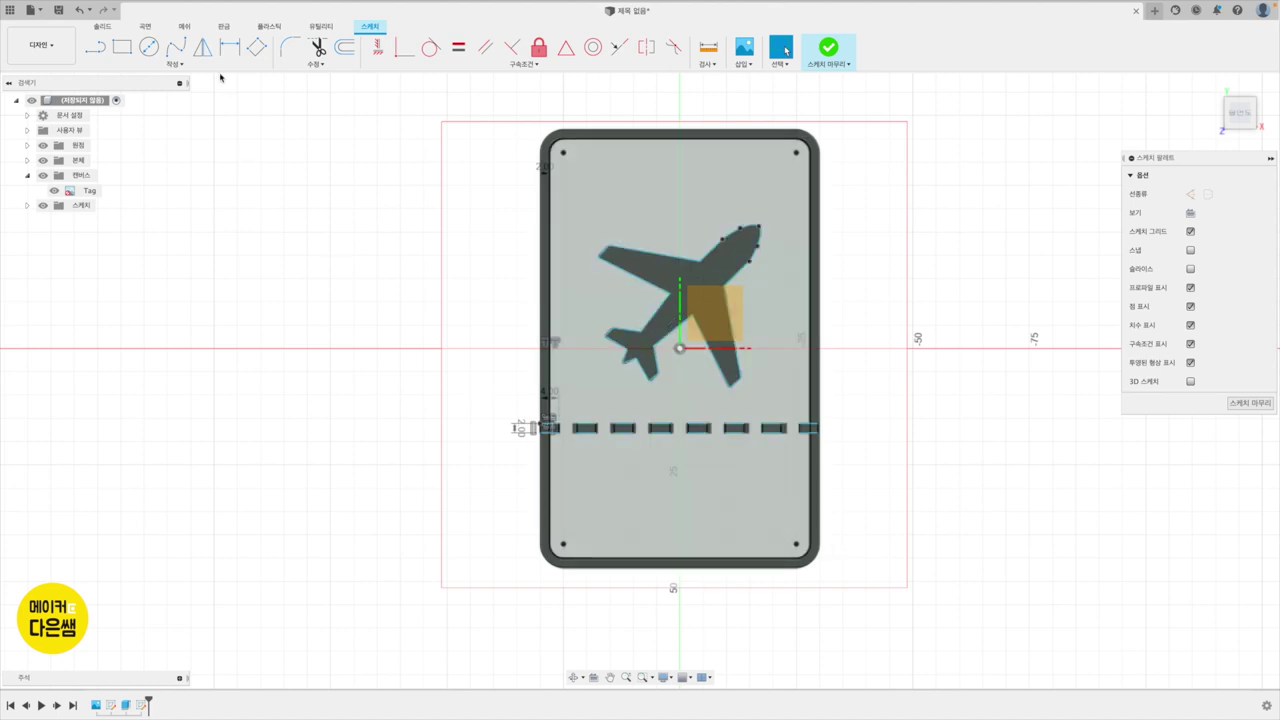
Step: Add the text '떠나자' at 12 mm height in a frame below the dashes
{"action": "left_click", "coordinate": [176, 65]}
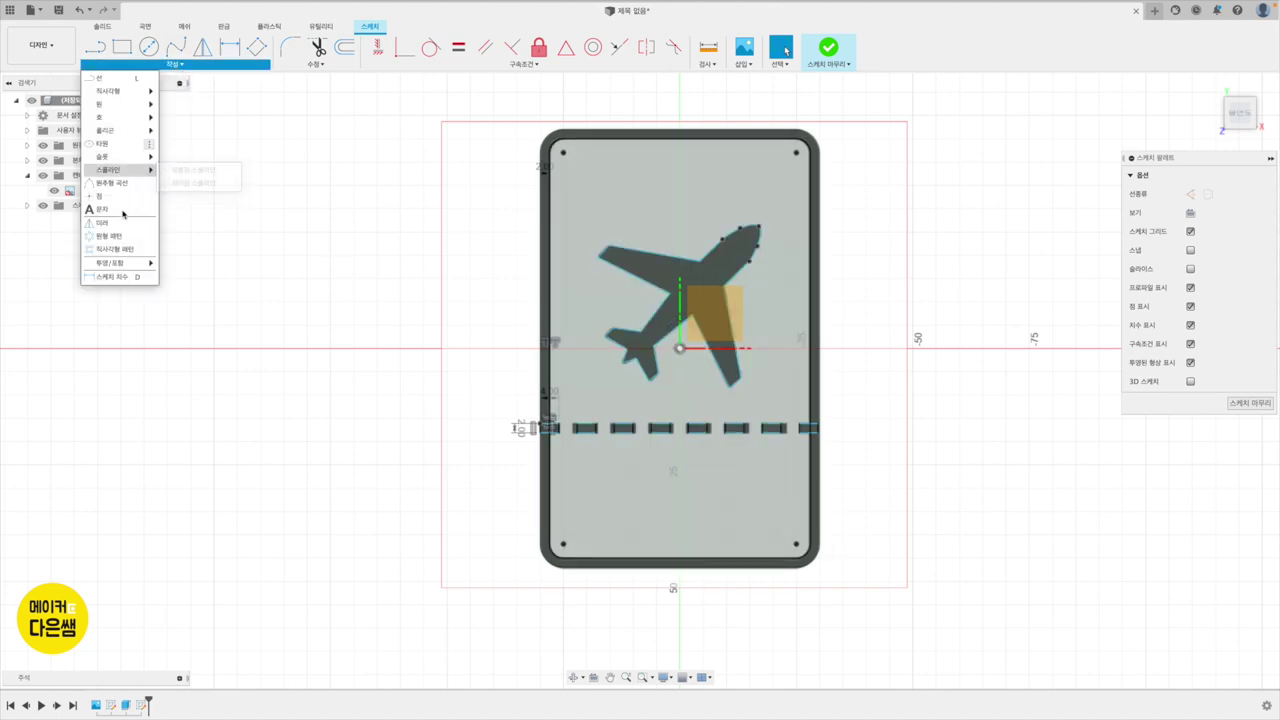
{"action": "left_click", "coordinate": [123, 211]}
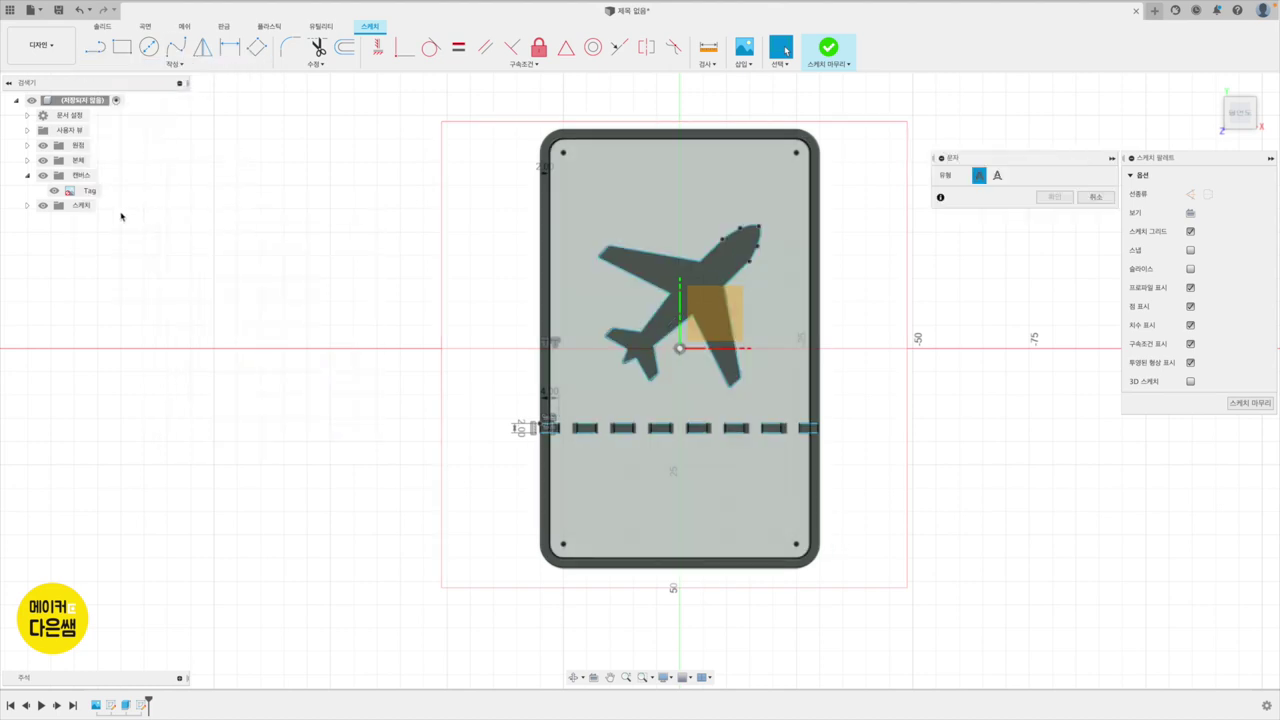
{"action": "left_click", "coordinate": [570, 461]}
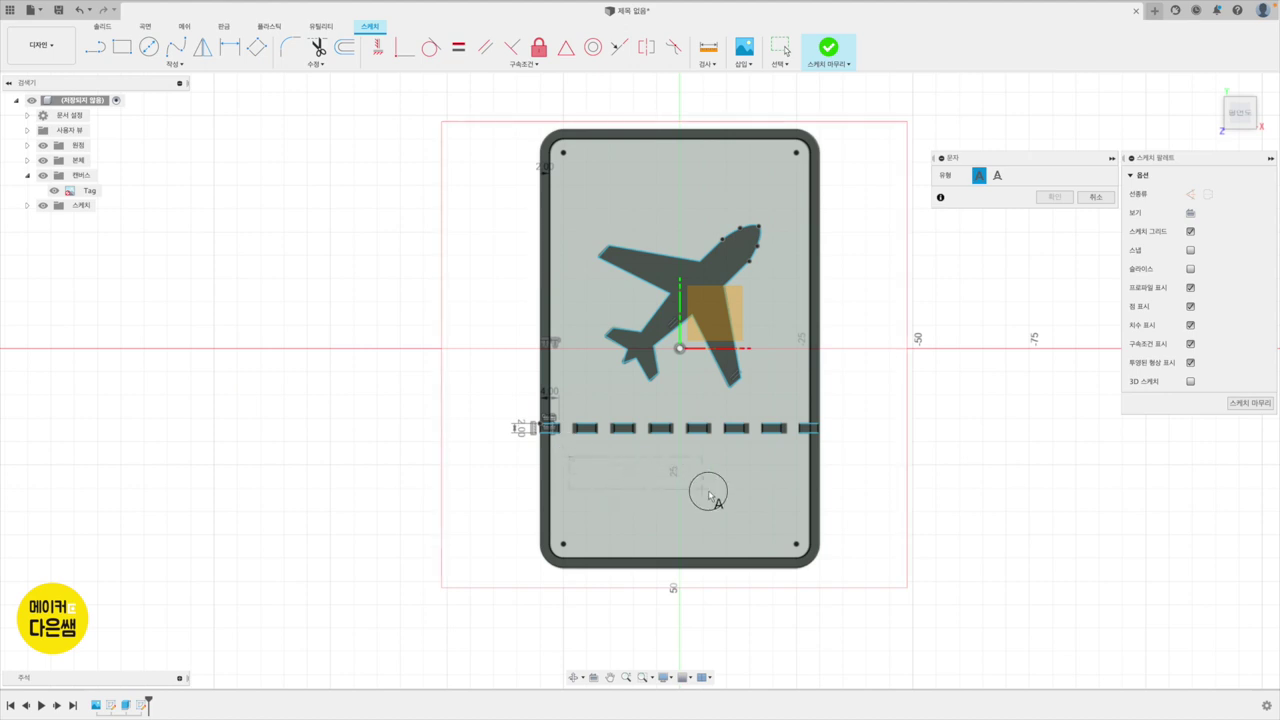
{"action": "left_click", "coordinate": [788, 535]}
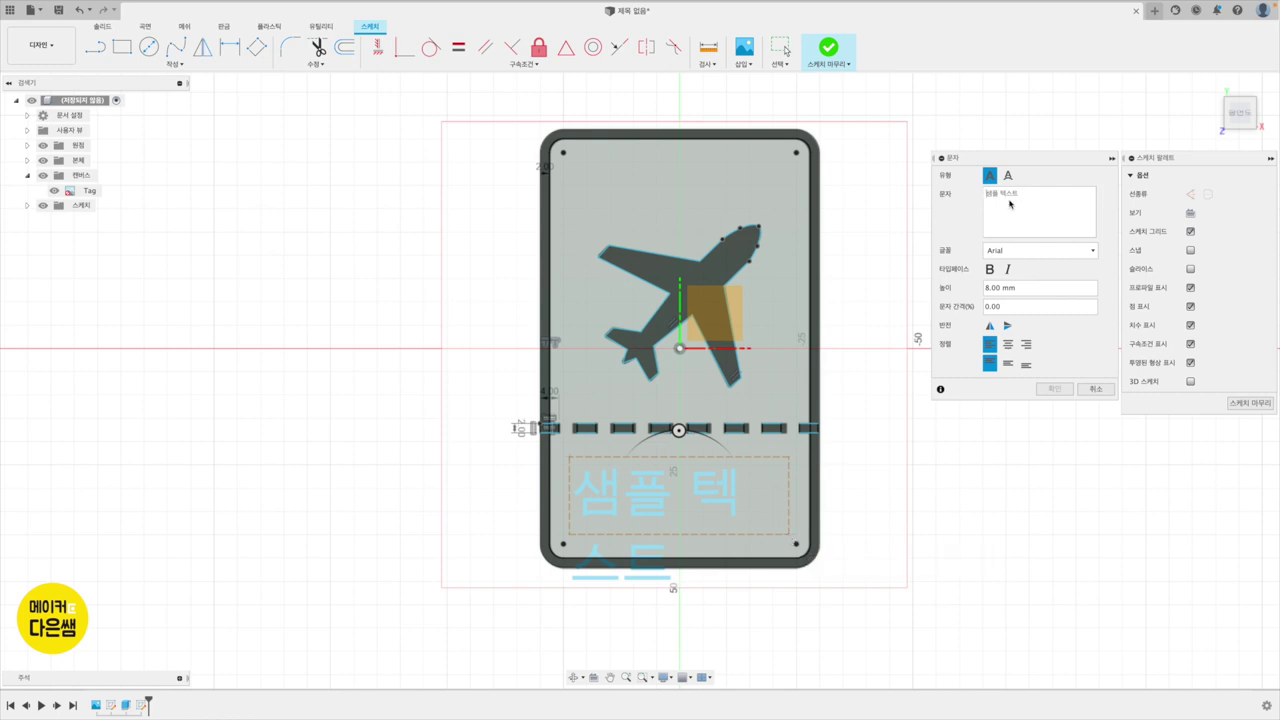
{"action": "left_click", "coordinate": [1009, 204]}
{"action": "type", "text": "떠나자"}
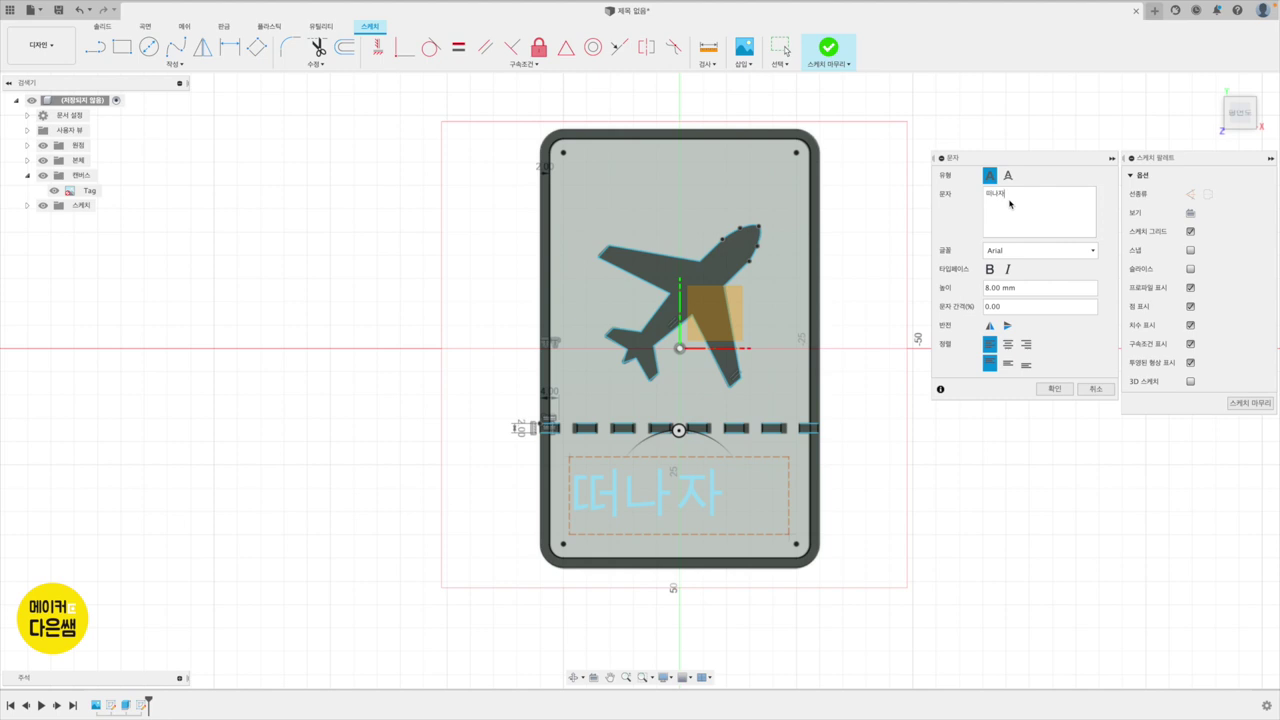
{"action": "left_click", "coordinate": [991, 288]}
{"action": "type", "text": "12"}
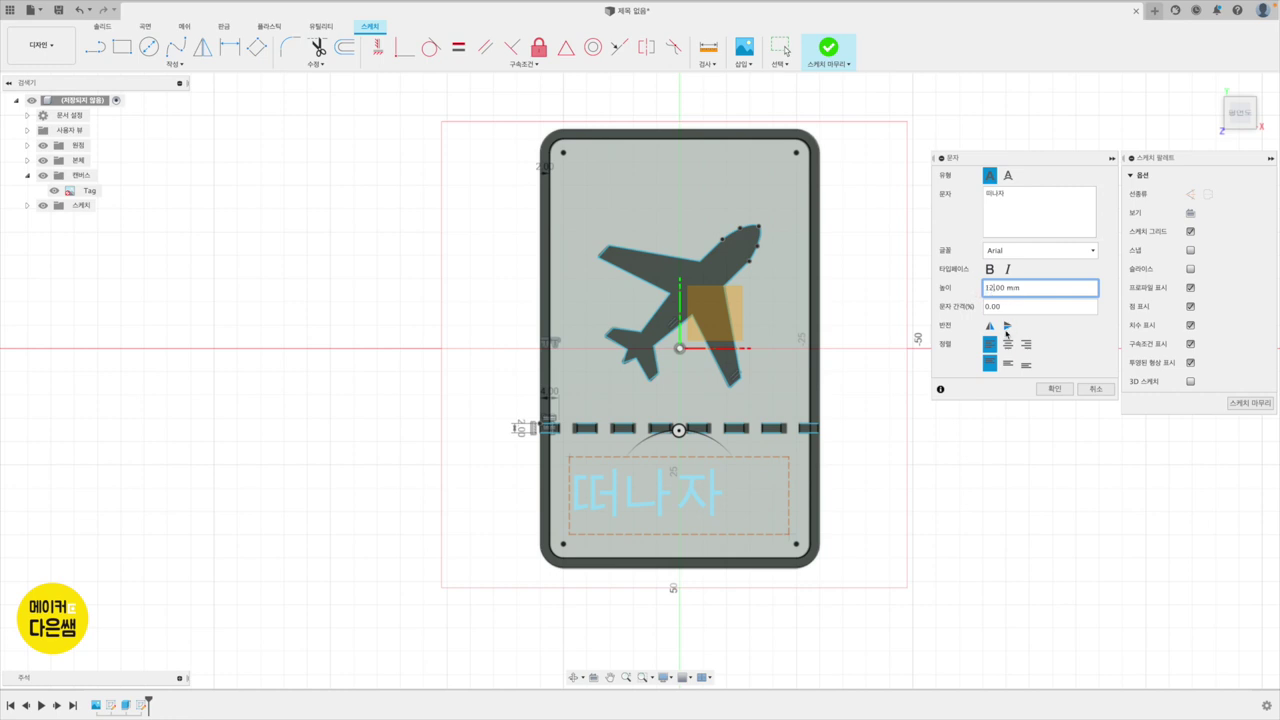
{"action": "key", "text": "Return"}
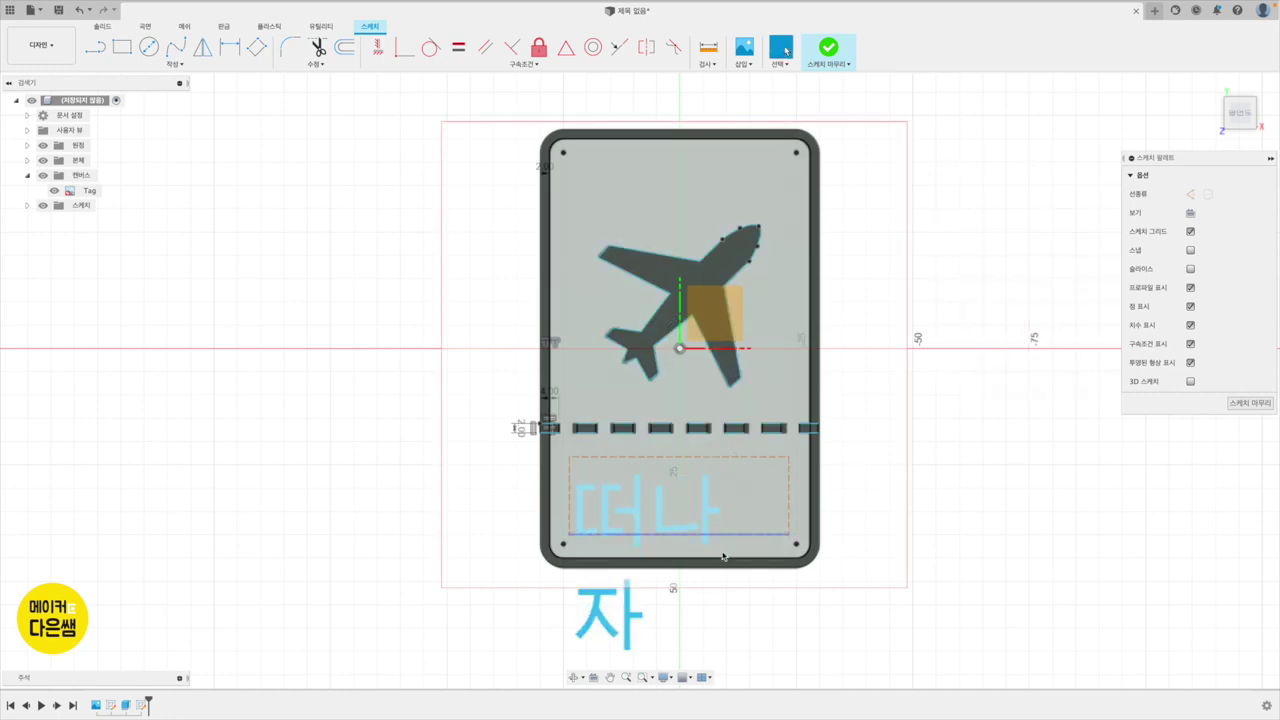
Step: Reduce the 떠나자 text height to 11 mm
{"action": "left_click", "coordinate": [633, 514]}
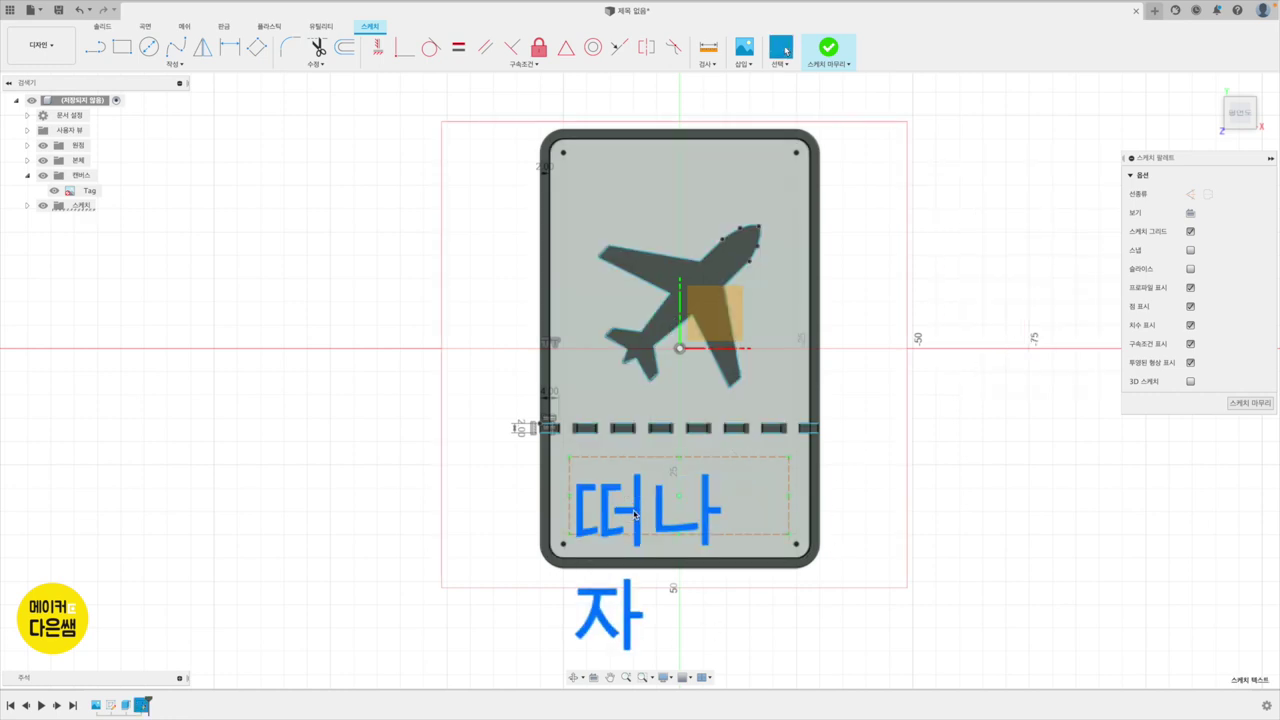
{"action": "double_click", "coordinate": [633, 514]}
{"action": "type", "text": "11"}
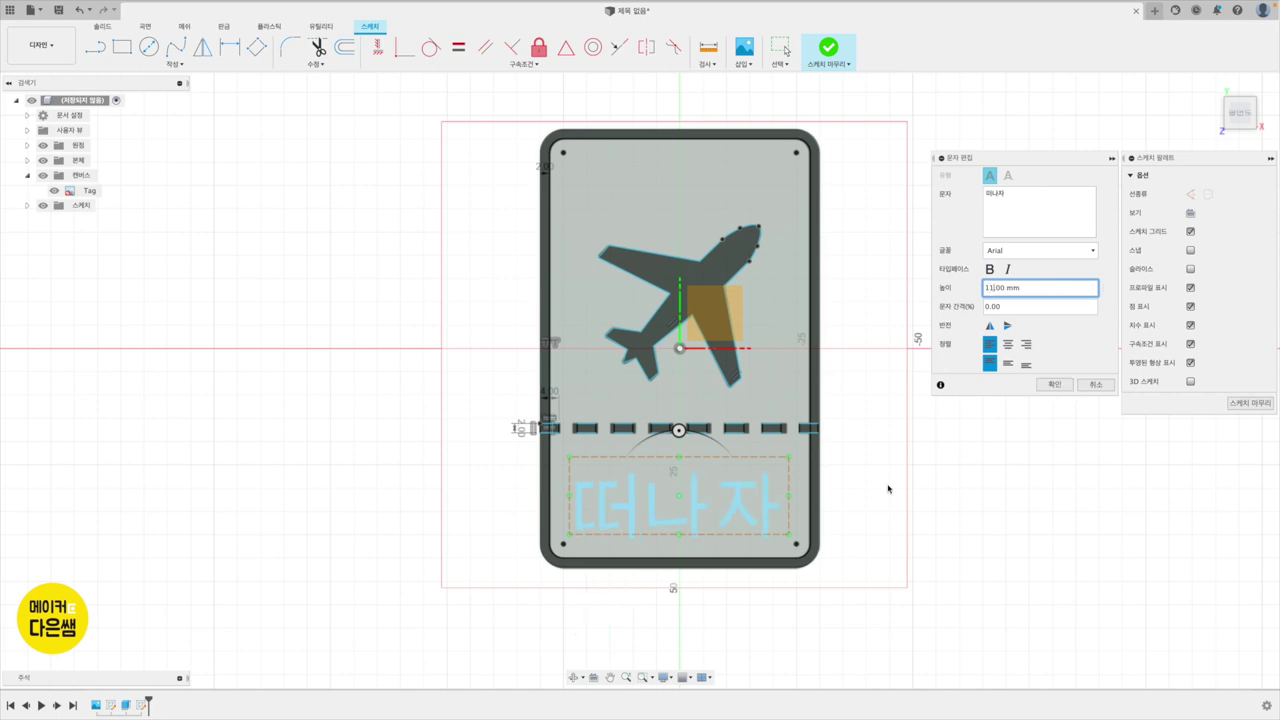
{"action": "left_click", "coordinate": [1054, 384]}
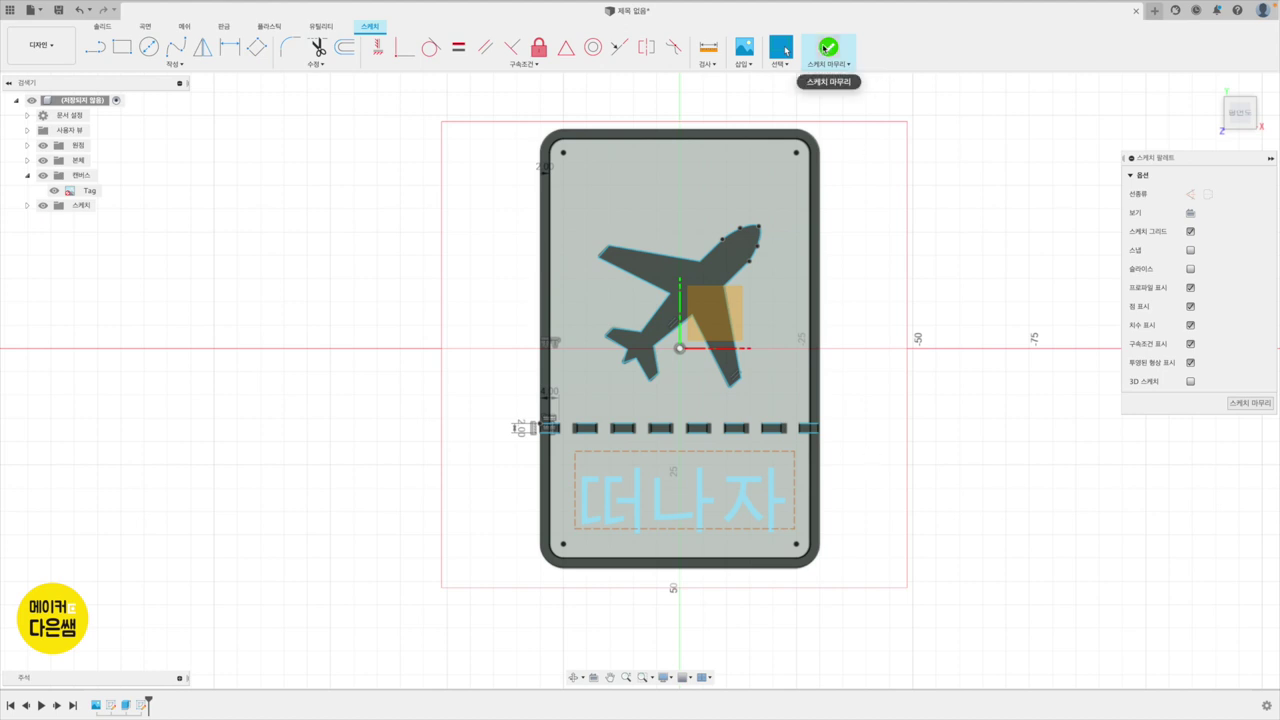
Step: Finish the sketch and select the border rim and all dash profiles for extrusion
{"action": "left_click", "coordinate": [824, 48]}
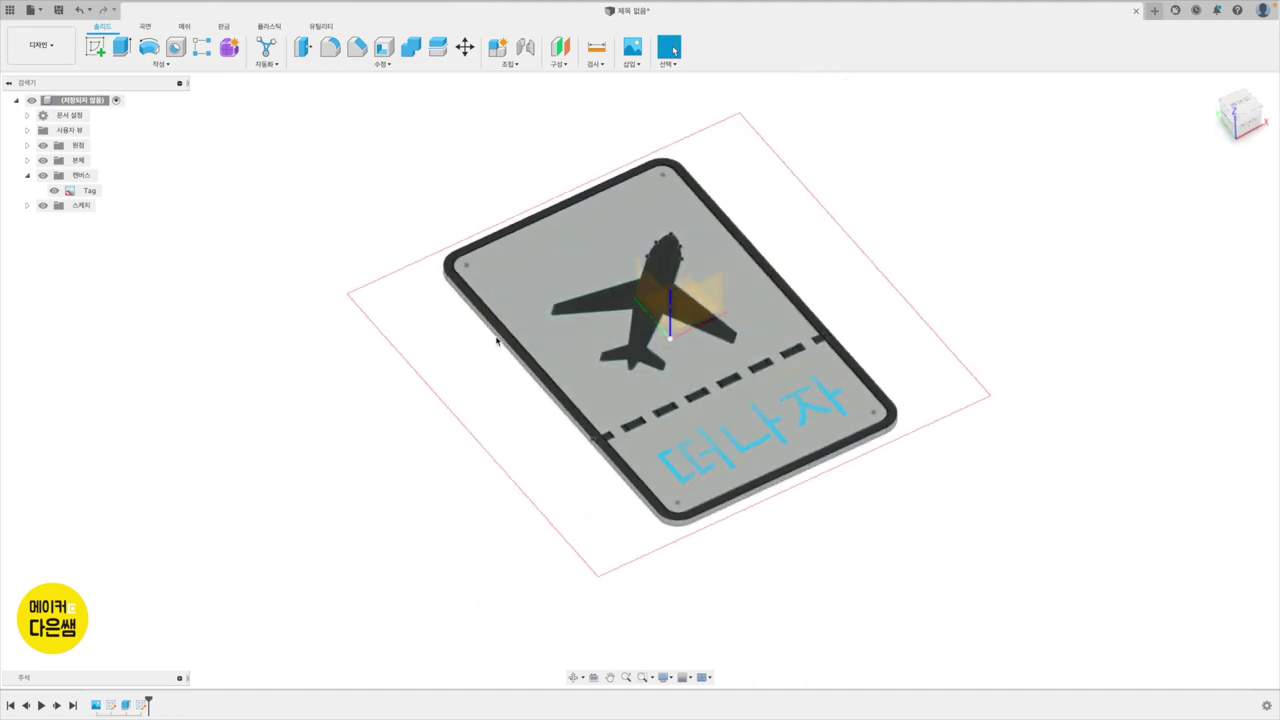
{"action": "left_click", "coordinate": [121, 47]}
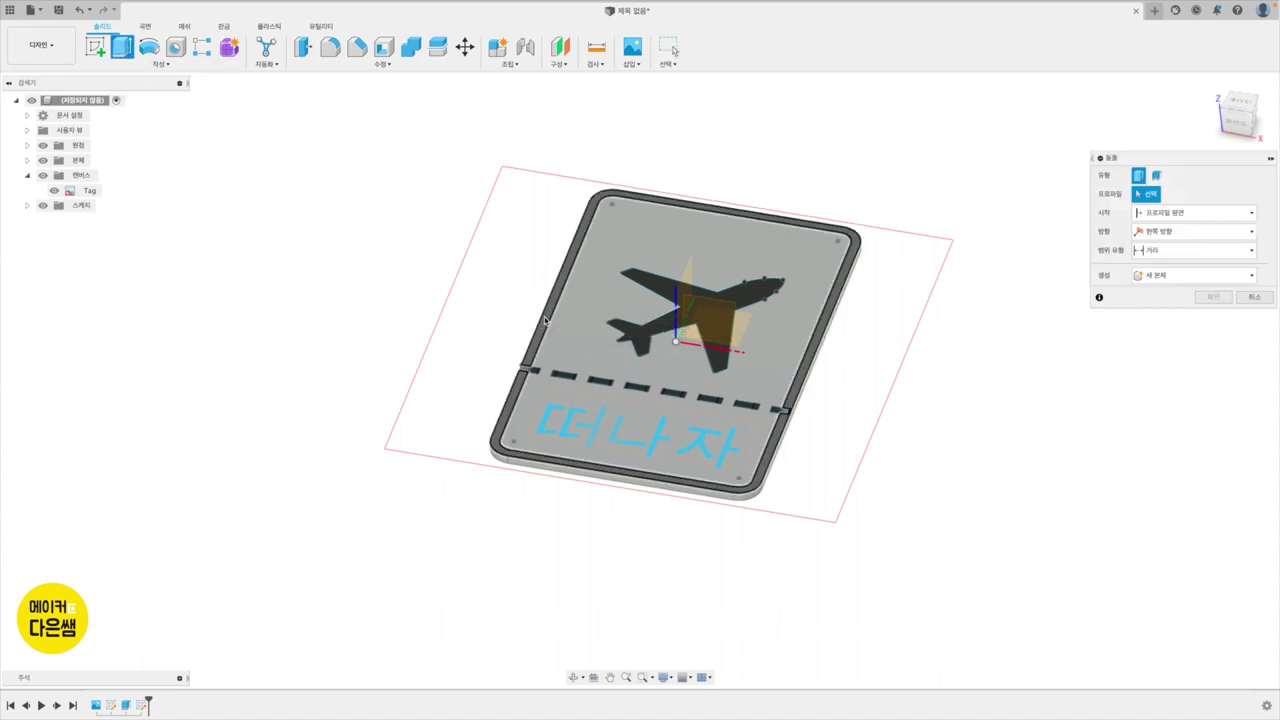
{"action": "left_click", "coordinate": [545, 320]}
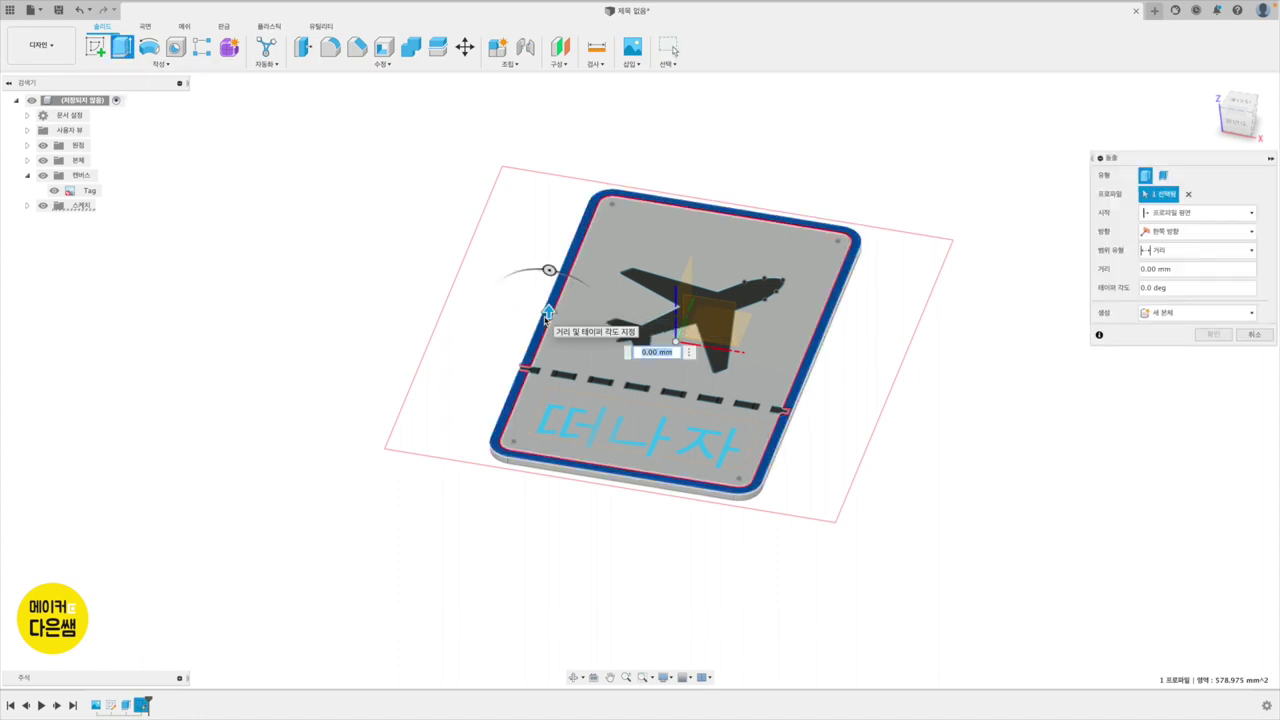
{"action": "left_click", "coordinate": [527, 371]}
{"action": "left_click", "coordinate": [534, 370]}
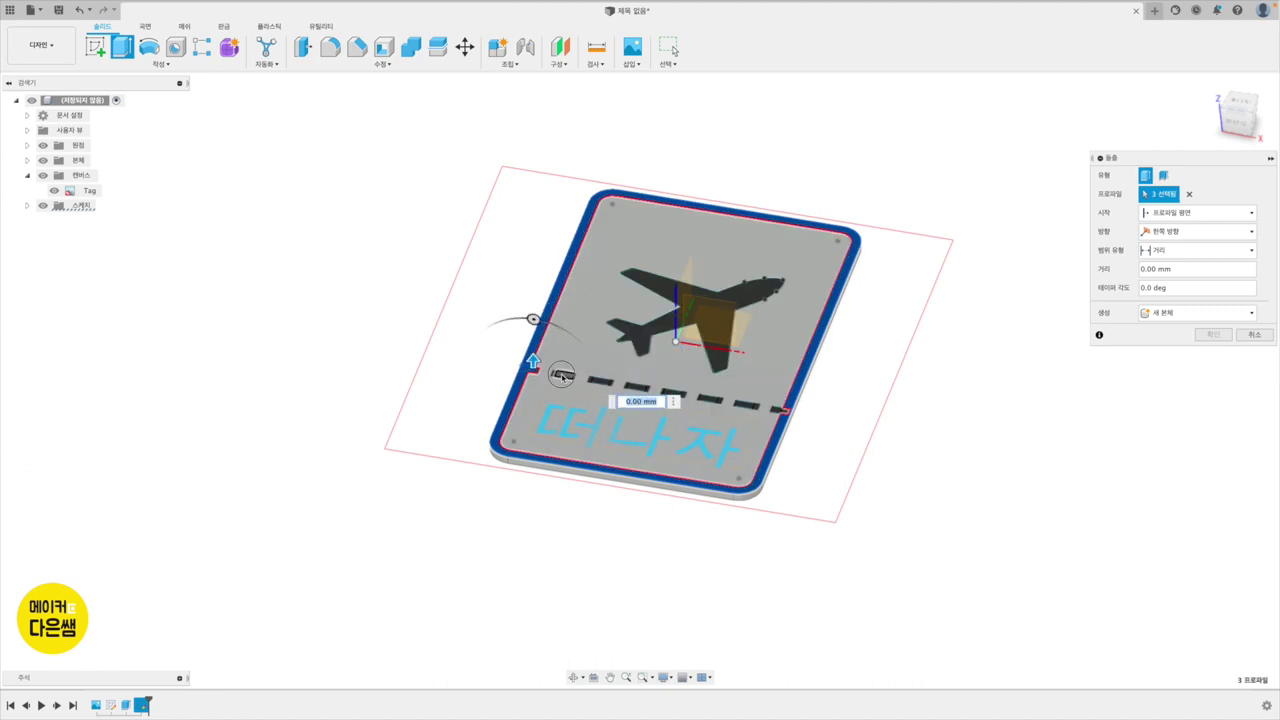
{"action": "left_click", "coordinate": [563, 375]}
{"action": "left_click", "coordinate": [600, 378]}
{"action": "left_click", "coordinate": [636, 386]}
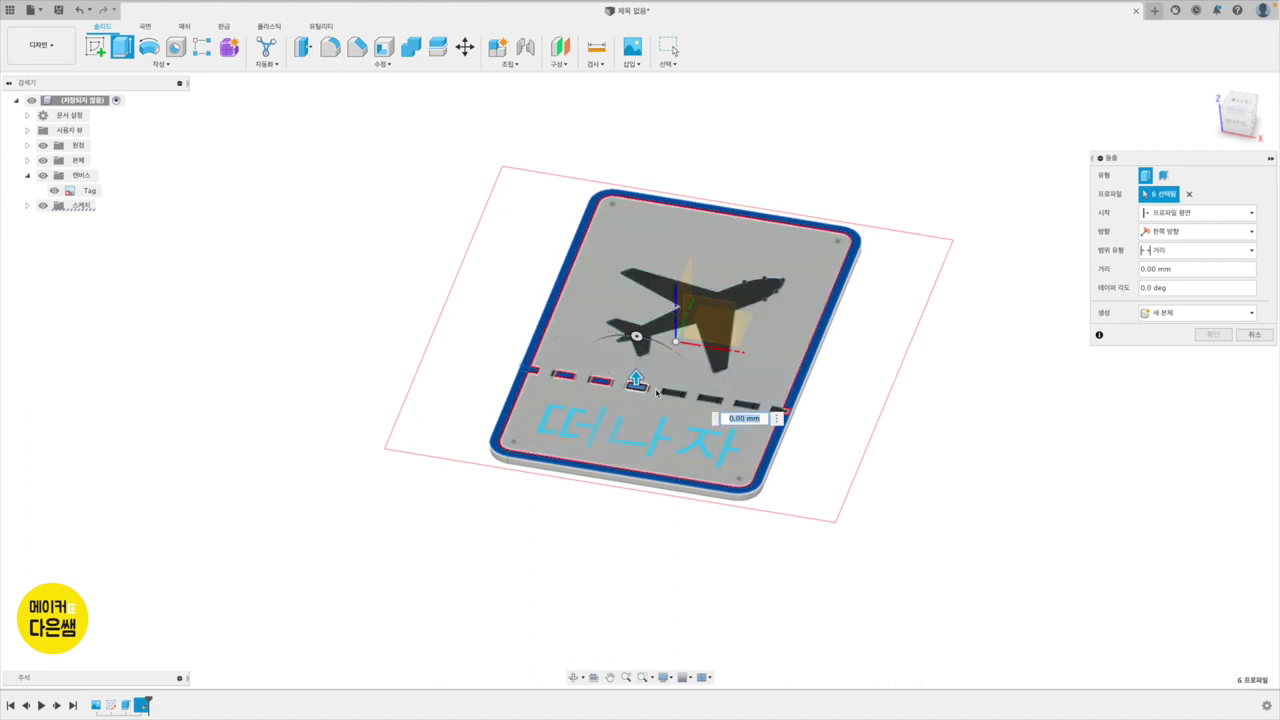
{"action": "left_click", "coordinate": [672, 391]}
{"action": "left_click", "coordinate": [708, 400]}
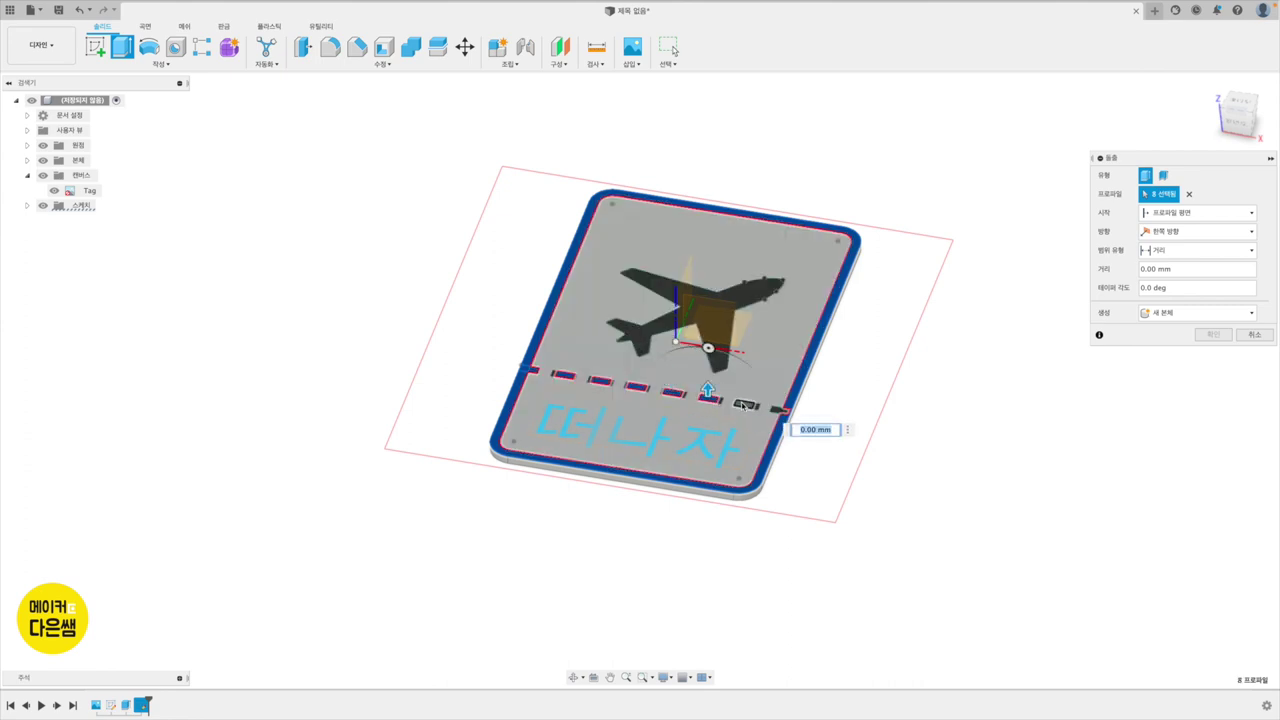
{"action": "left_click", "coordinate": [745, 404]}
{"action": "left_click", "coordinate": [777, 410]}
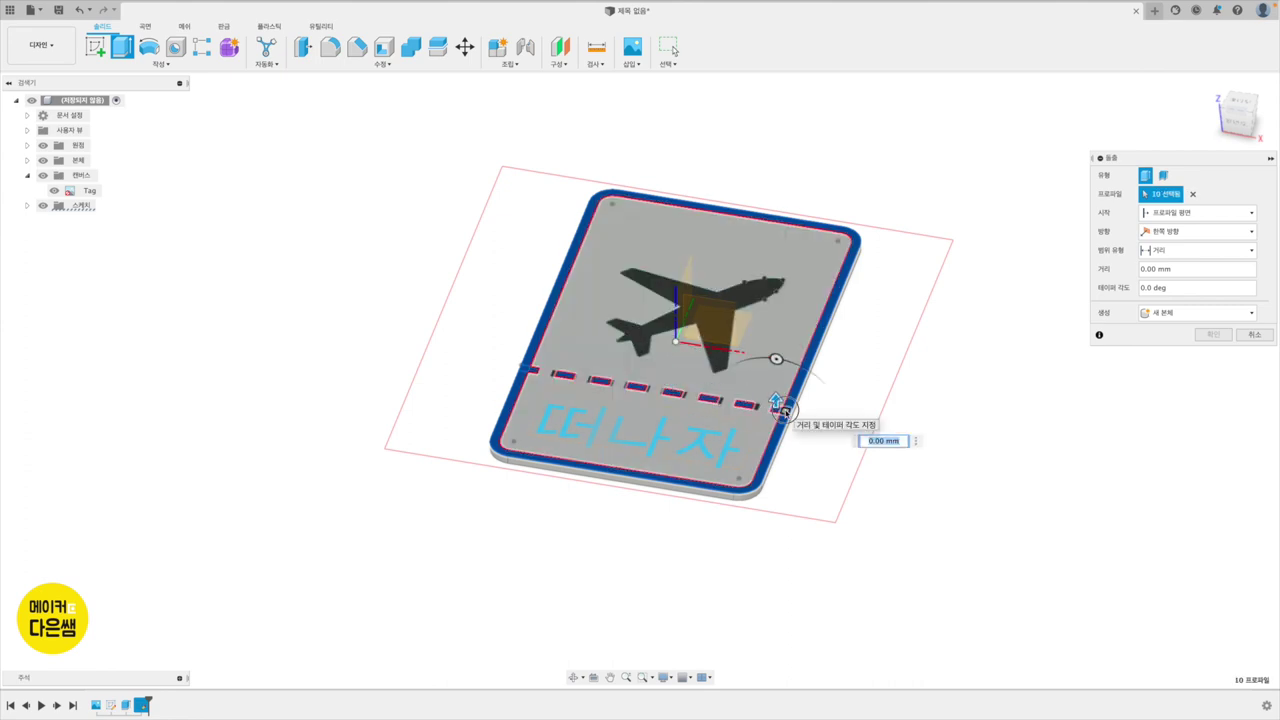
Step: Add the 떠나자 text and airplane profiles and extrude everything 2 mm
{"action": "left_click", "coordinate": [713, 430]}
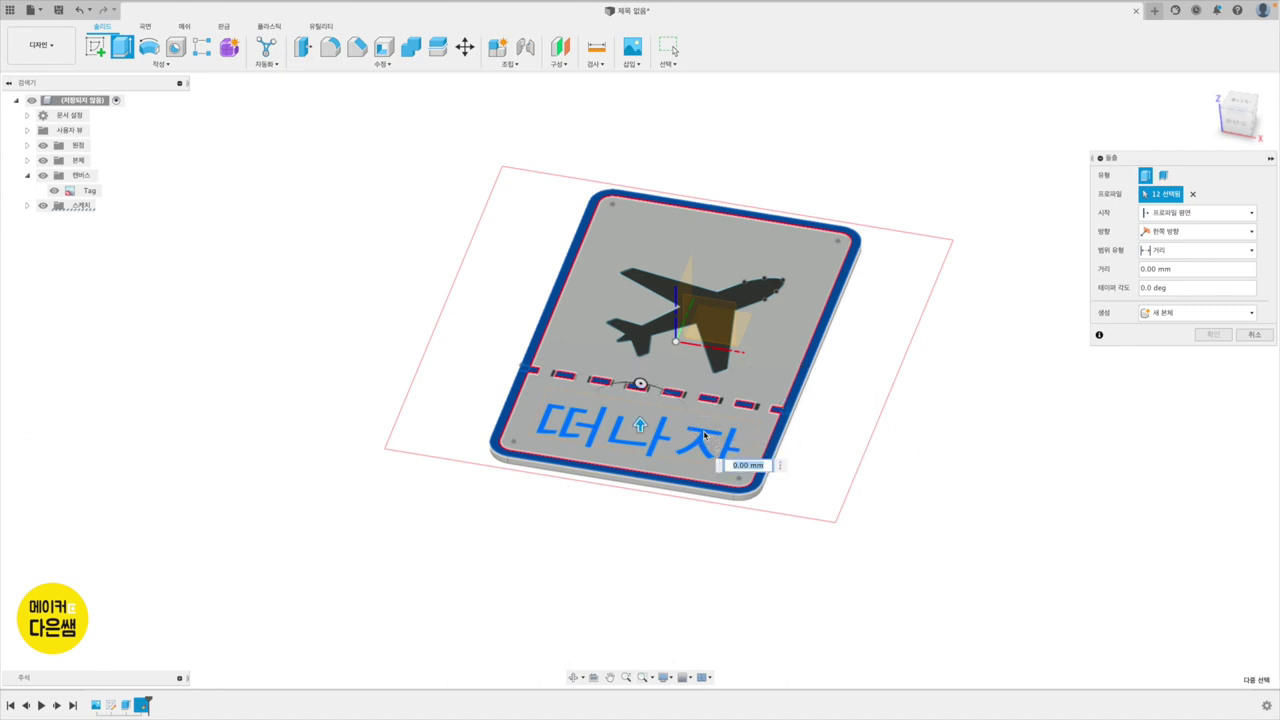
{"action": "left_click", "coordinate": [713, 330]}
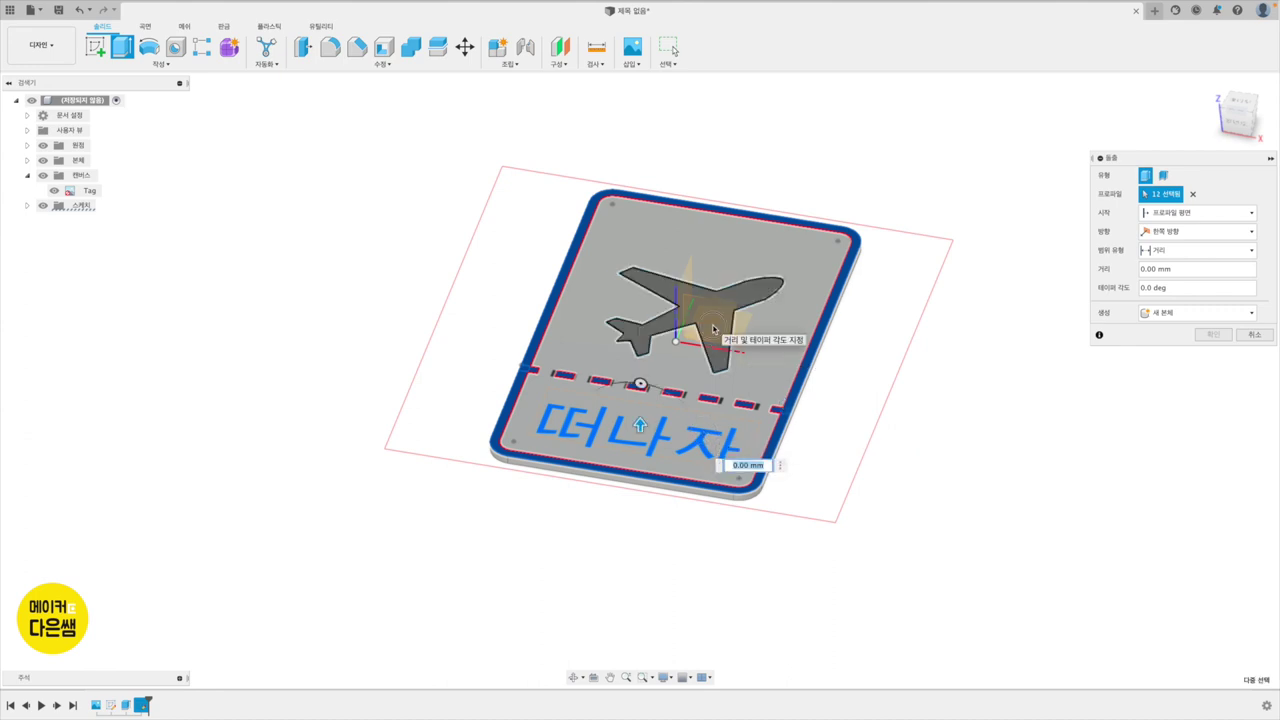
{"action": "left_click", "coordinate": [713, 330]}
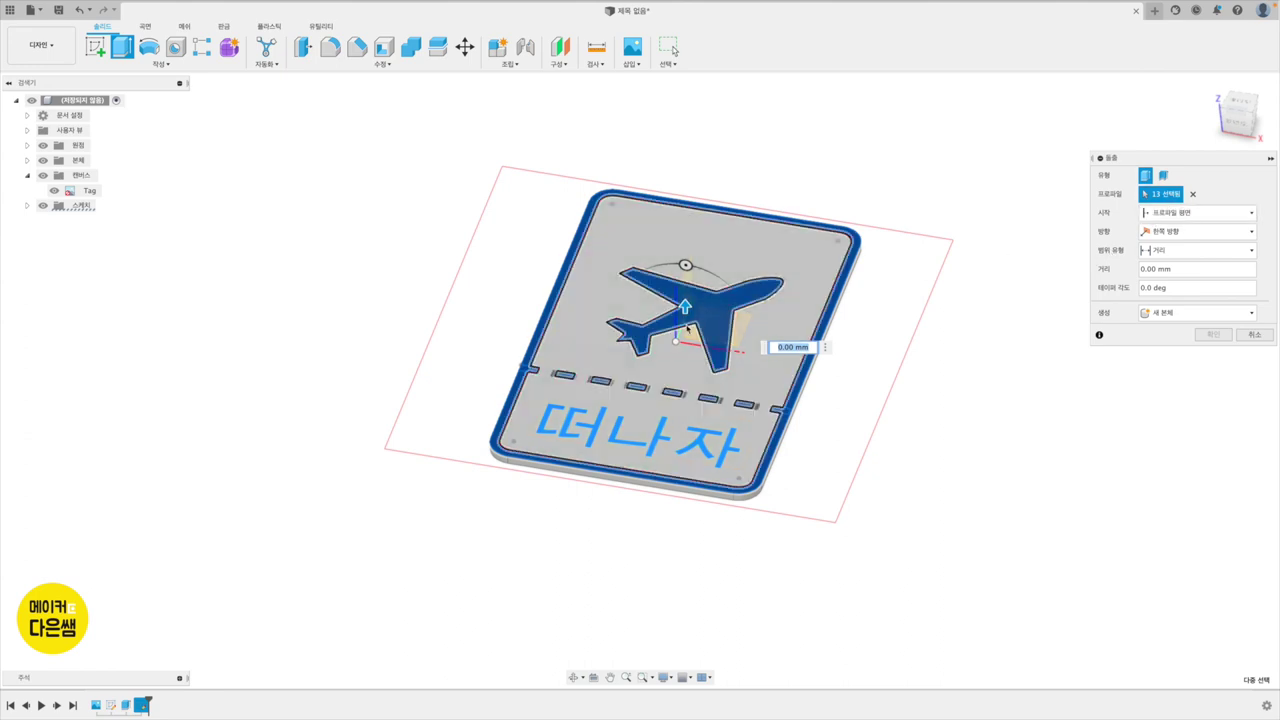
{"action": "left_click", "coordinate": [1145, 270]}
{"action": "type", "text": "2"}
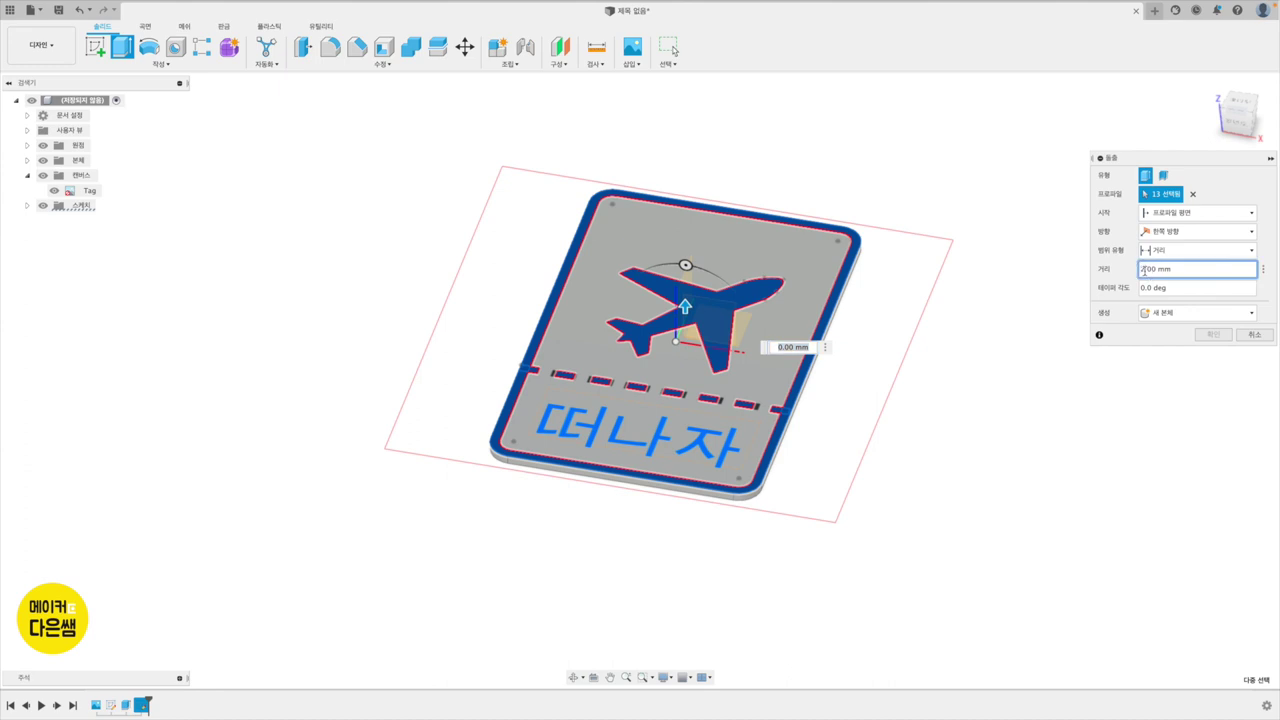
{"action": "key", "text": "Return"}
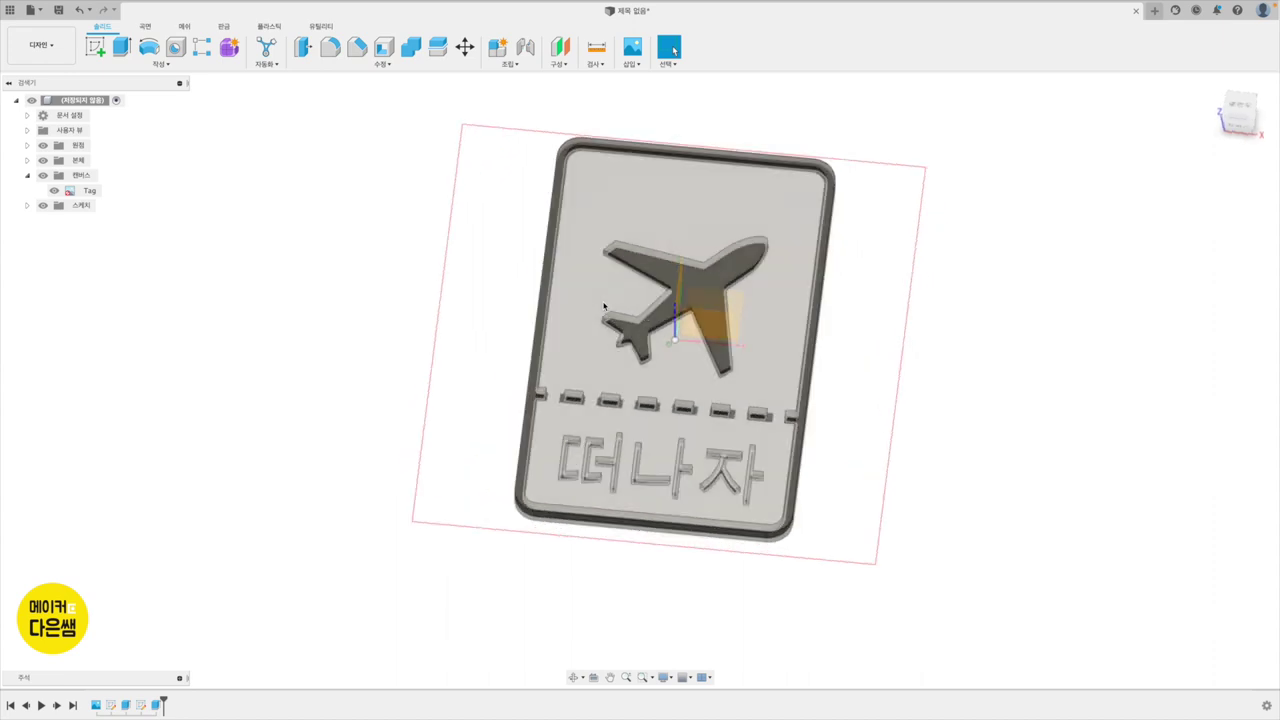
Step: Orbit to inspect the raised details and begin a new sketch
{"action": "middle_click_drag", "start_coordinate": [603, 306], "coordinate": [900, 347], "text": "shift"}
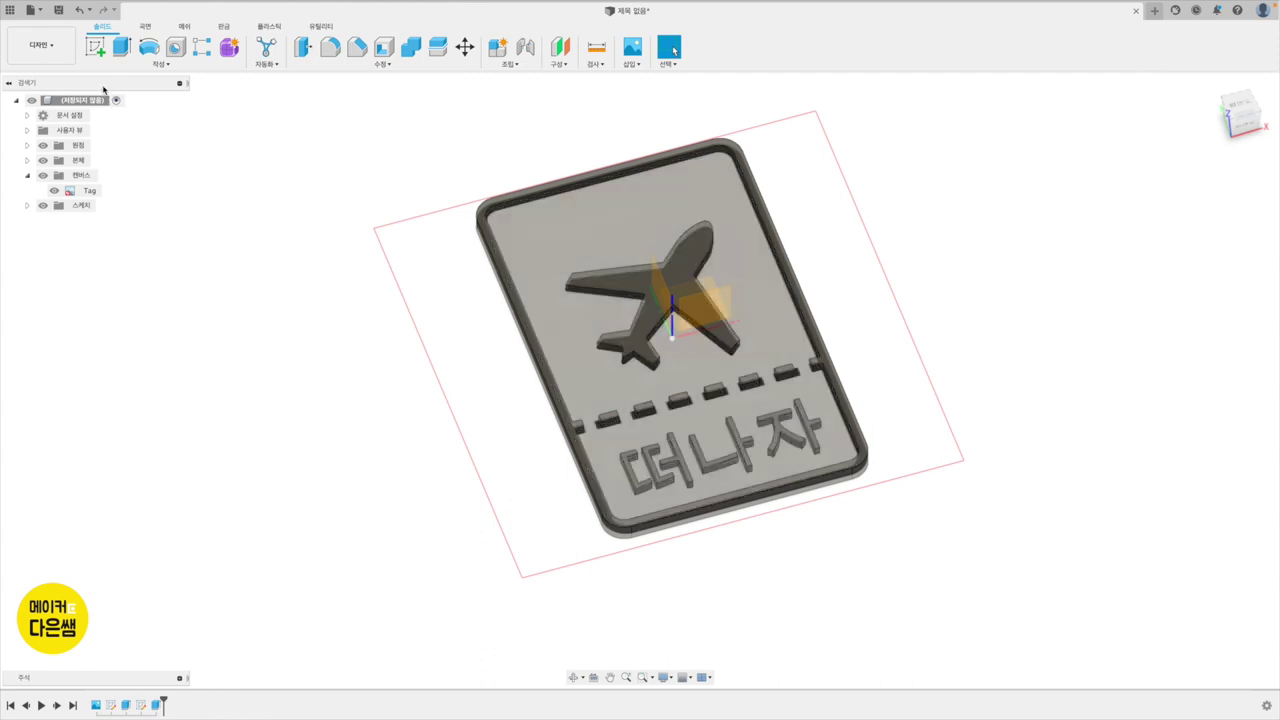
{"action": "left_click", "coordinate": [95, 47]}
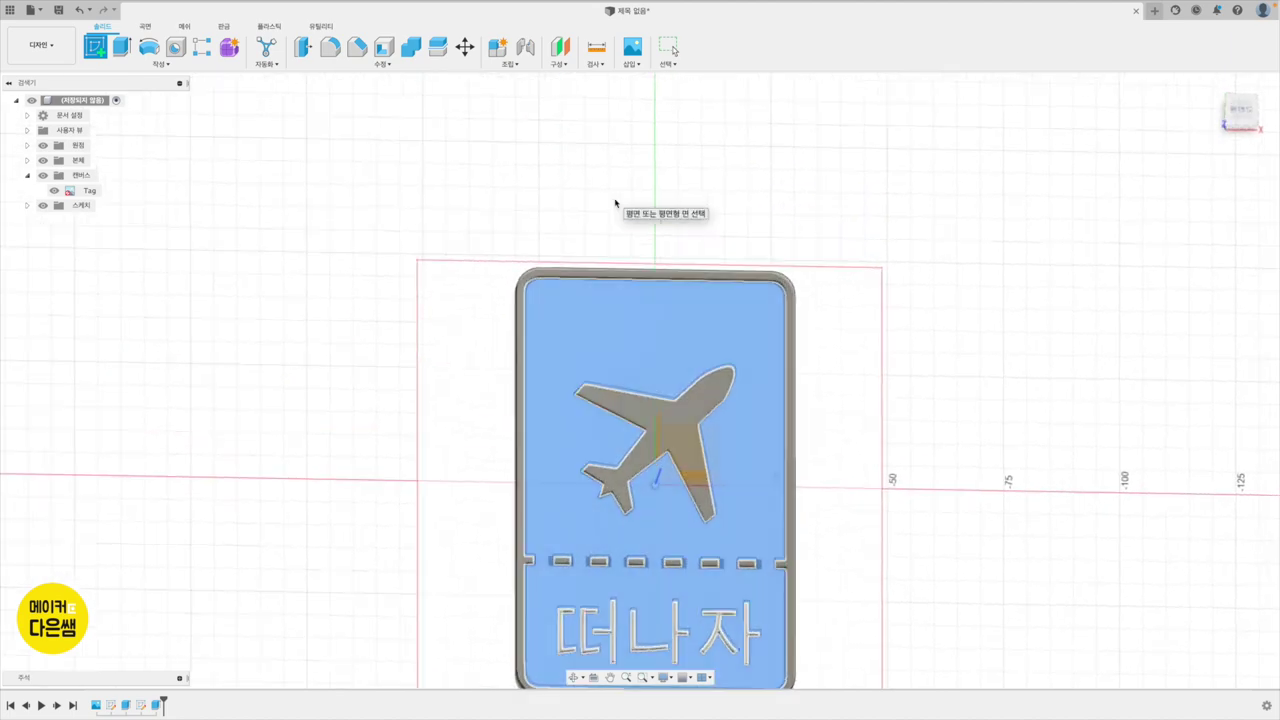
Step: Sketch a 4 mm wide center-to-center slot on the tag face near its top edge
{"action": "left_click", "coordinate": [615, 203]}
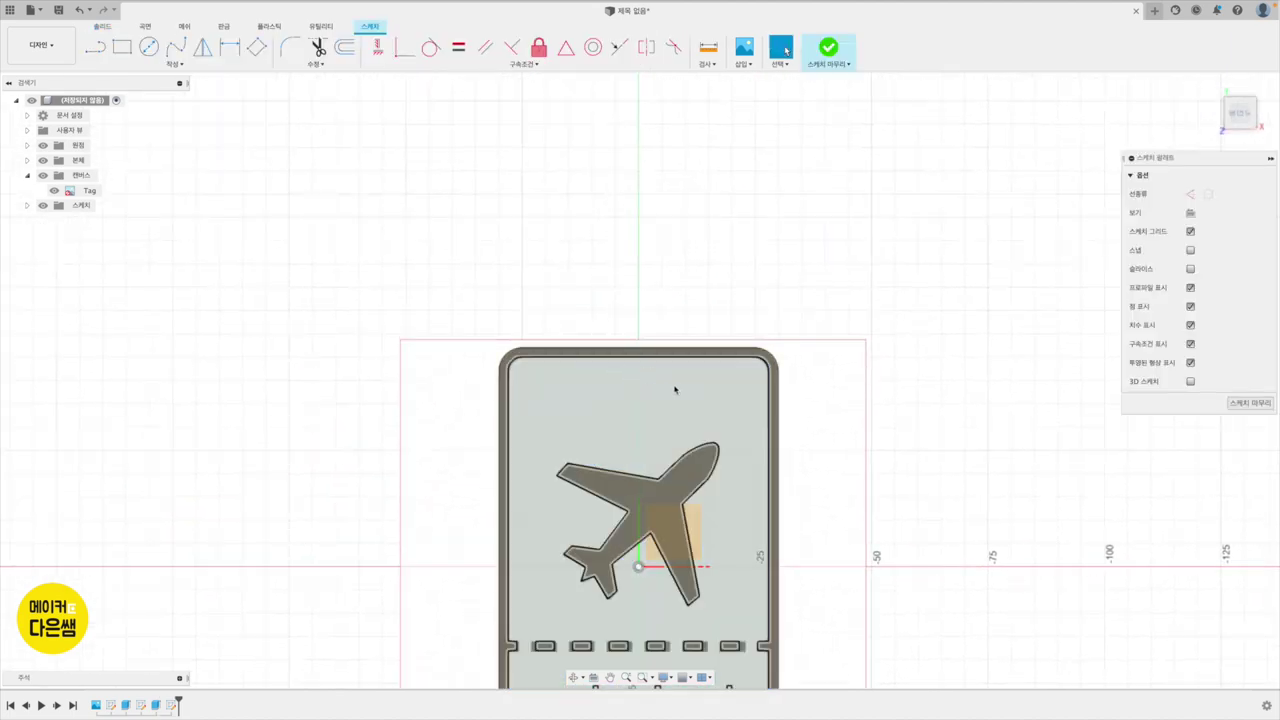
{"action": "left_click", "coordinate": [176, 64]}
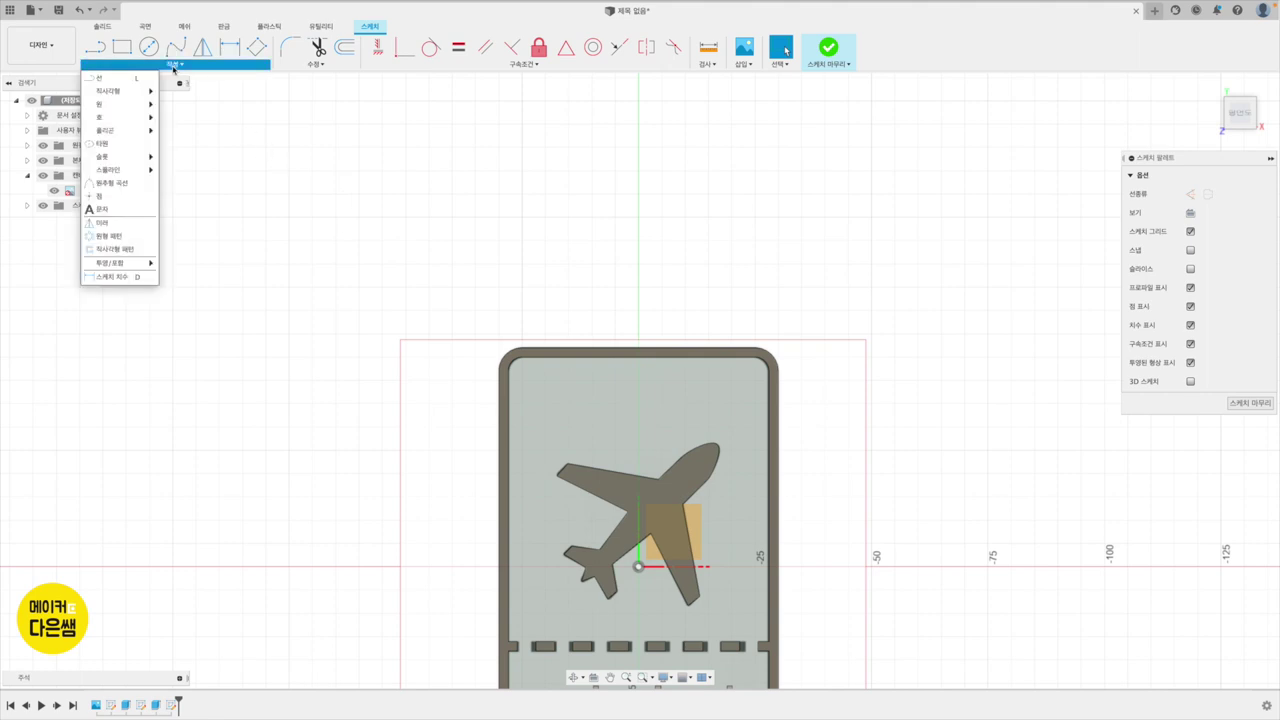
{"action": "mouse_move", "coordinate": [103, 157]}
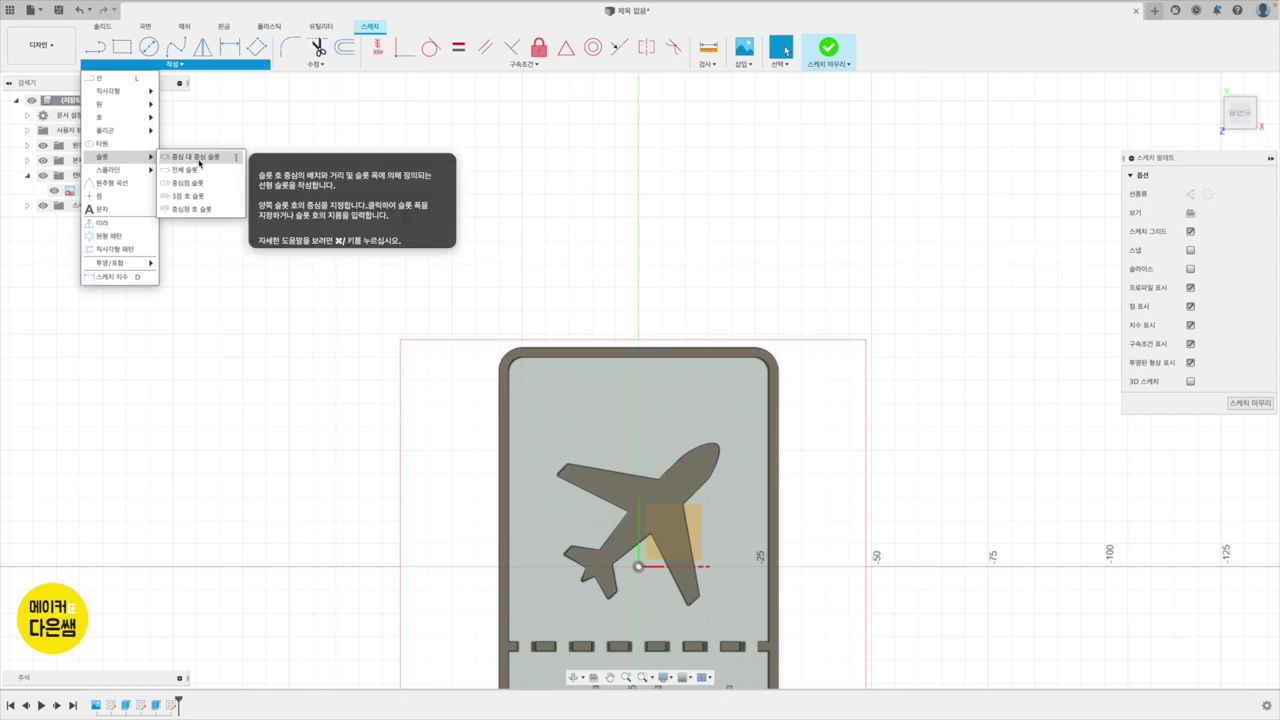
{"action": "left_click", "coordinate": [199, 163]}
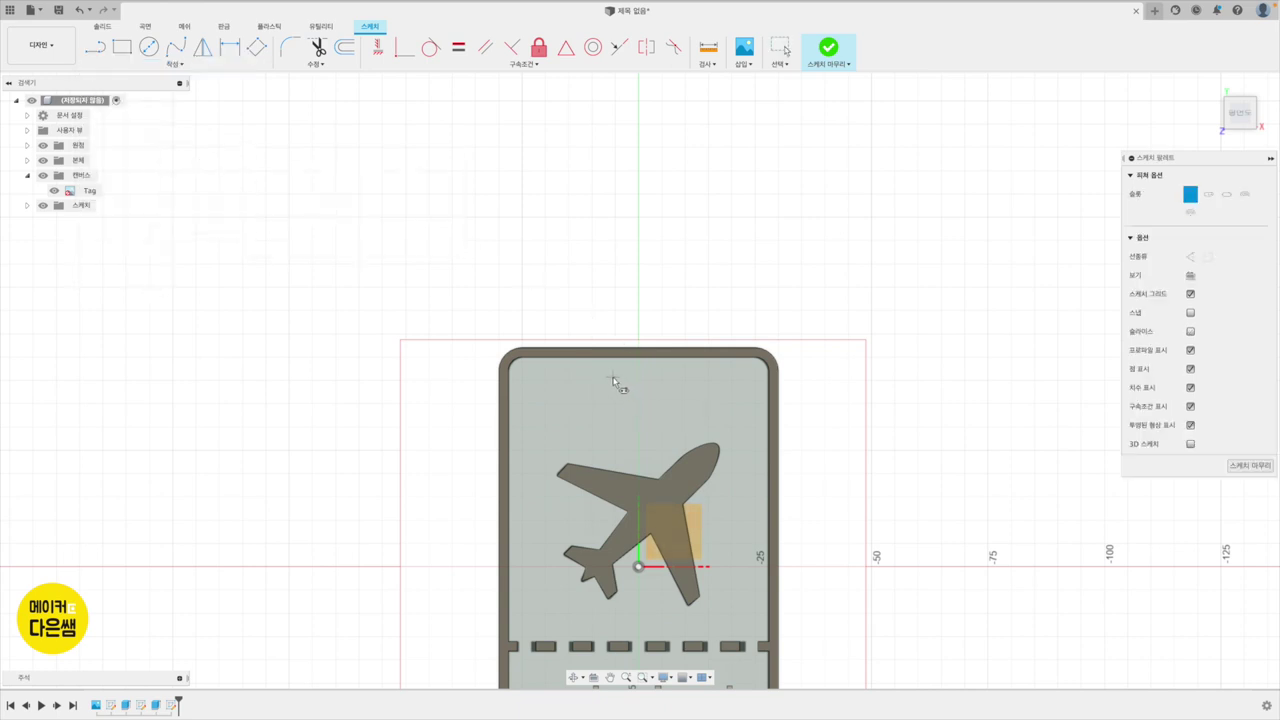
{"action": "left_click", "coordinate": [612, 377]}
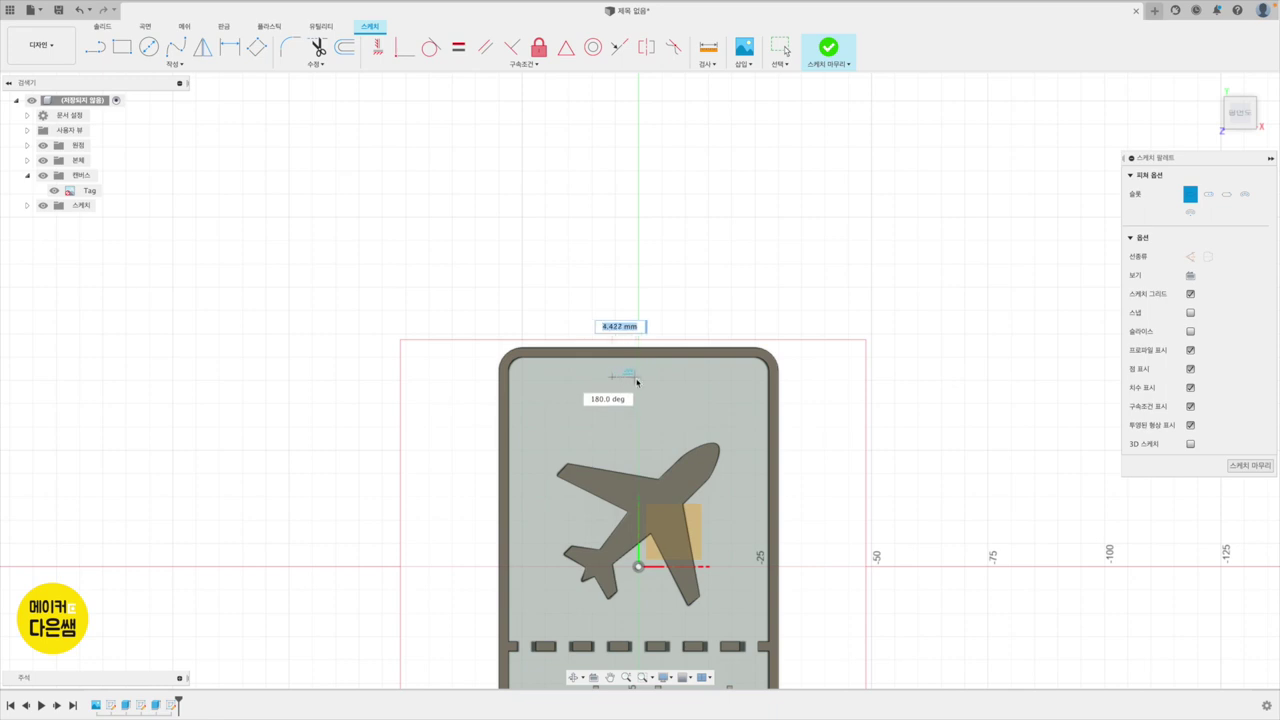
{"action": "left_click", "coordinate": [650, 377]}
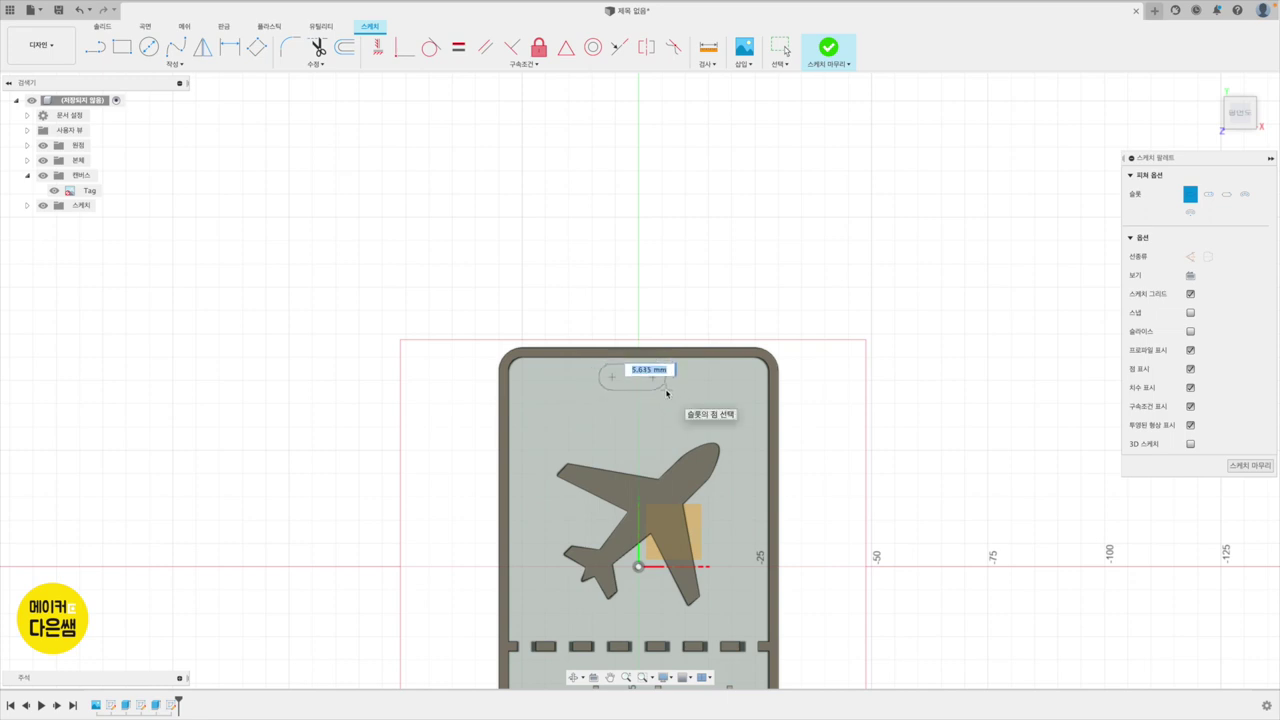
{"action": "type", "text": "4"}
{"action": "key", "text": "Return"}
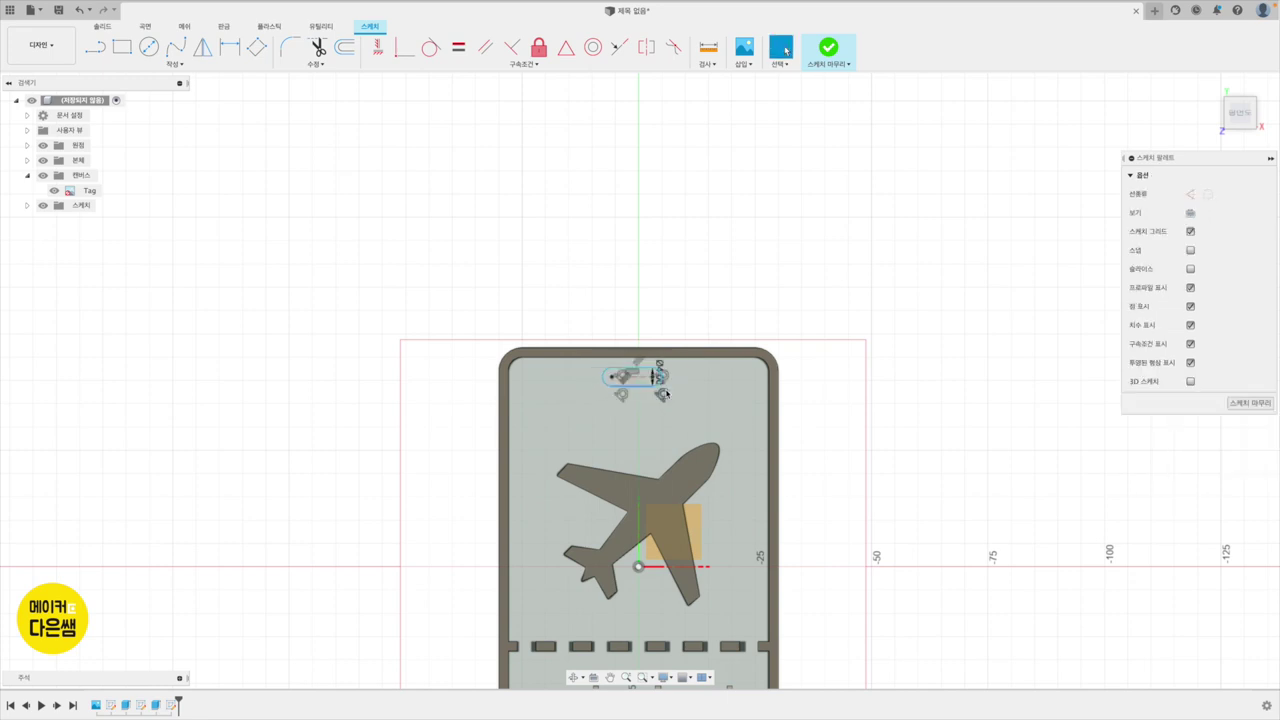
{"action": "scroll", "coordinate": [665, 395], "scroll_direction": "up", "scroll_amount": 1}
{"action": "scroll", "coordinate": [665, 395], "scroll_direction": "up", "scroll_amount": 1}
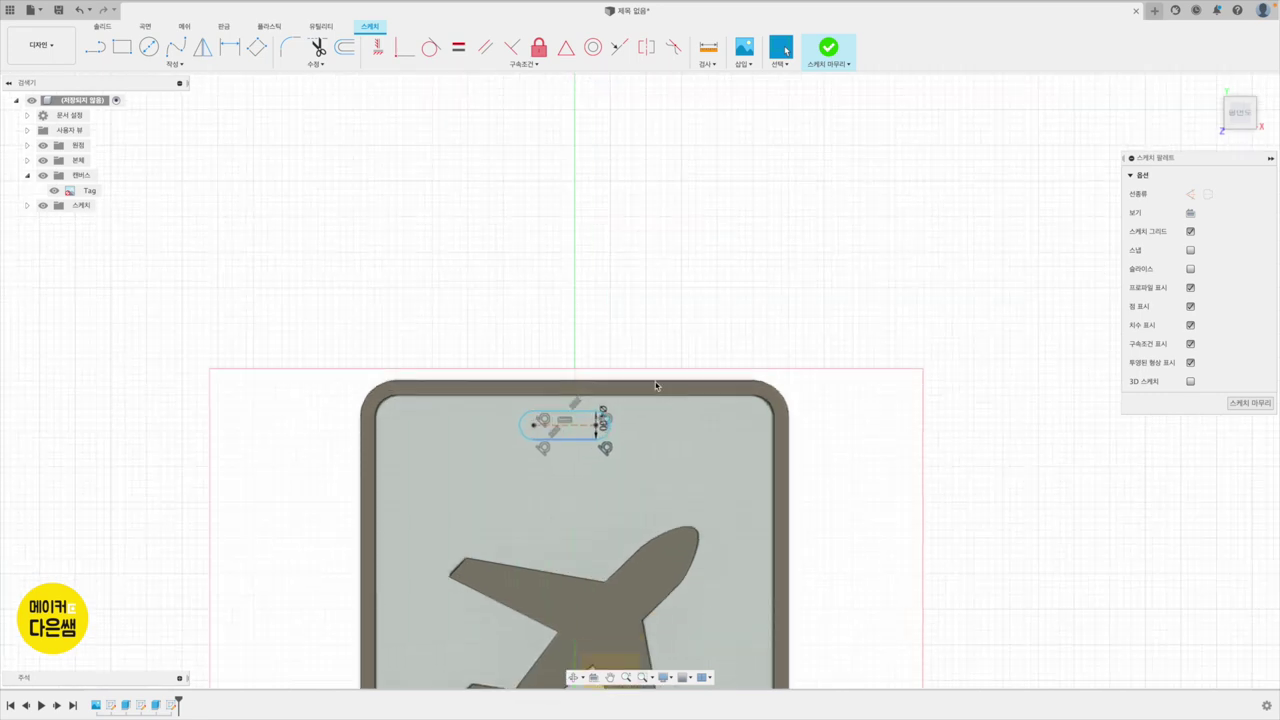
Step: Dimension the slot's length to 10 mm
{"action": "left_click", "coordinate": [231, 47]}
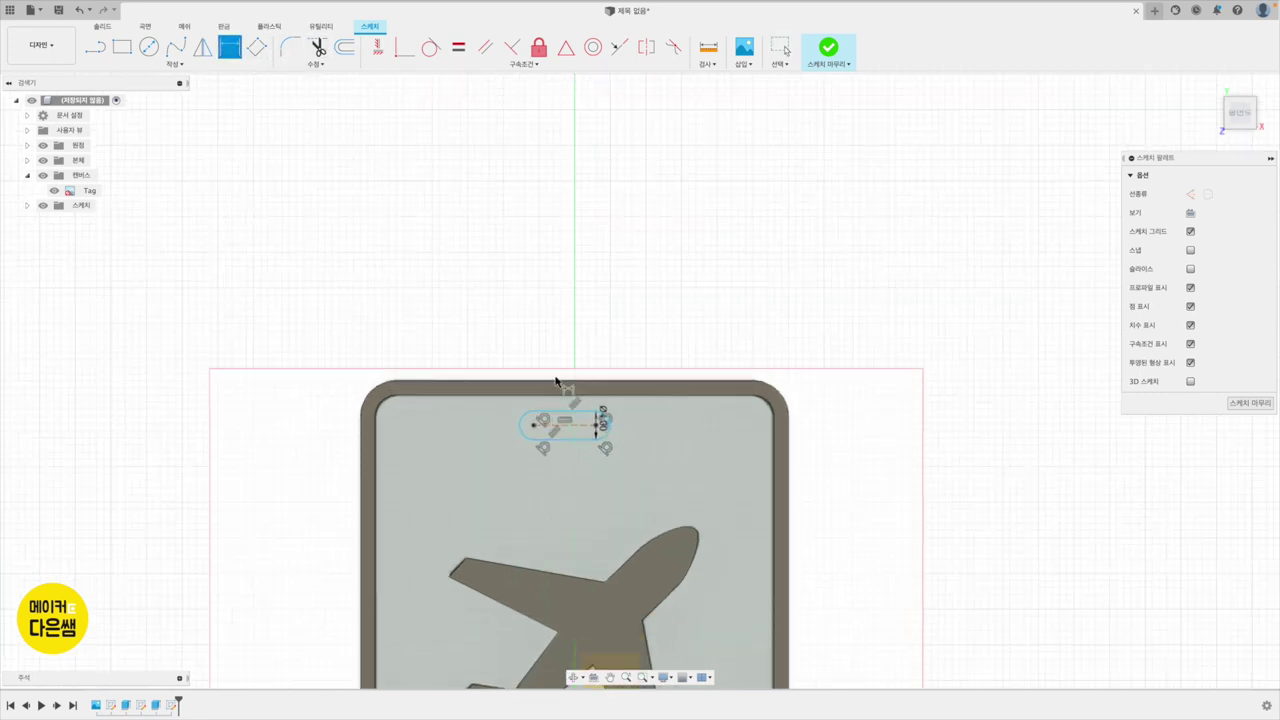
{"action": "left_click", "coordinate": [558, 426]}
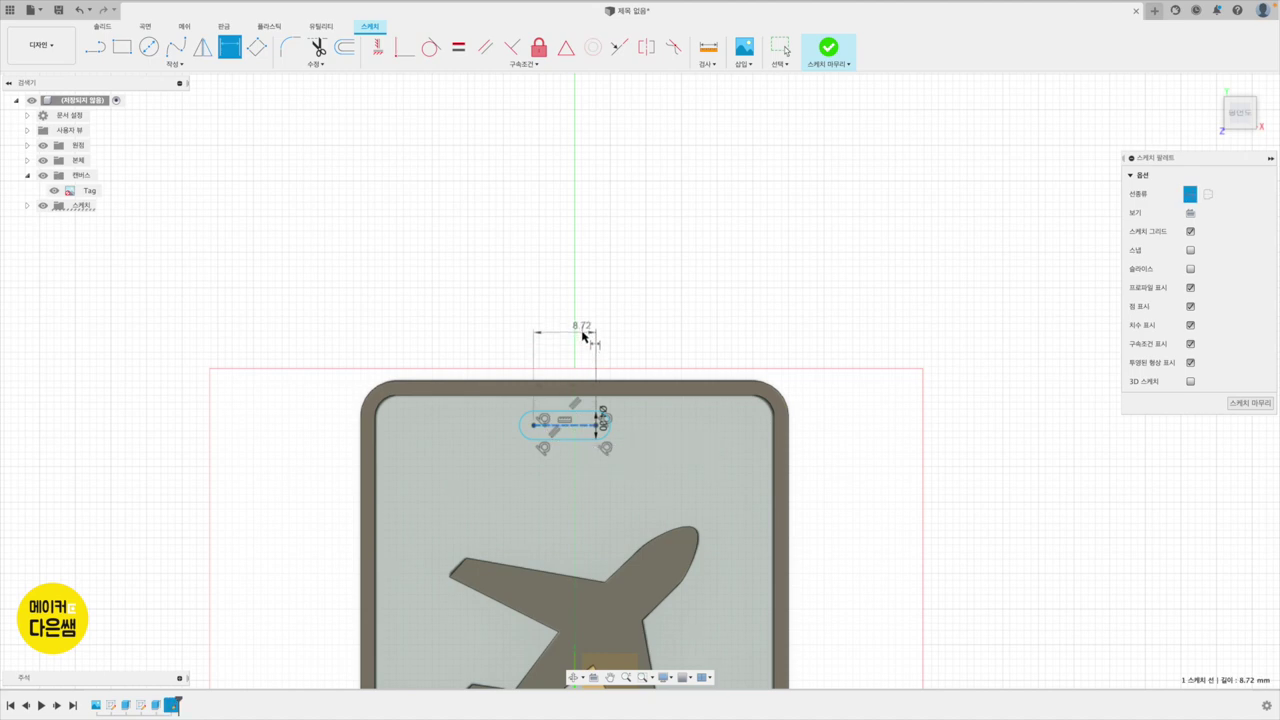
{"action": "left_click", "coordinate": [576, 339]}
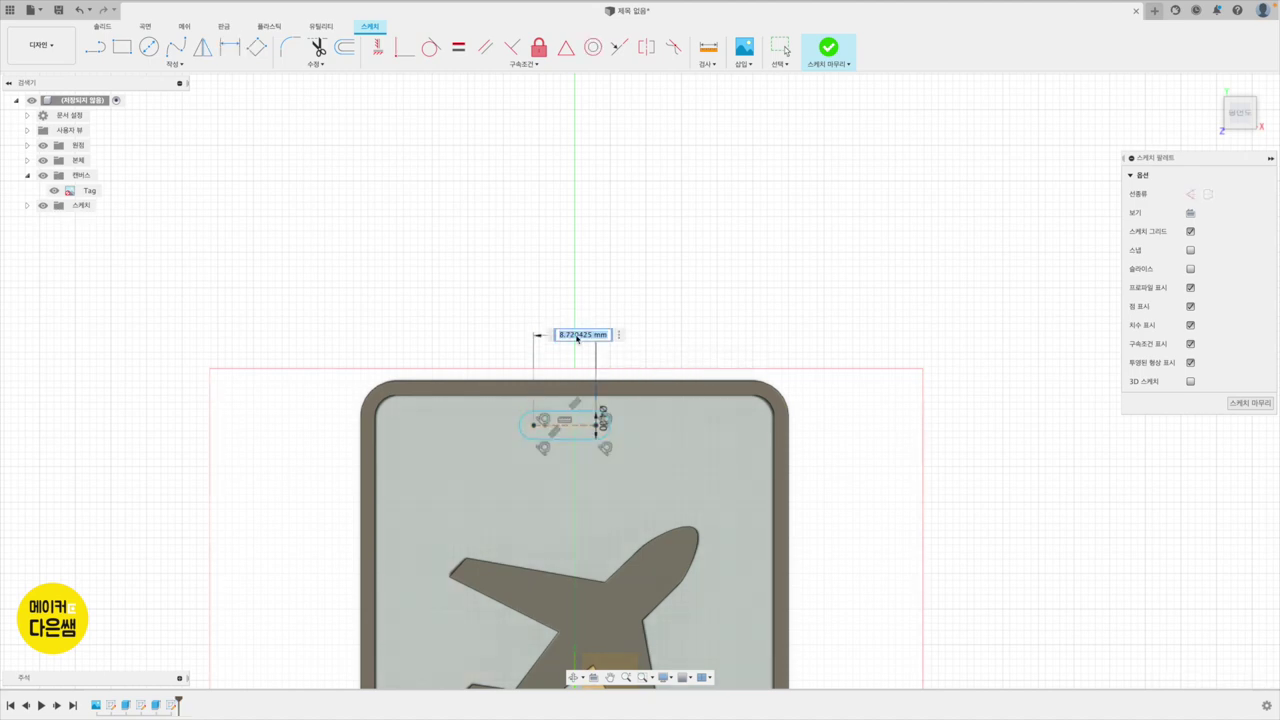
{"action": "type", "text": "10"}
{"action": "key", "text": "Return"}
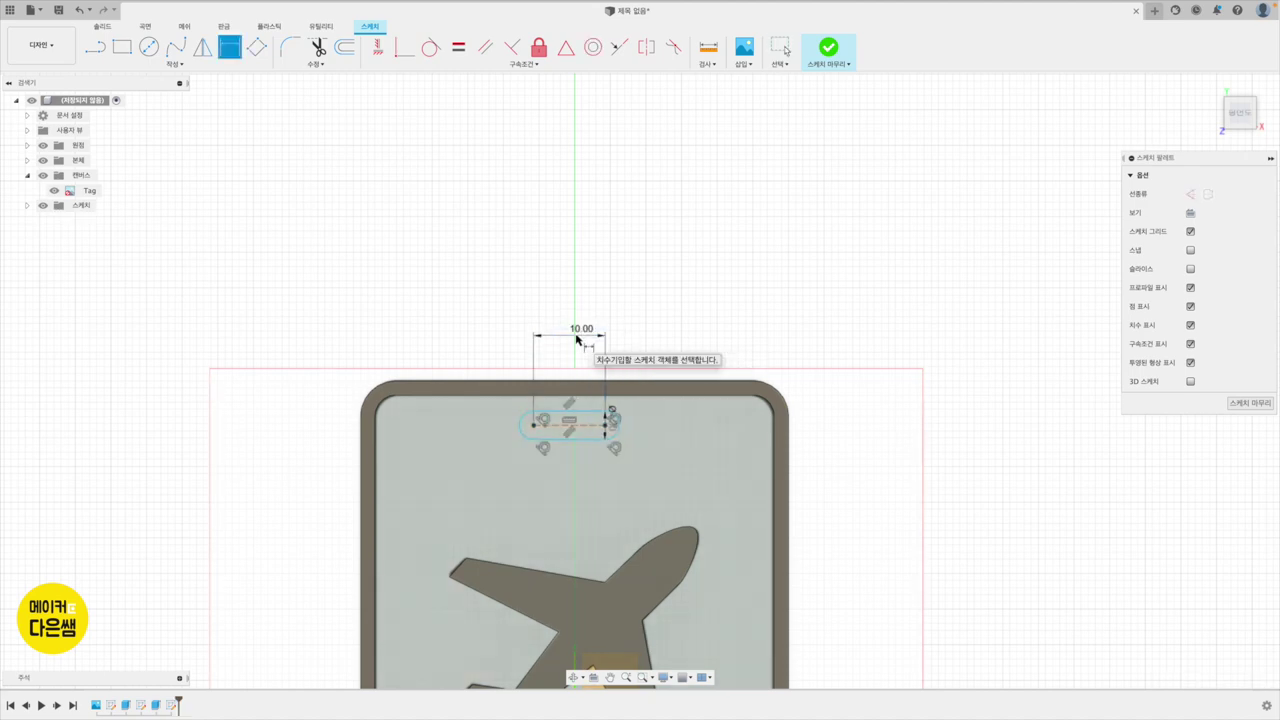
Step: Set a 5 mm horizontal offset from the origin to the slot's left centre point
{"action": "scroll", "coordinate": [640, 320], "scroll_direction": "down", "scroll_amount": 2}
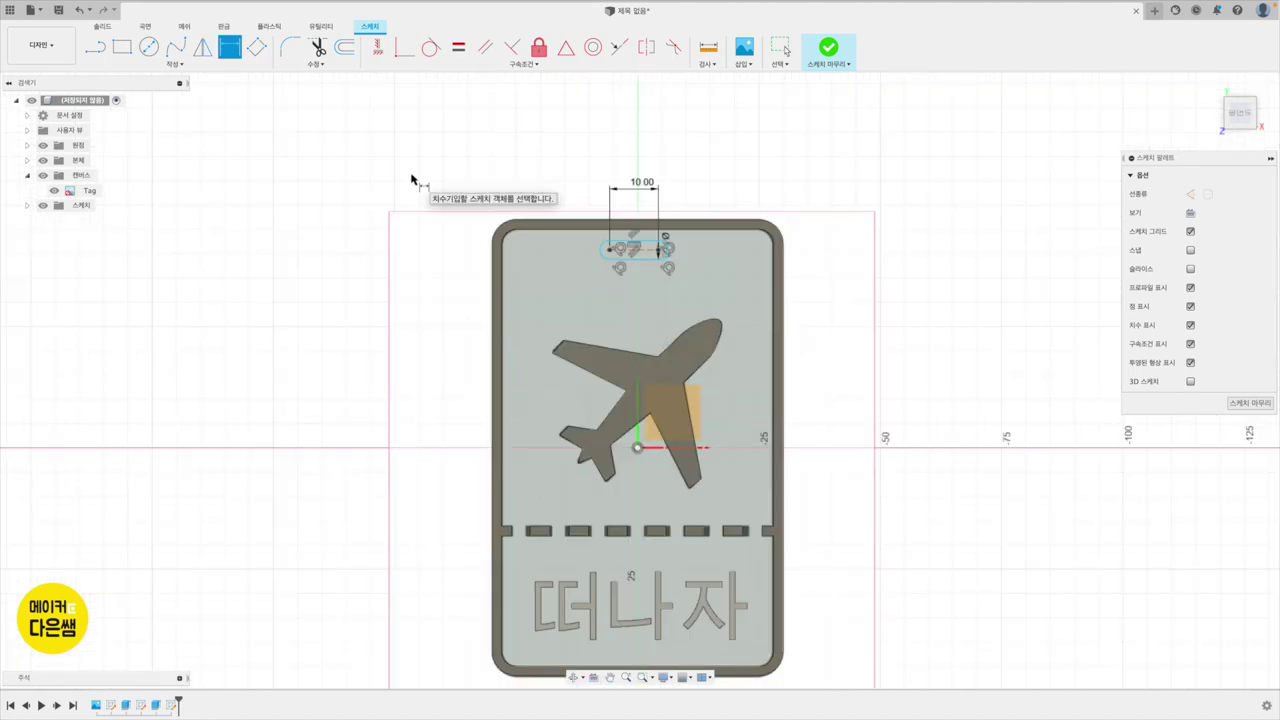
{"action": "left_click", "coordinate": [637, 447]}
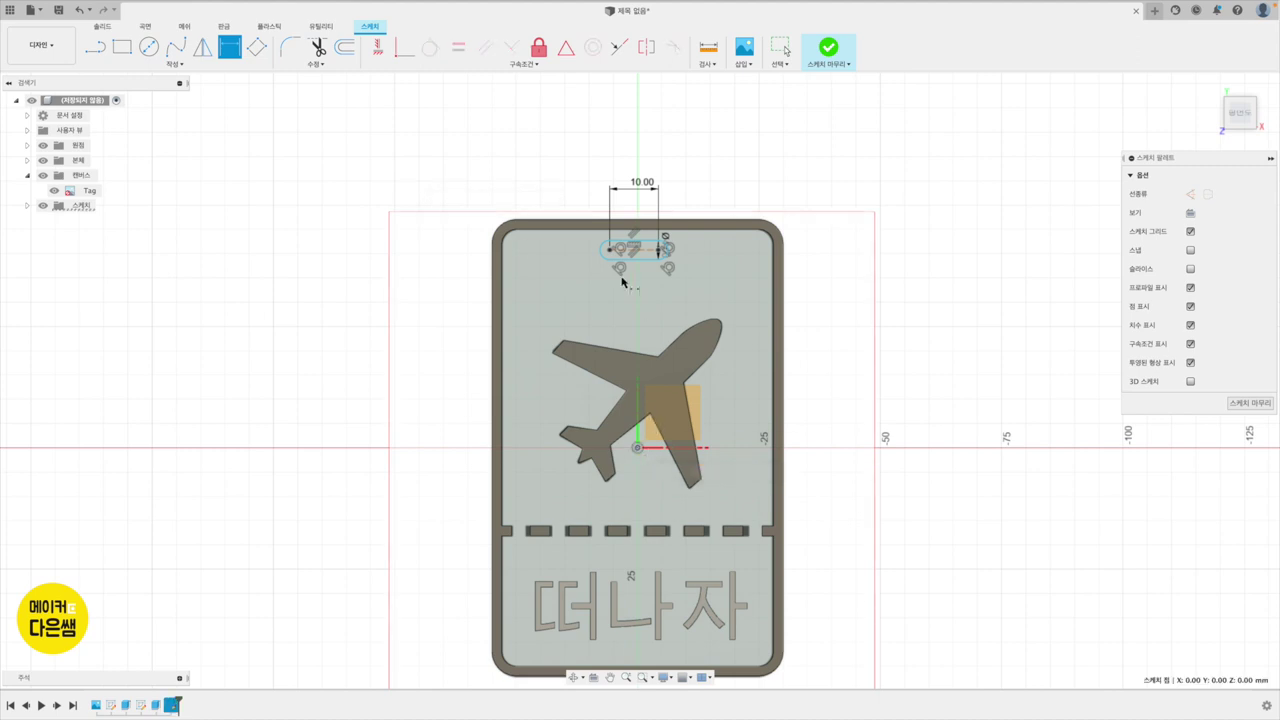
{"action": "left_click", "coordinate": [611, 249]}
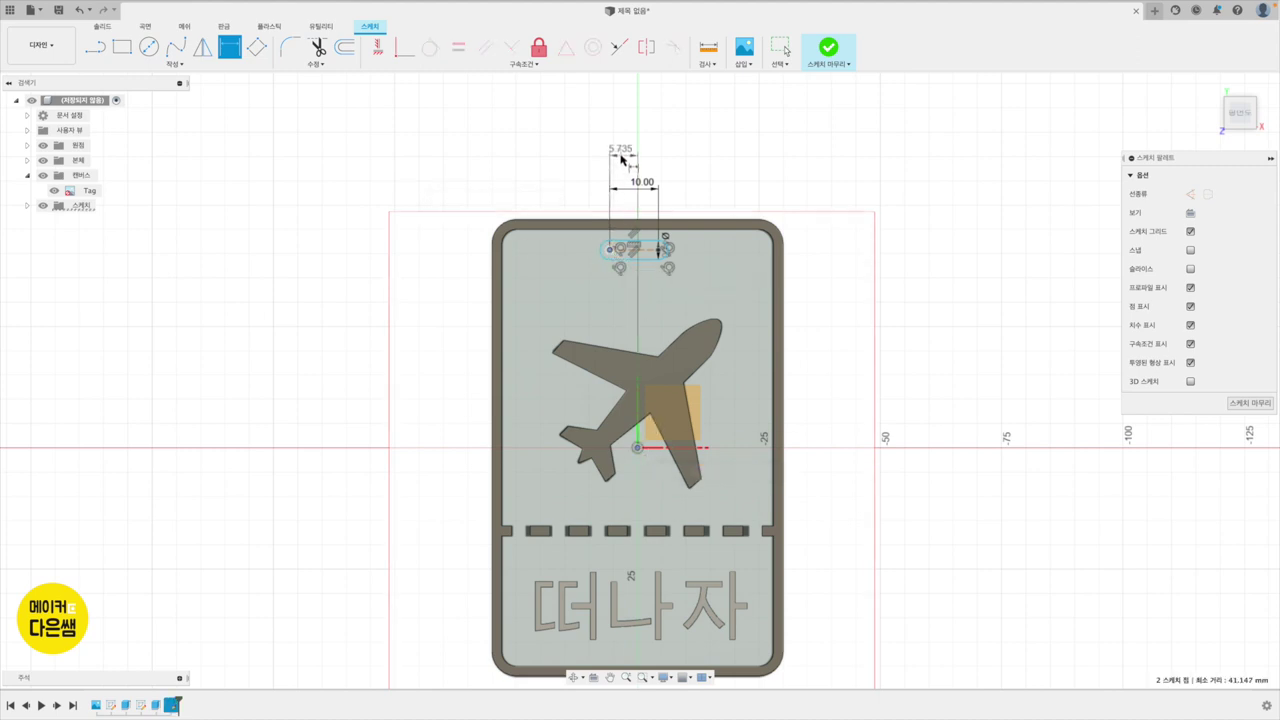
{"action": "left_click", "coordinate": [621, 157]}
{"action": "type", "text": "되"}
{"action": "key", "text": "BackSpace"}
{"action": "type", "text": "5"}
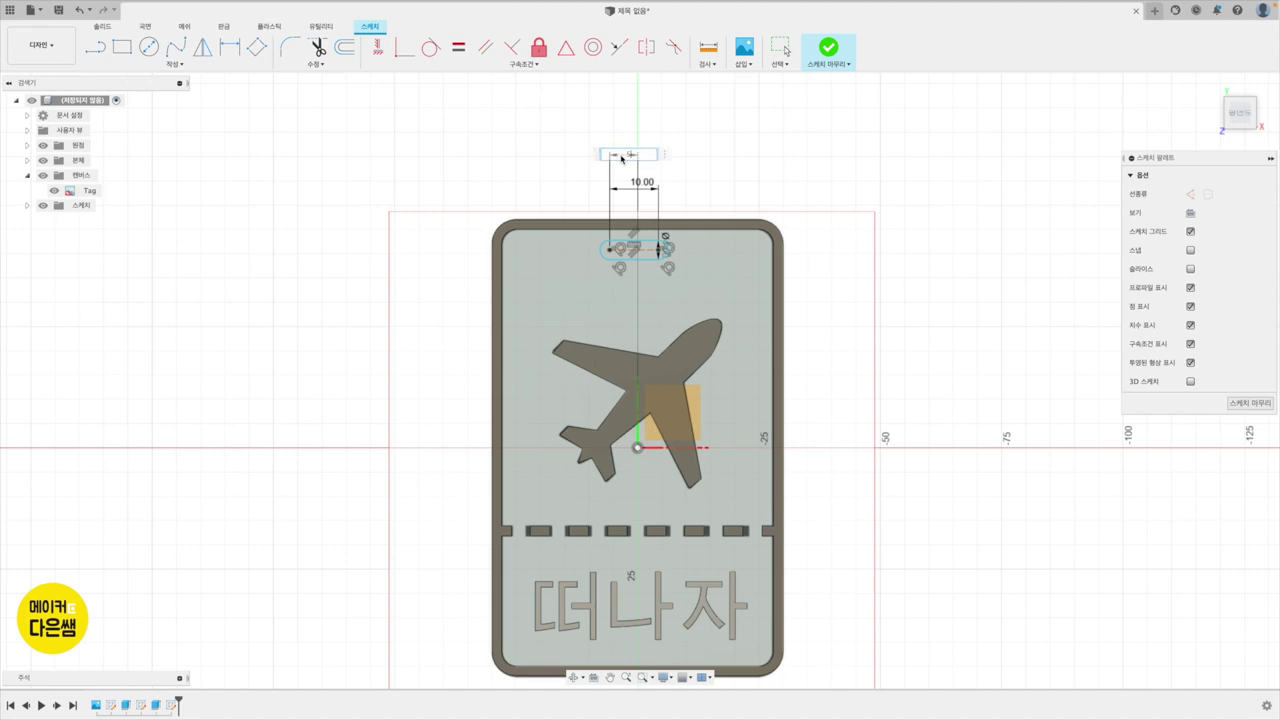
{"action": "key", "text": "Return"}
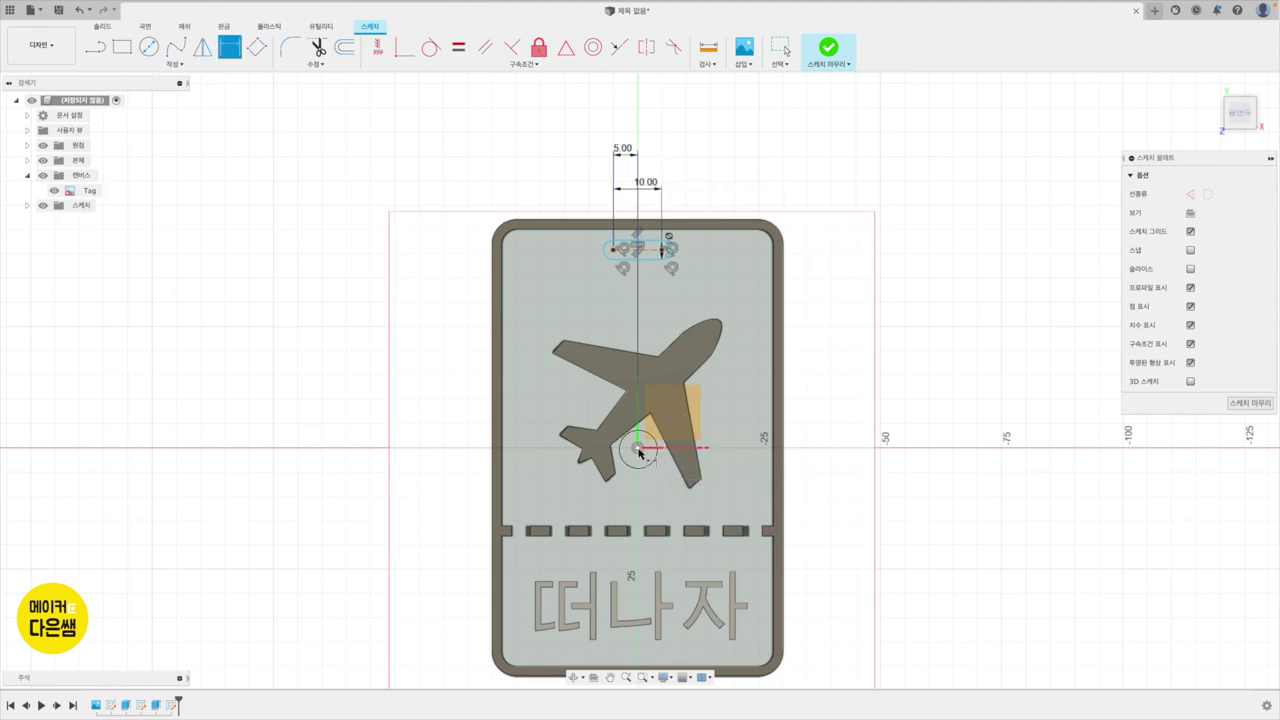
Step: Fix the slot 40 mm above the origin and finish the sketch
{"action": "left_click", "coordinate": [638, 449]}
{"action": "left_click", "coordinate": [615, 250]}
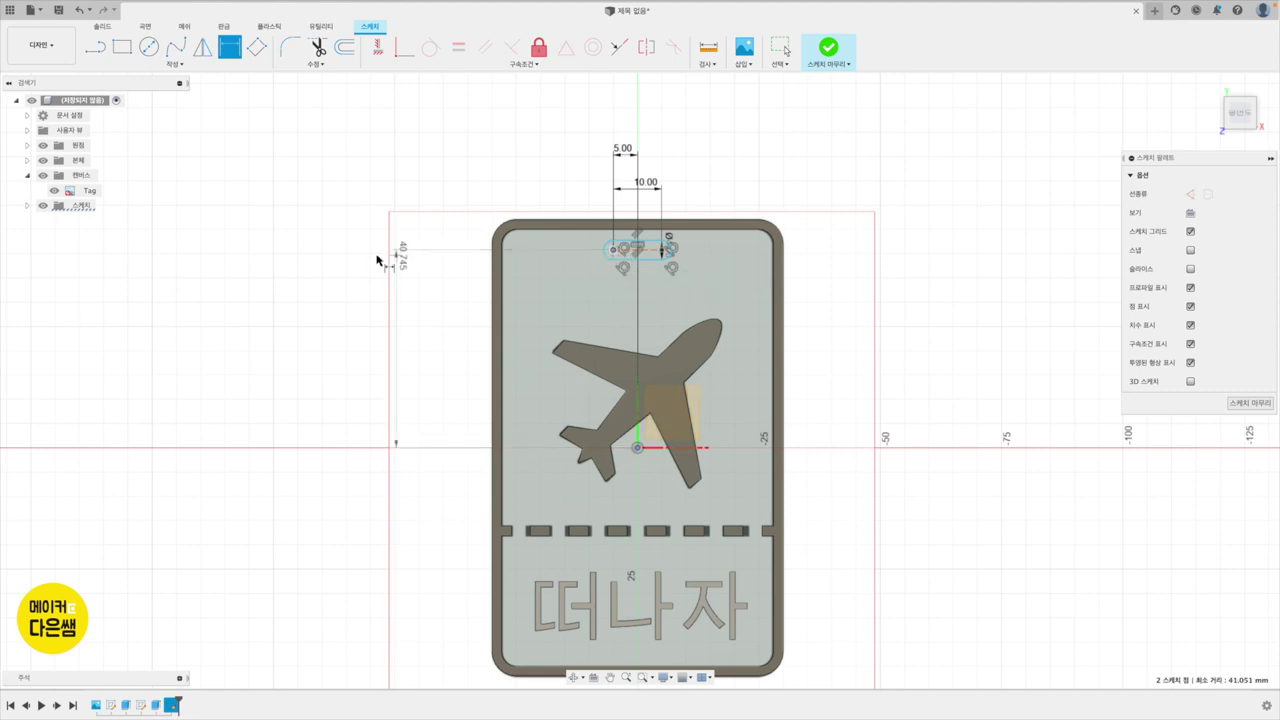
{"action": "left_click", "coordinate": [414, 269]}
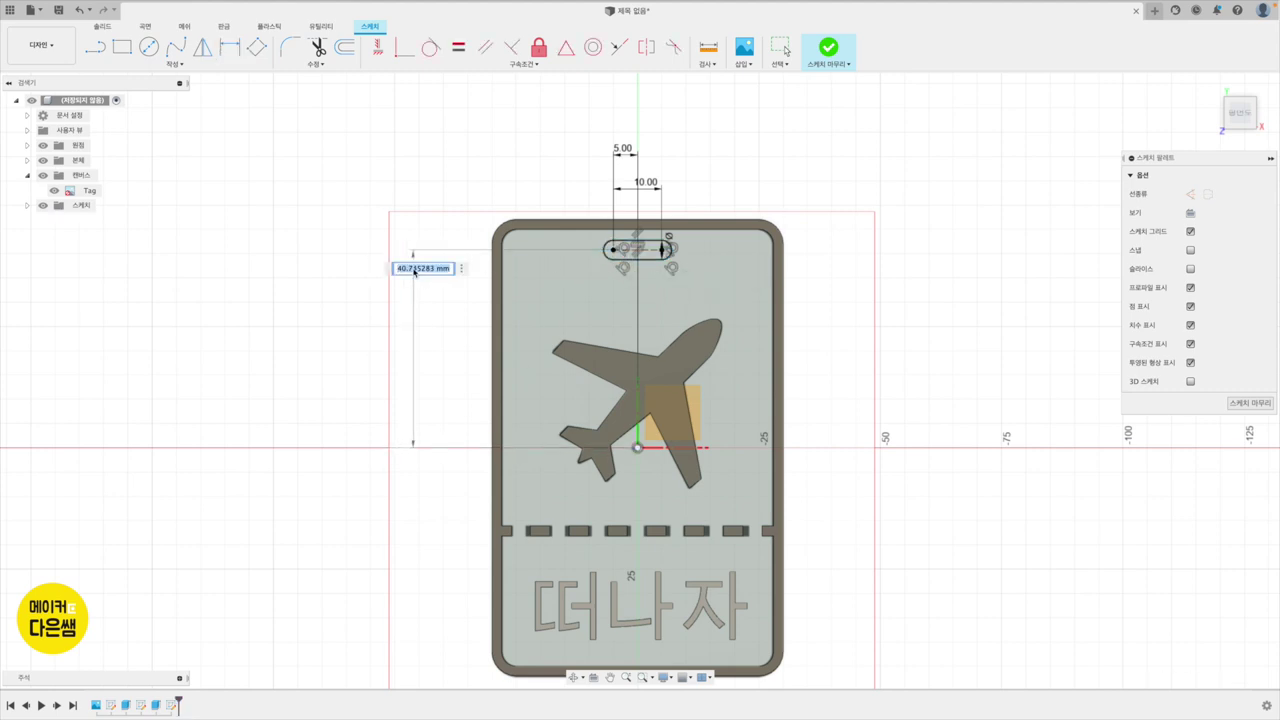
{"action": "type", "text": "40"}
{"action": "key", "text": "Return"}
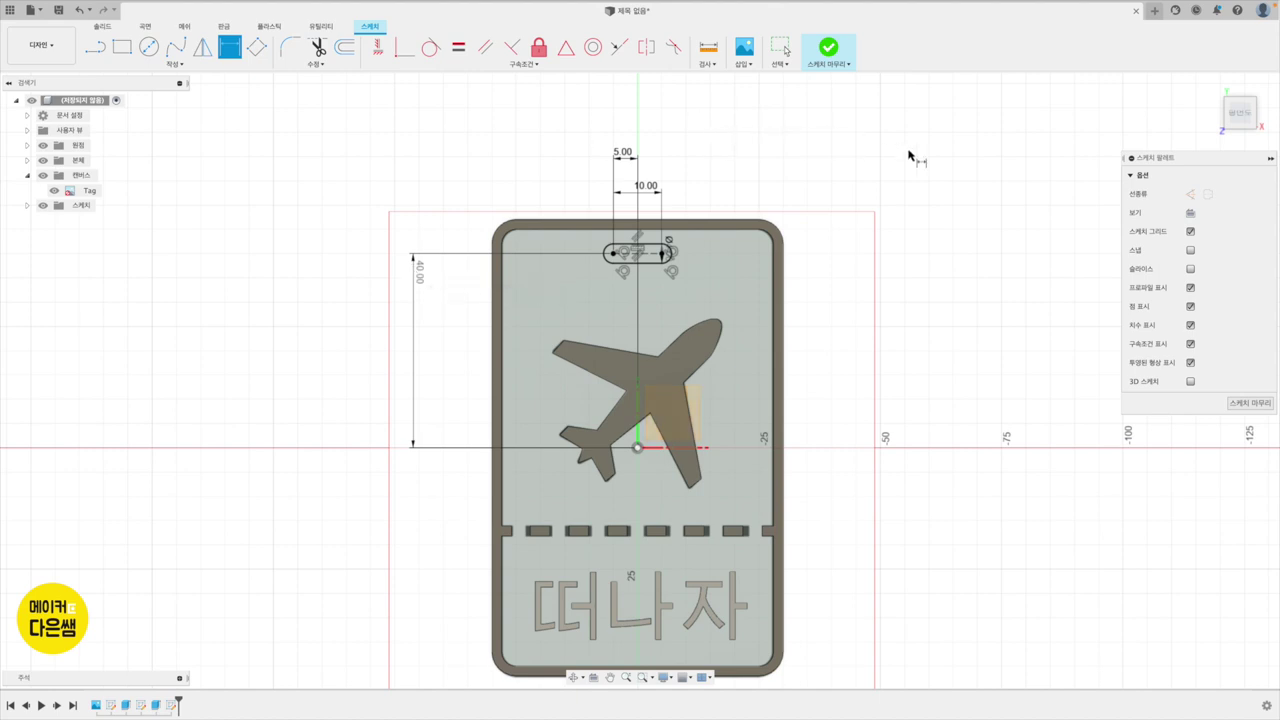
{"action": "left_click", "coordinate": [832, 50]}
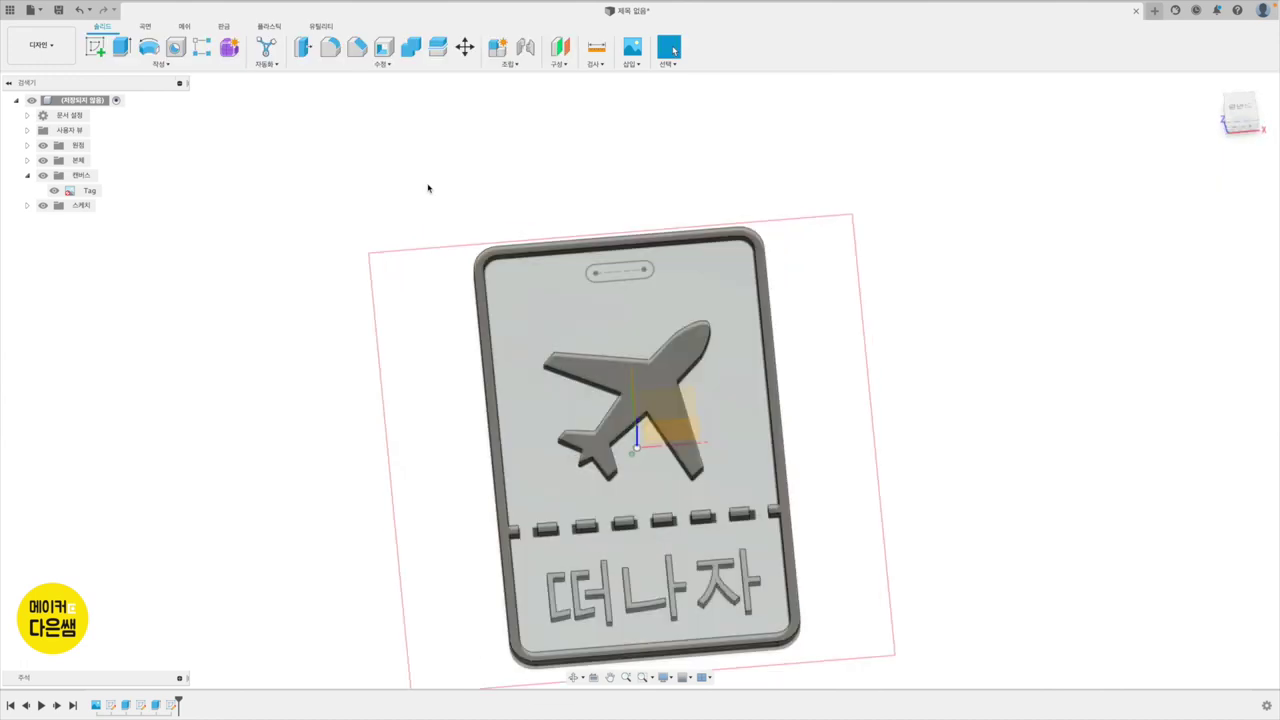
Step: Extrude the slot profile as a 6.613 mm downward cut through the tag
{"action": "left_click", "coordinate": [121, 47]}
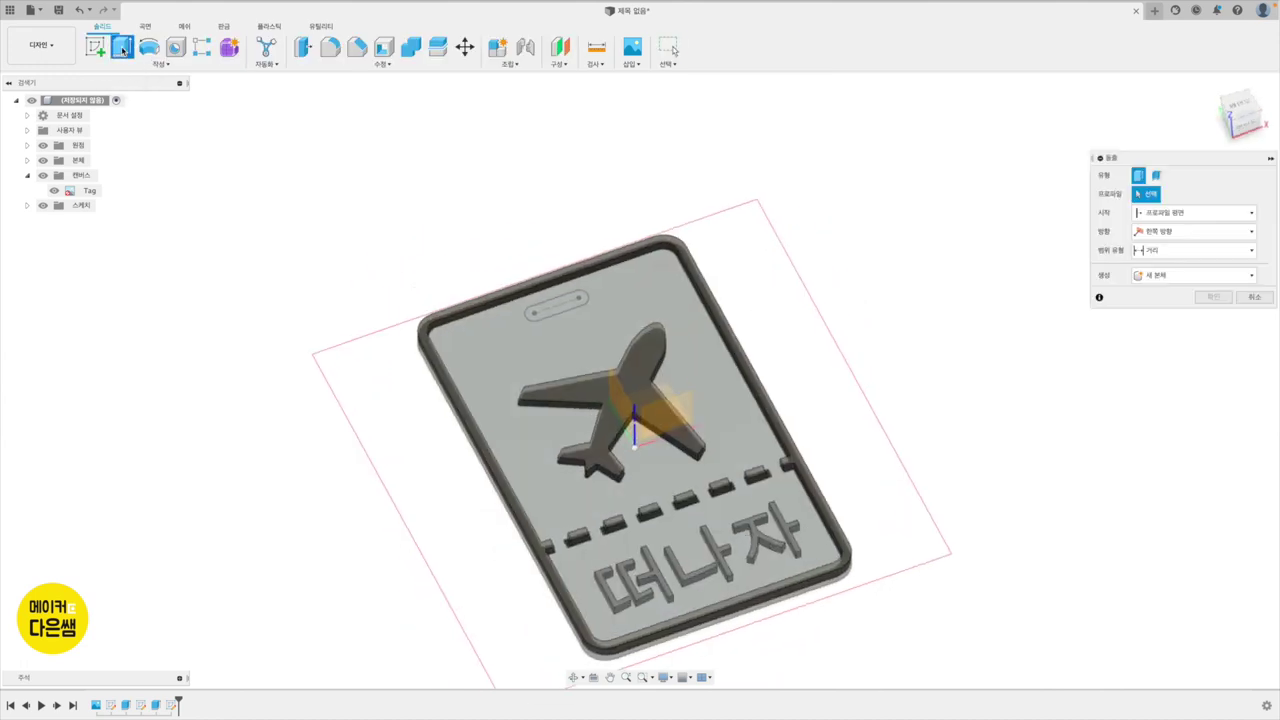
{"action": "left_click", "coordinate": [568, 305]}
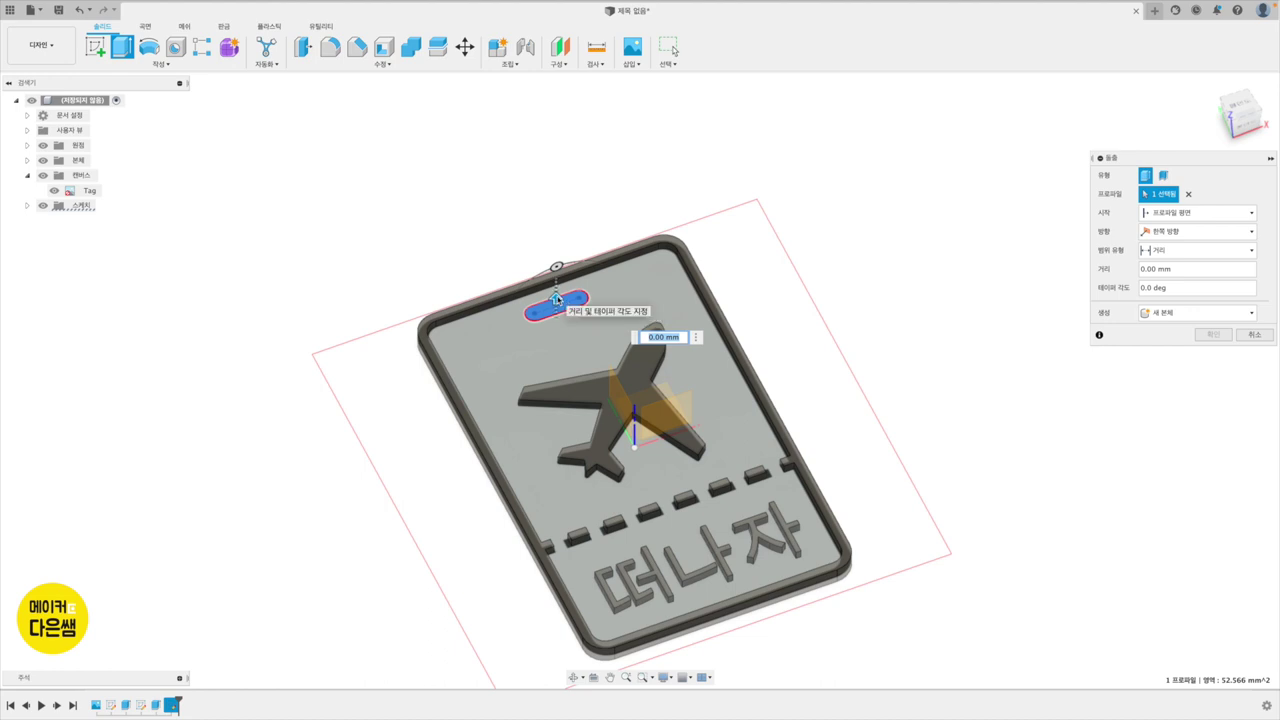
{"action": "left_click_drag", "start_coordinate": [556, 298], "coordinate": [557, 318]}
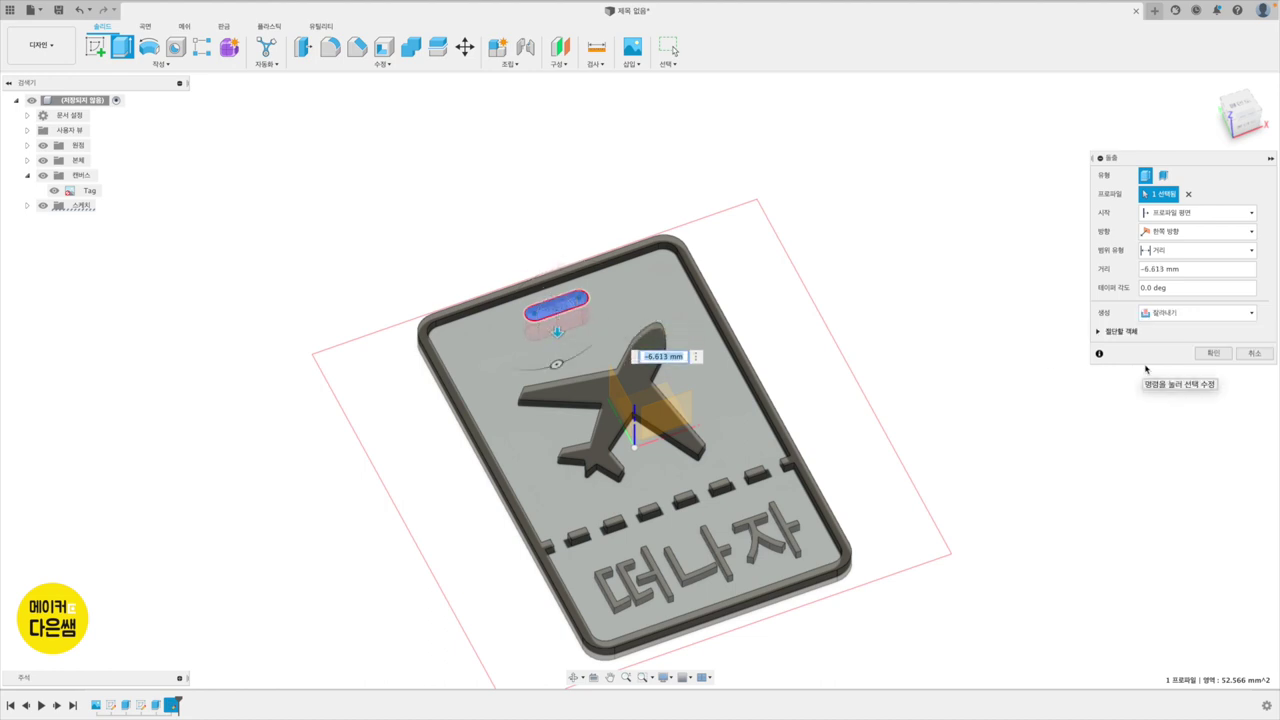
{"action": "left_click", "coordinate": [1213, 354]}
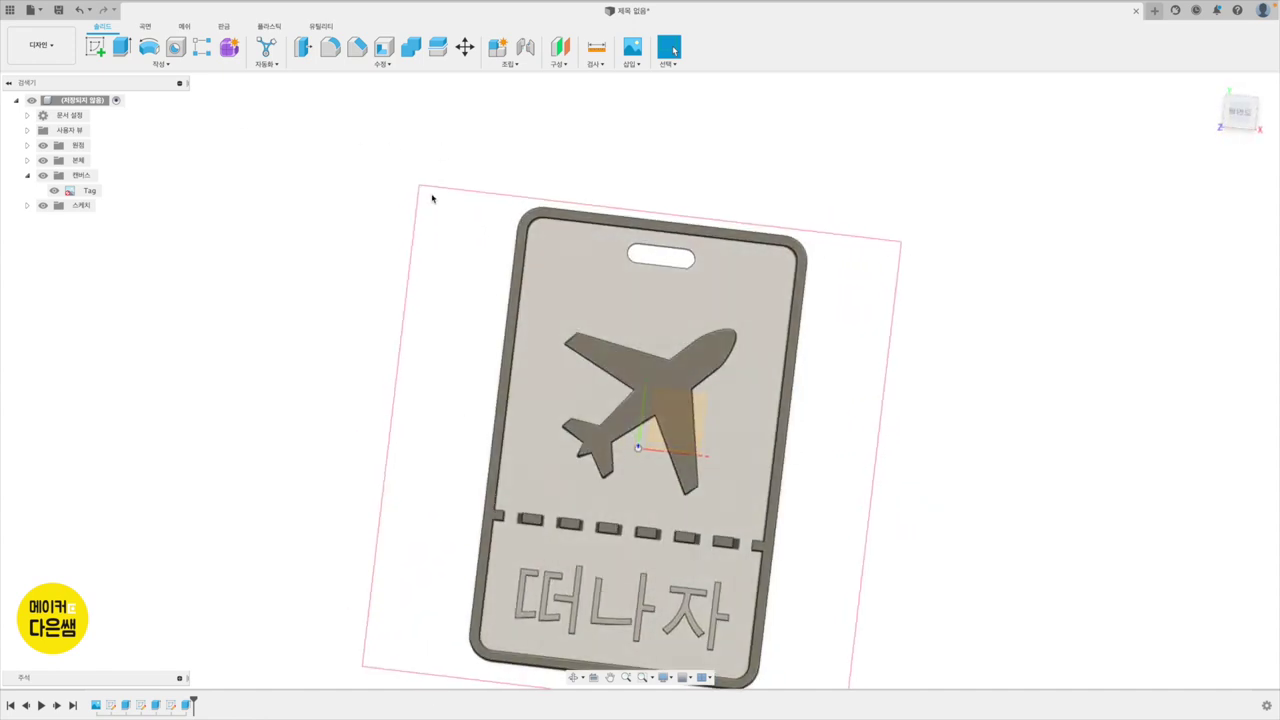
Step: Save the tag body as a binary STL mesh in millimetres
{"action": "left_click", "coordinate": [27, 160]}
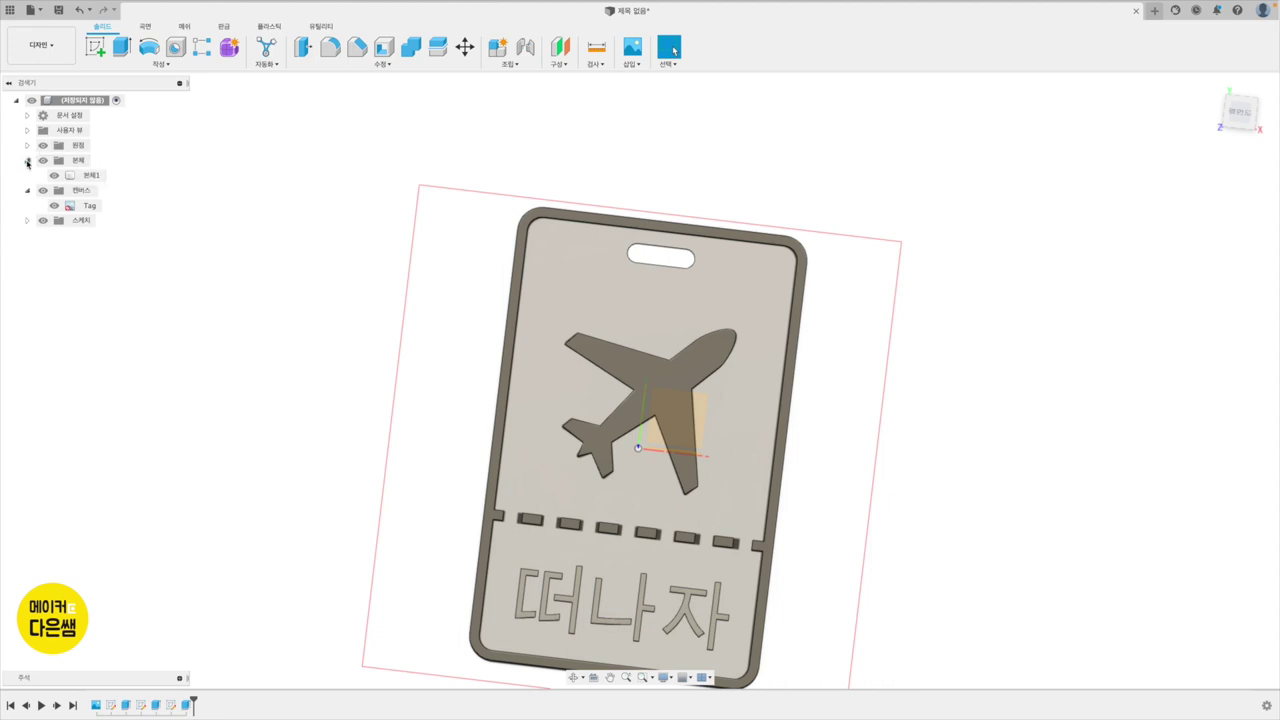
{"action": "right_click", "coordinate": [87, 177]}
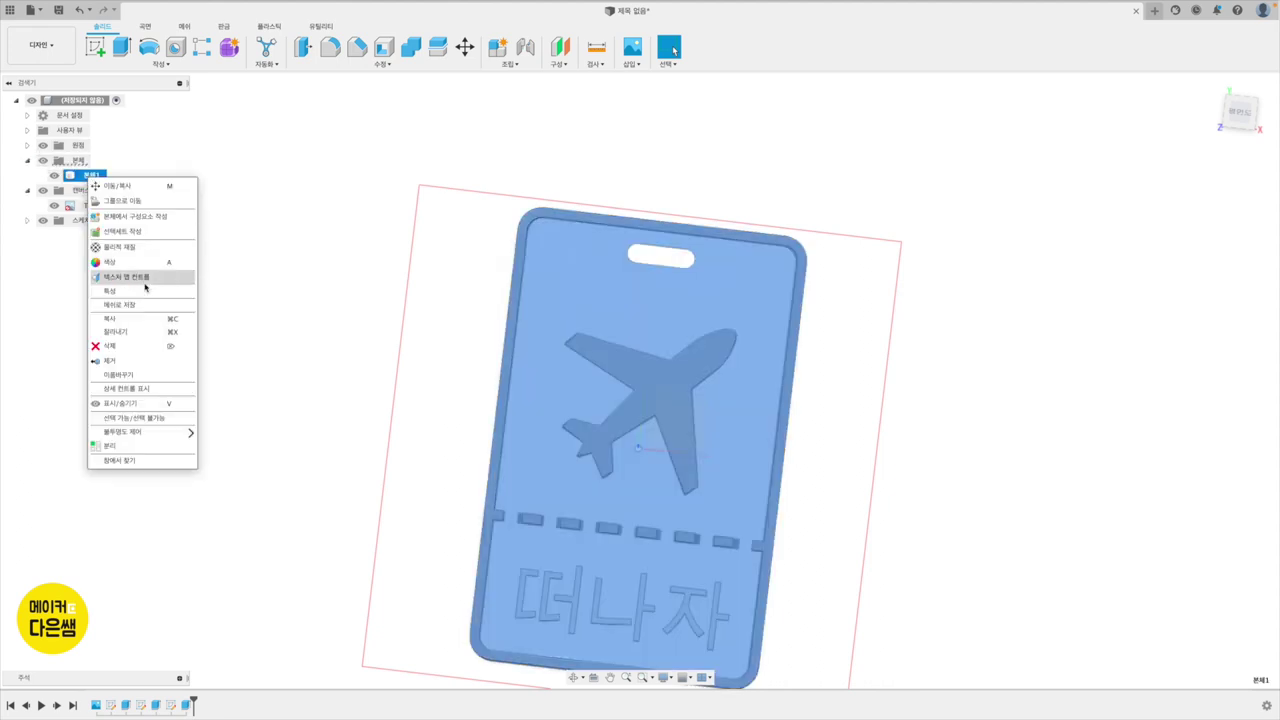
{"action": "left_click", "coordinate": [146, 305]}
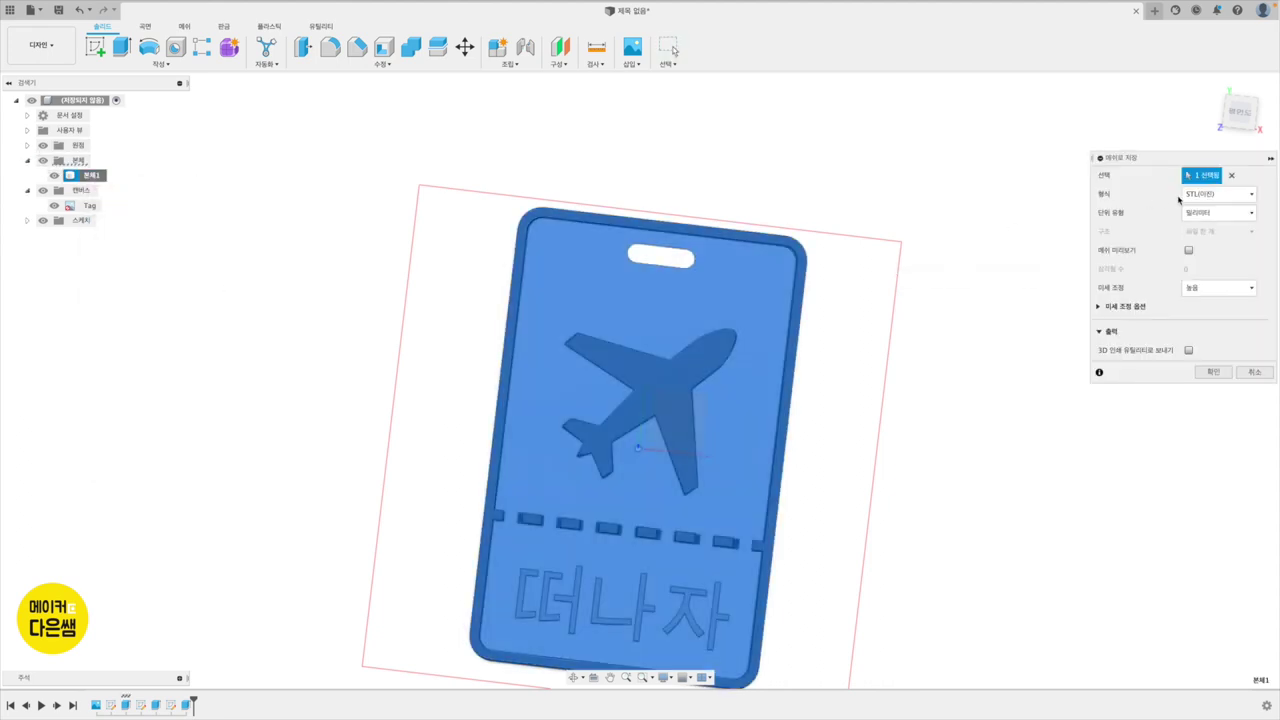
{"action": "left_click", "coordinate": [1214, 373]}
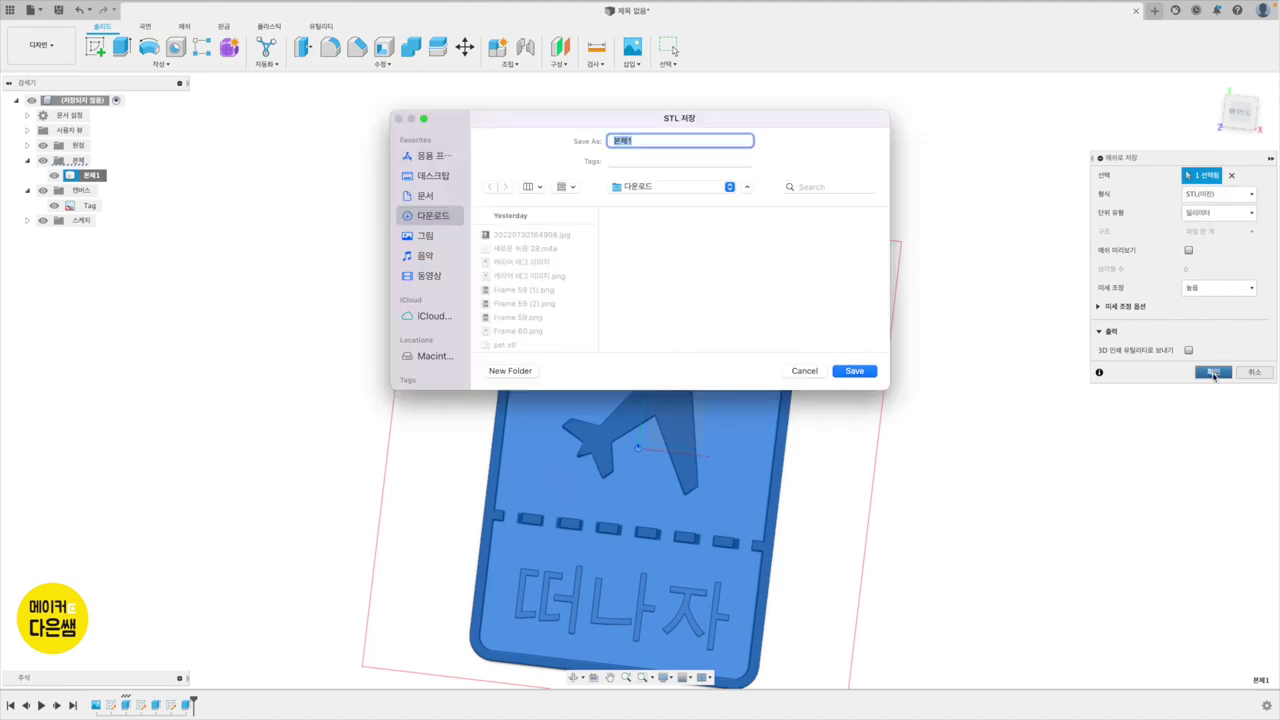